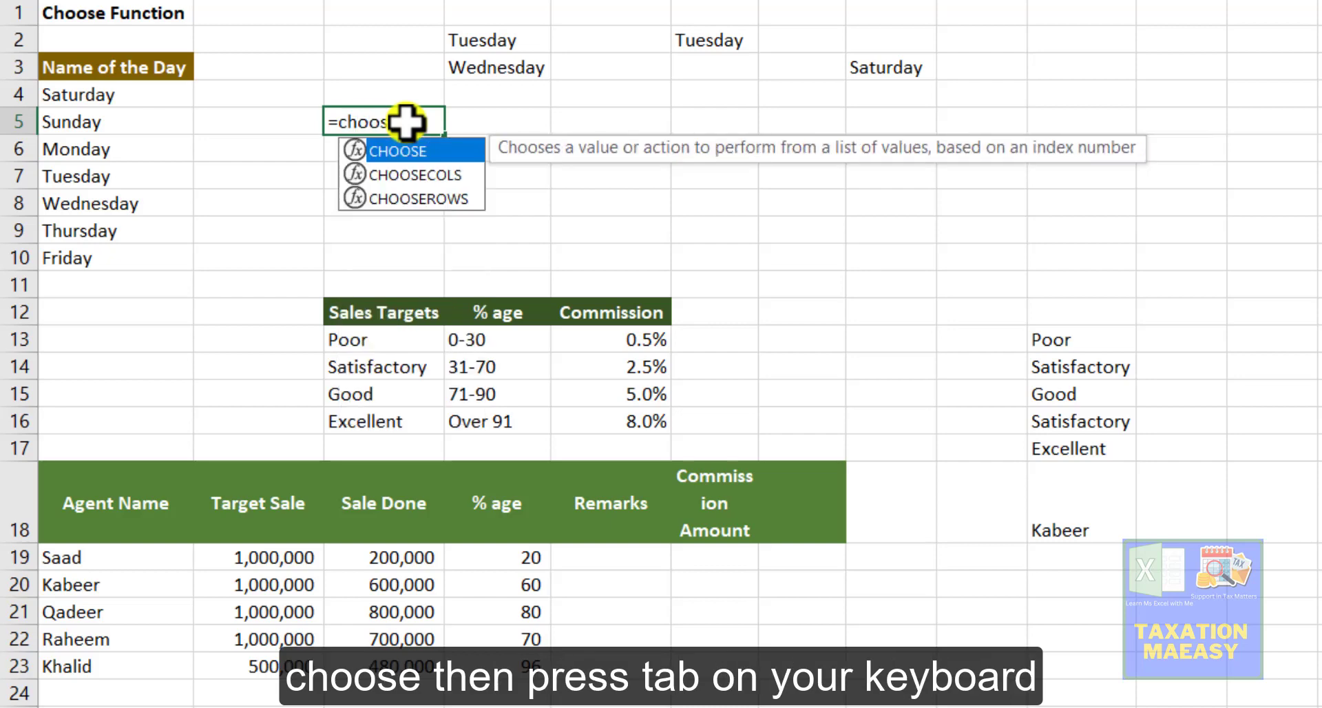
Step: Start a CHOOSE formula in C5 with index number 2 and cells A4, A5 and A6 as the first three values
key("Tab")
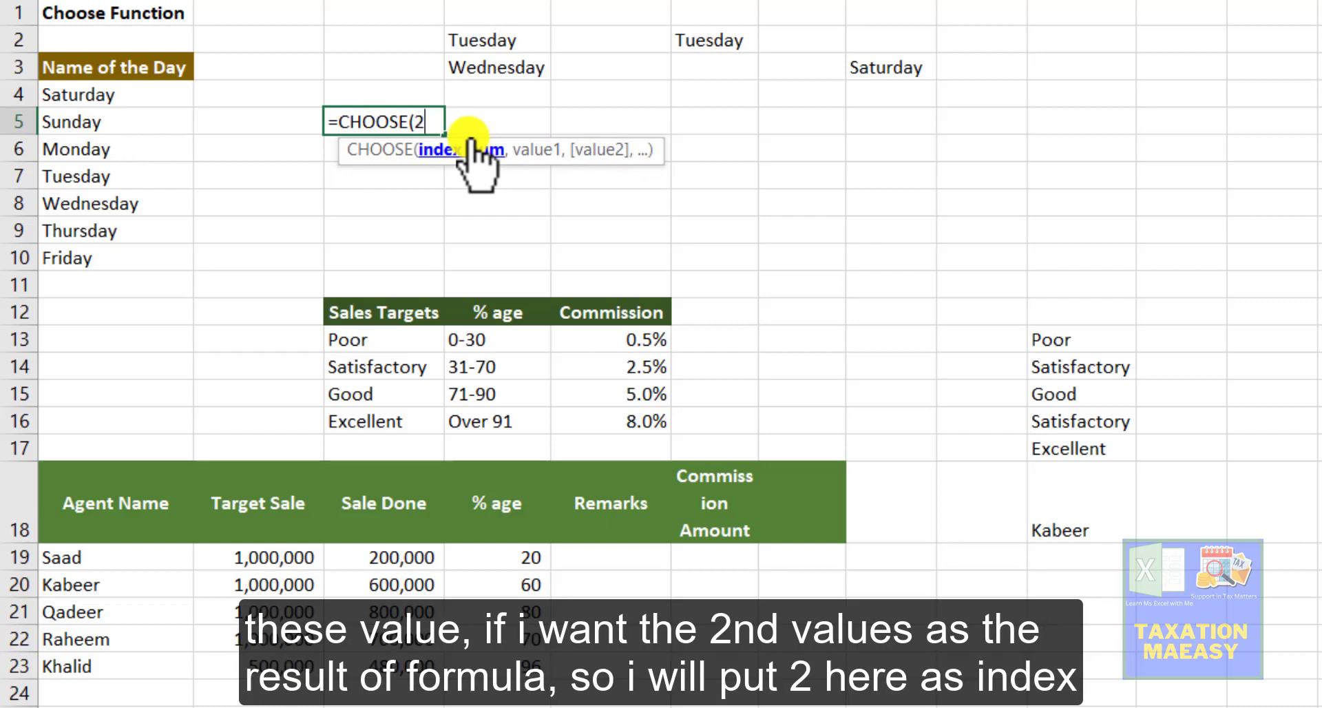
type(",")
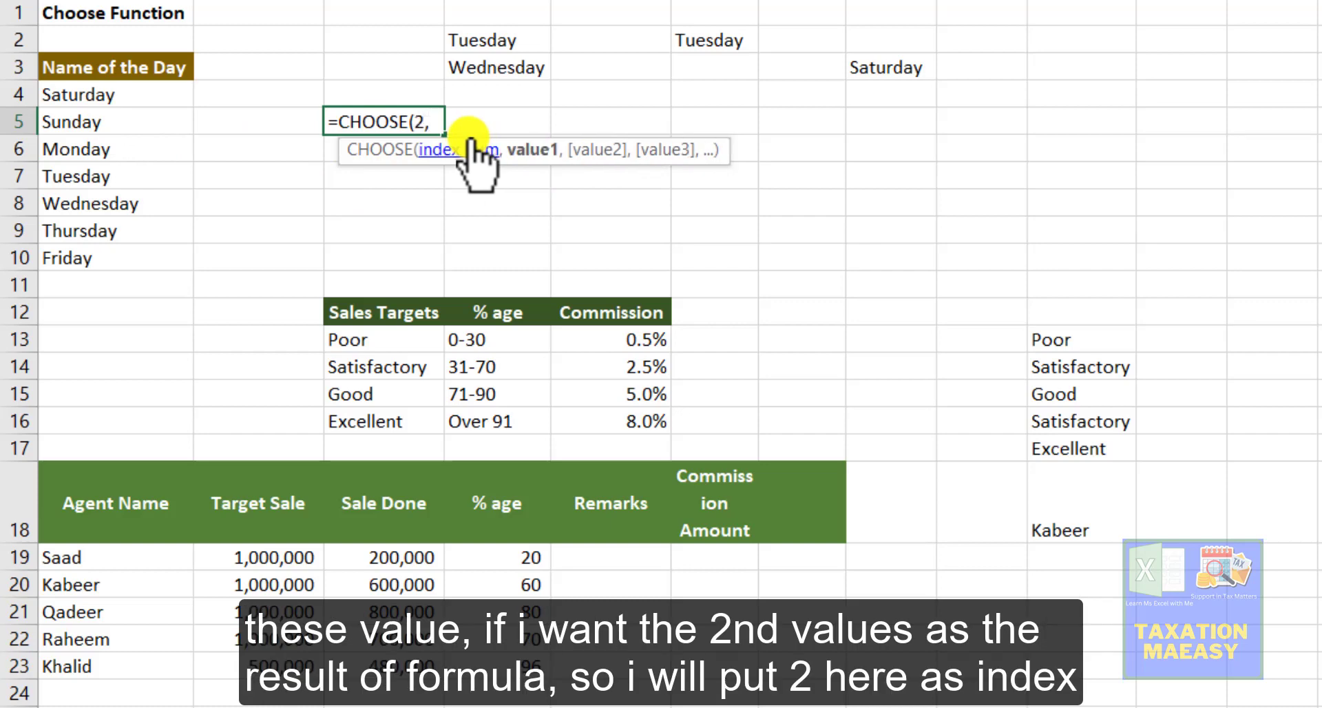
left_click(105, 105)
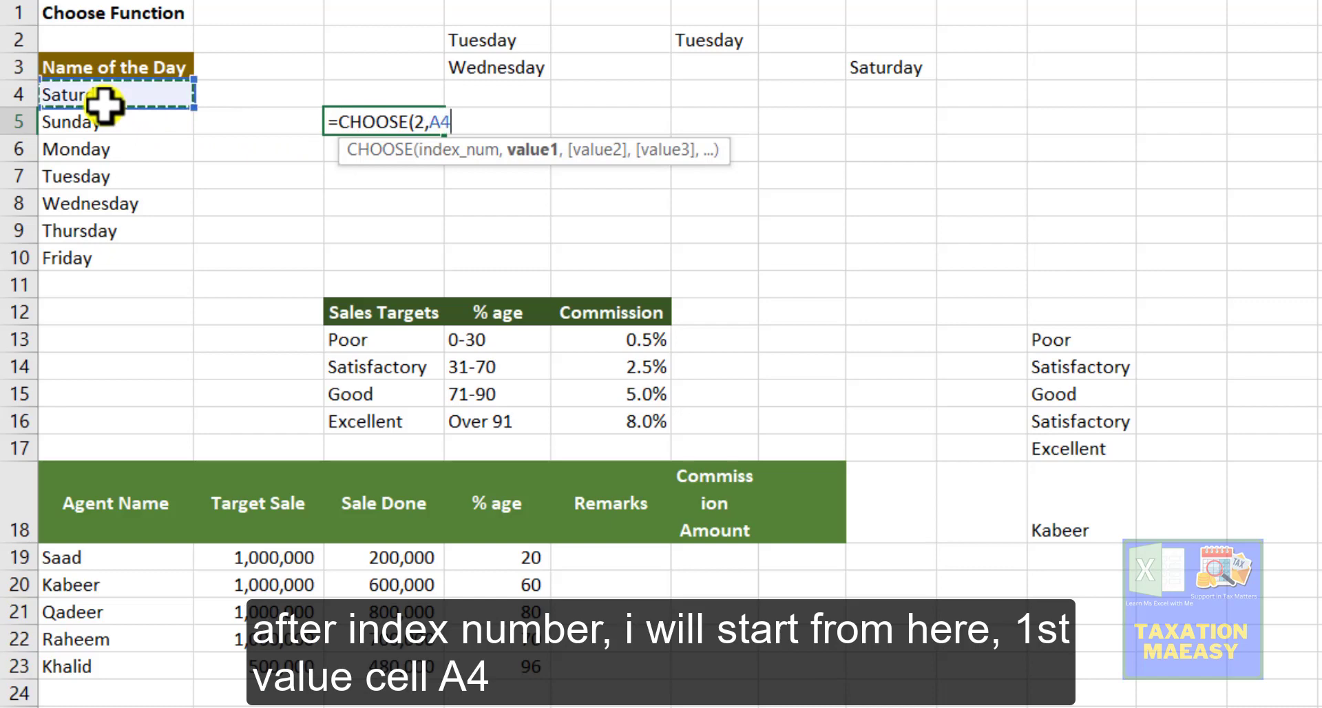
type(",")
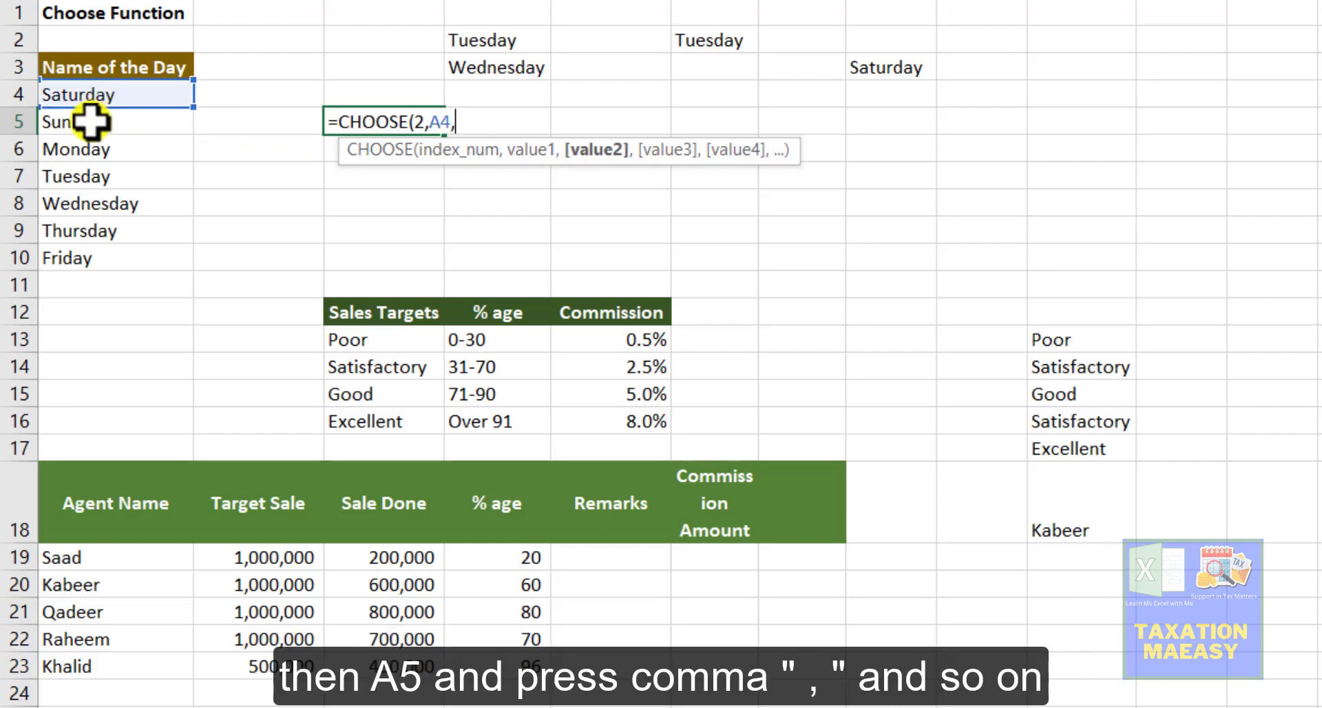
left_click(92, 120)
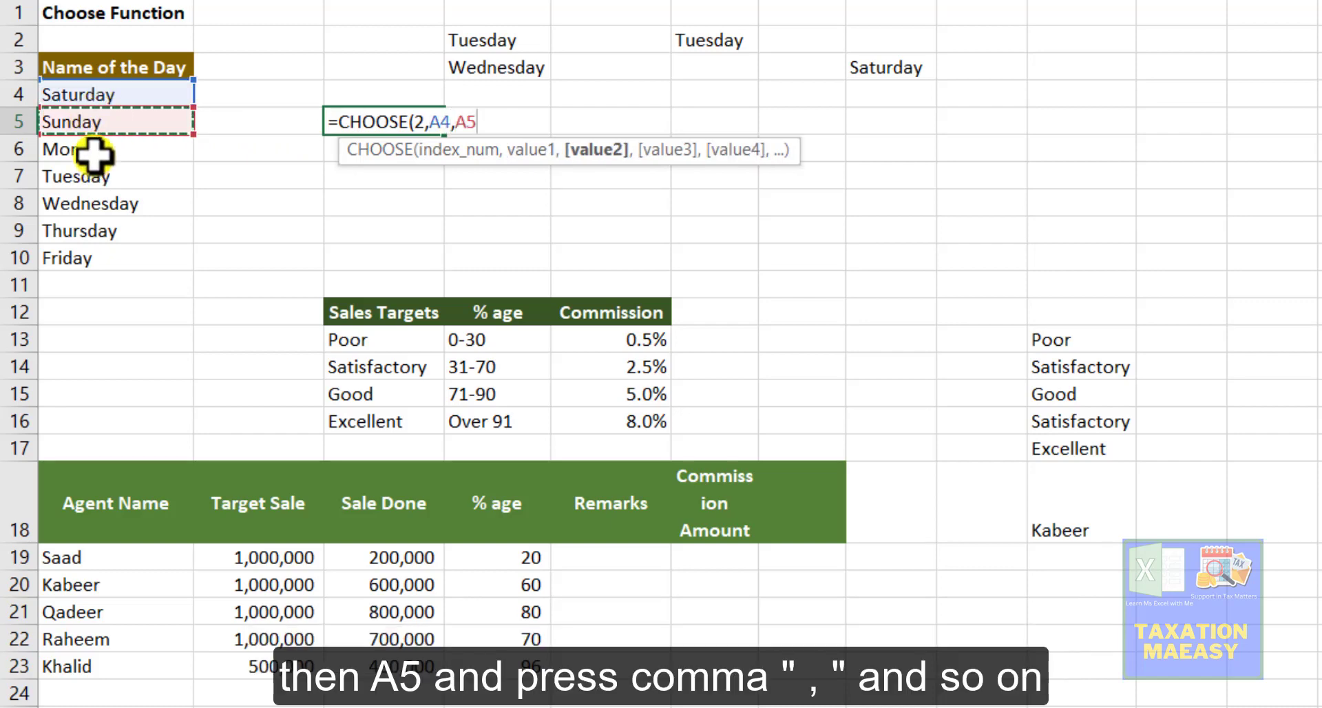
left_click(94, 152)
left_click(94, 121)
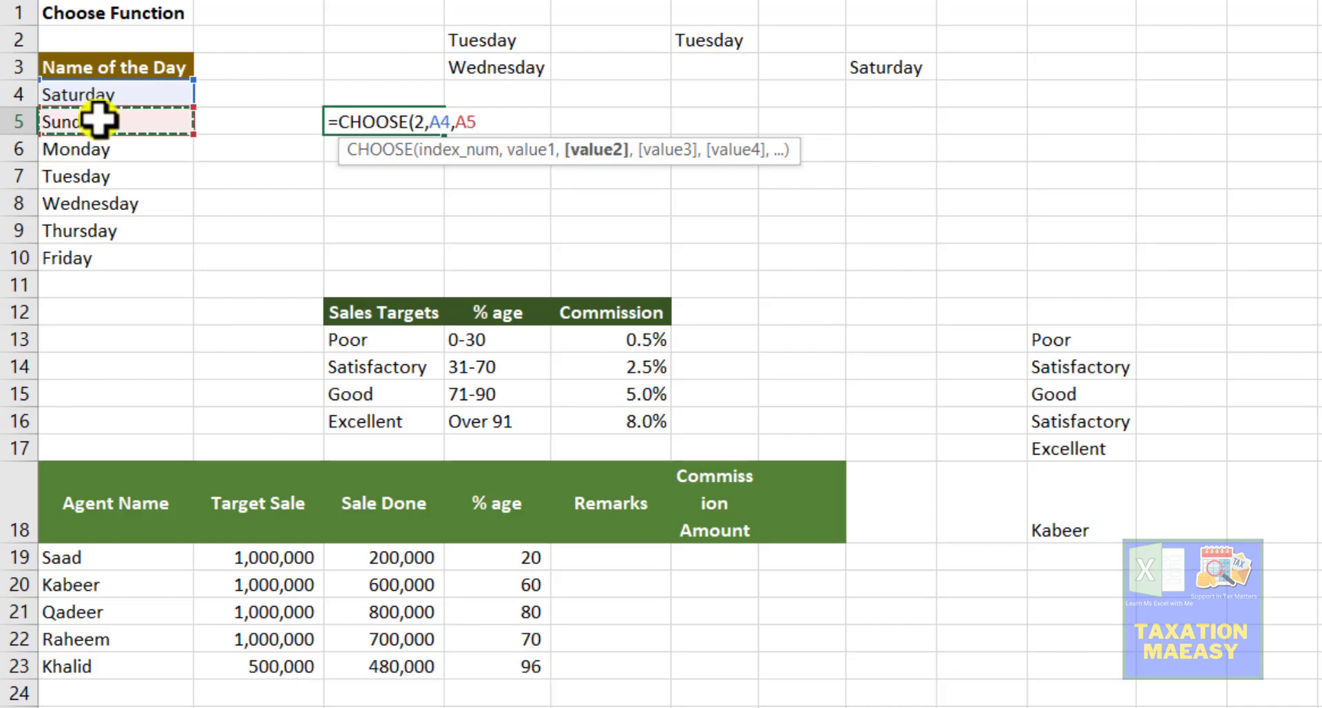
type(",")
left_click(96, 147)
type(",")
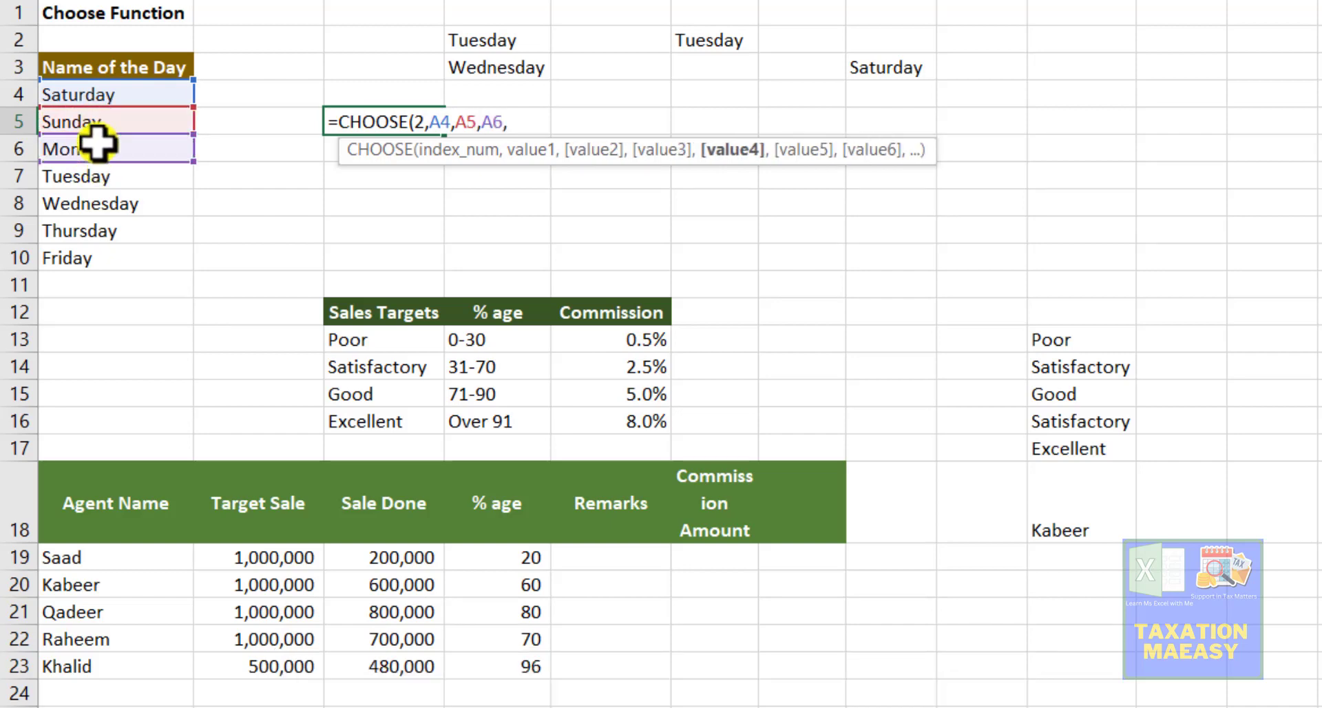
Step: Add A8, A7, A9 and A10, in that order, as the remaining values of the C5 CHOOSE formula and complete it
left_click(100, 180)
left_click(96, 210)
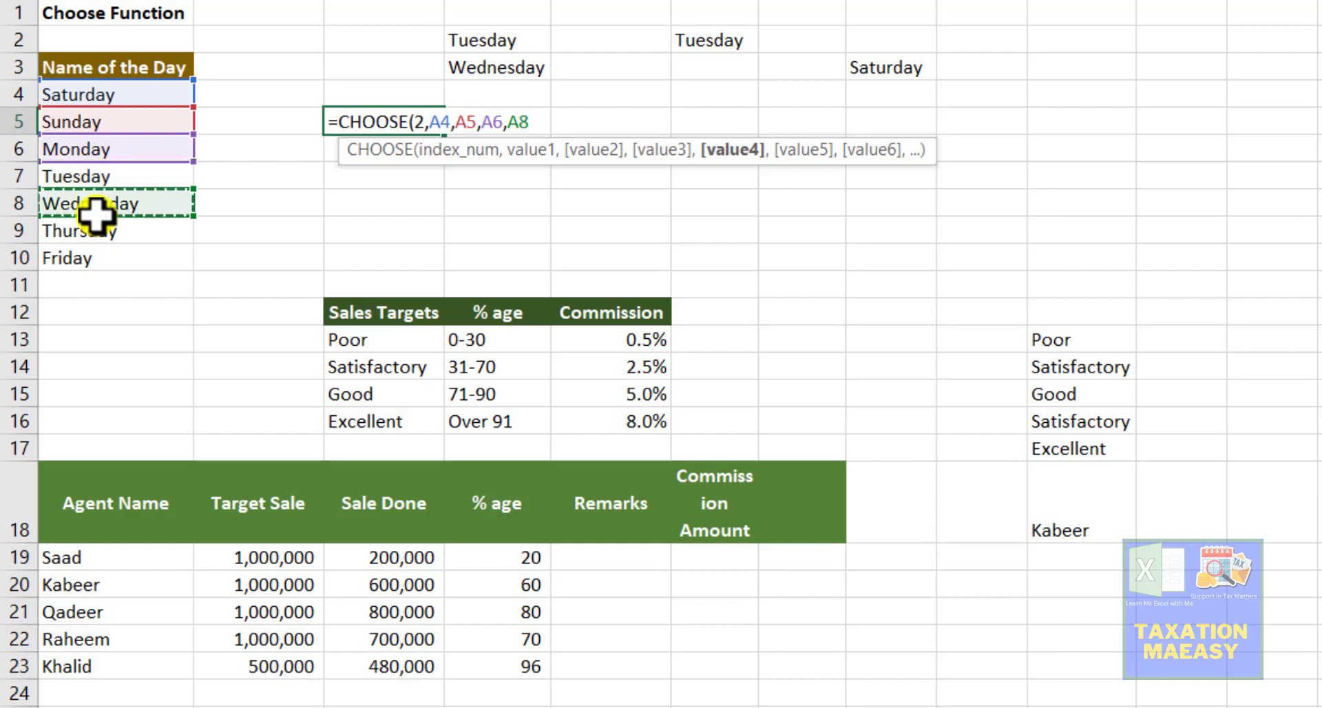
type(",")
left_click(97, 175)
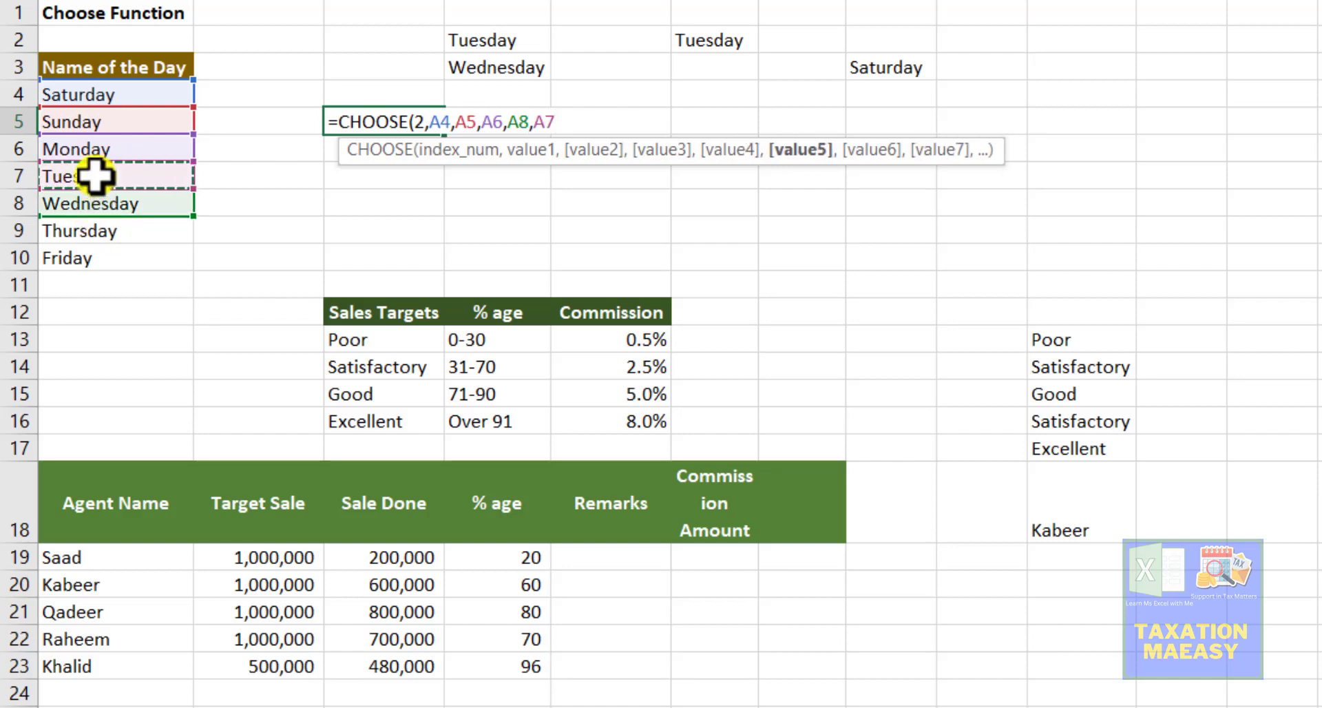
type(",")
left_click(82, 234)
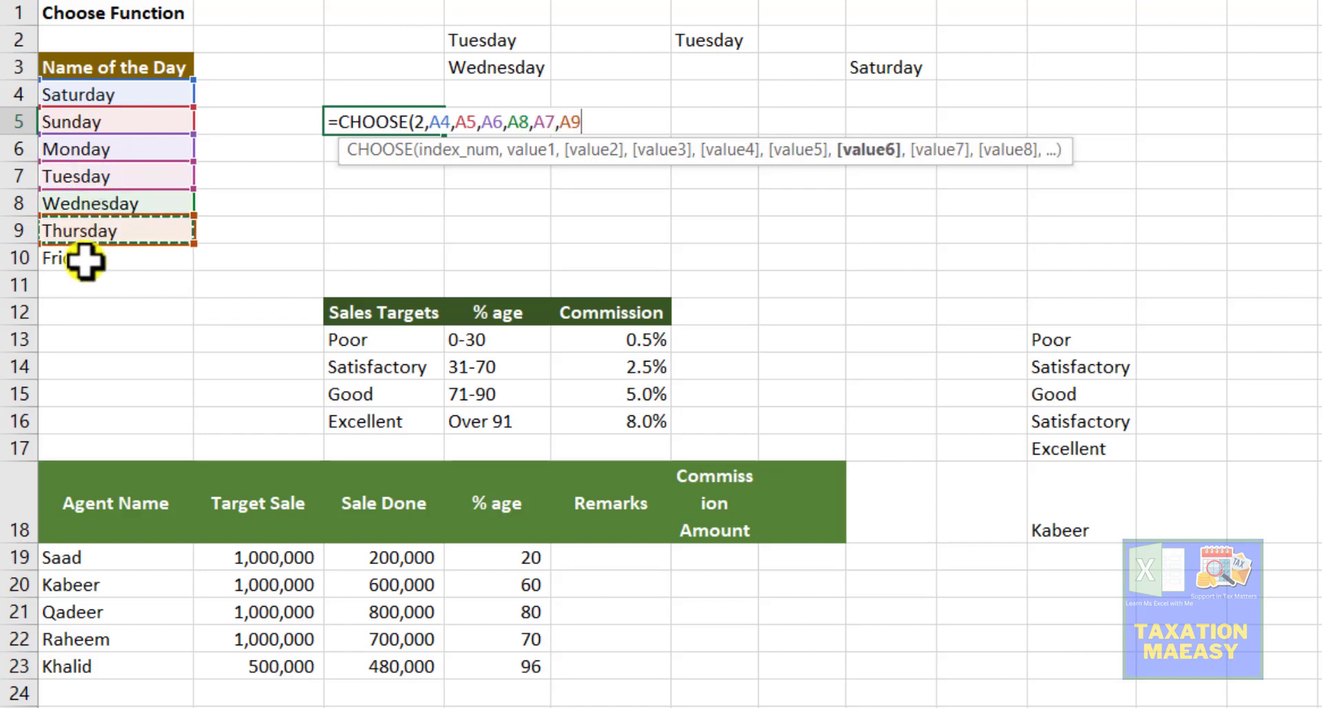
left_click(83, 265)
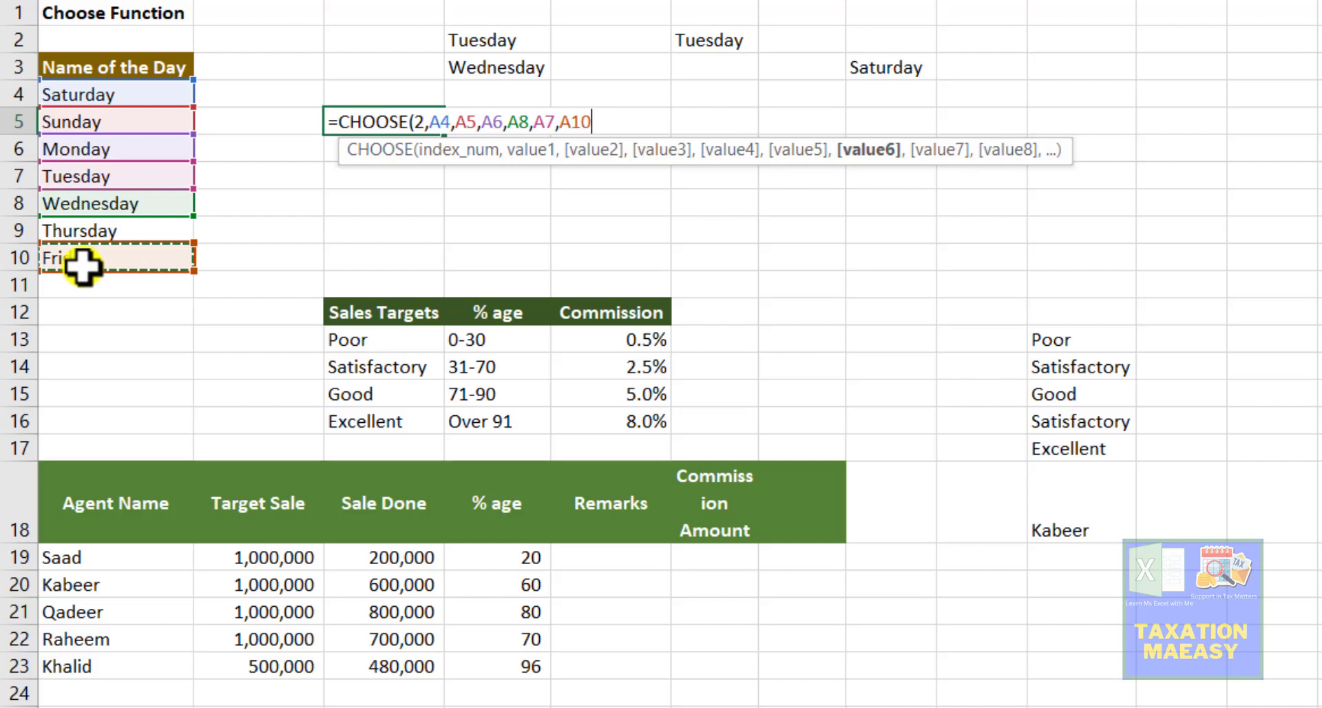
left_click(97, 225)
type(",")
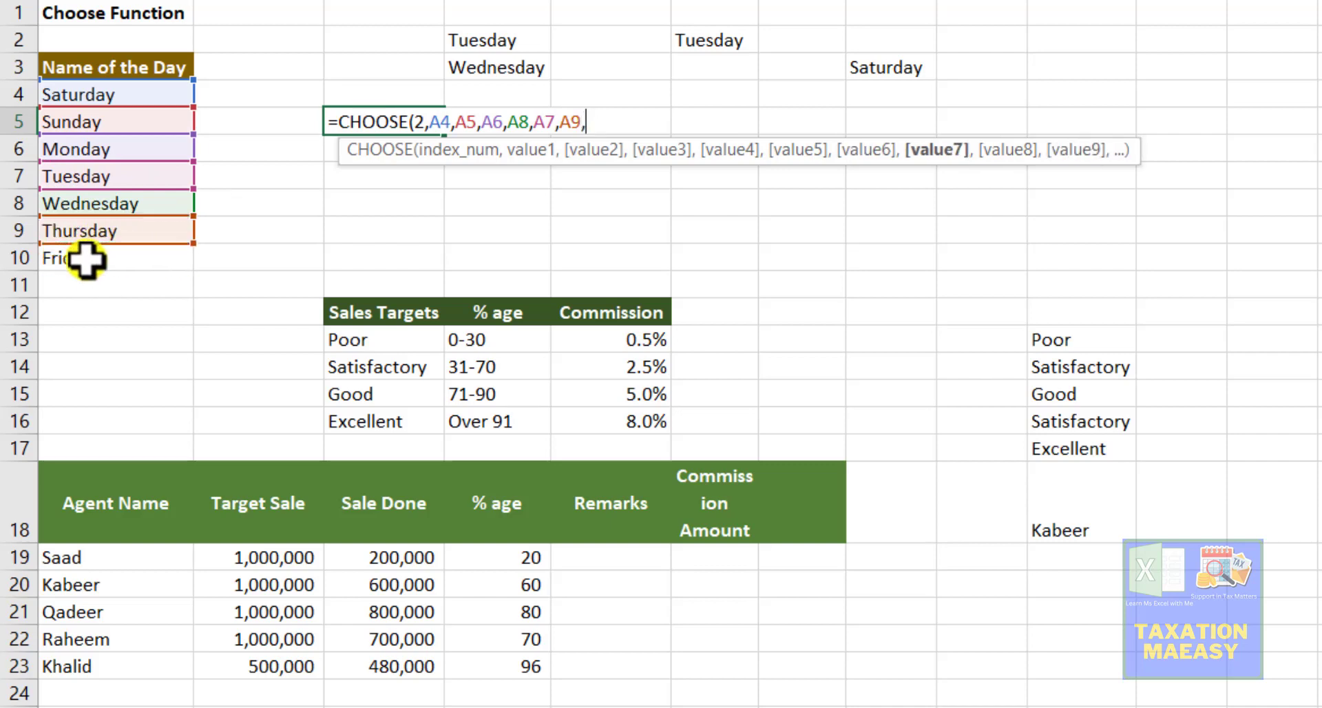
left_click(86, 260)
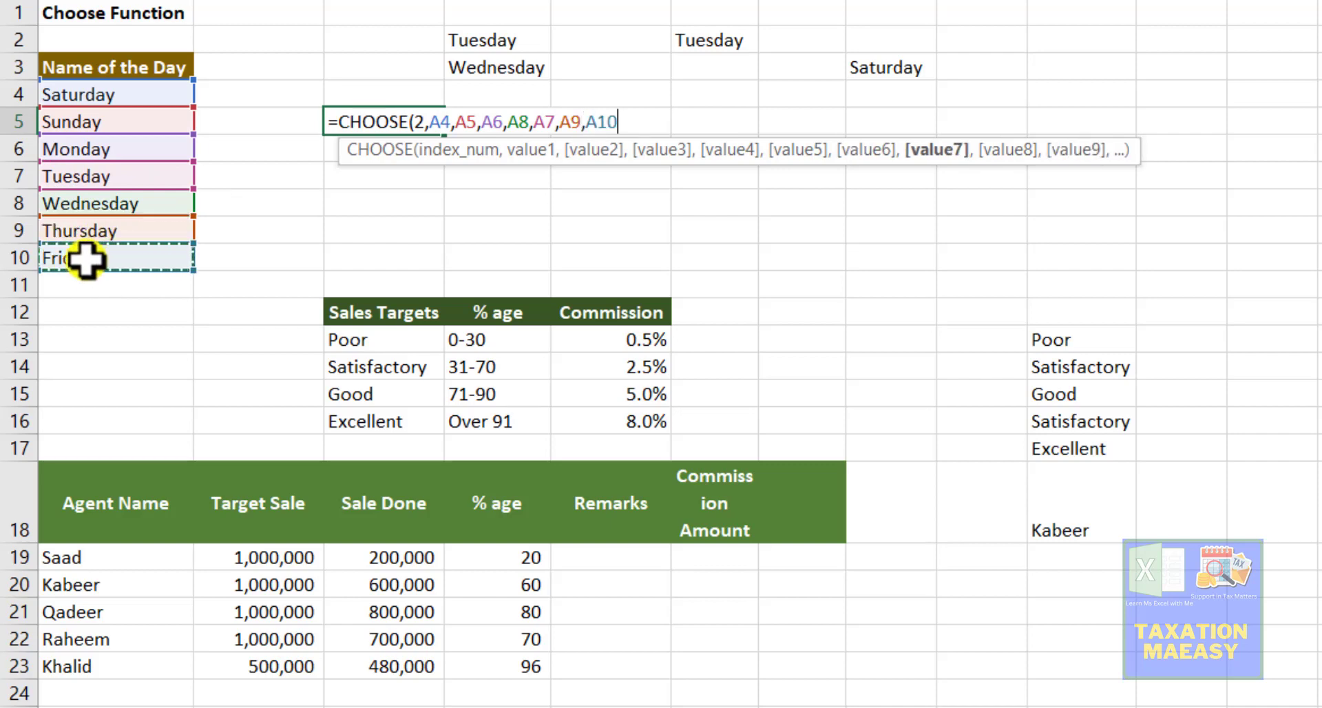
key("Return")
key("Up")
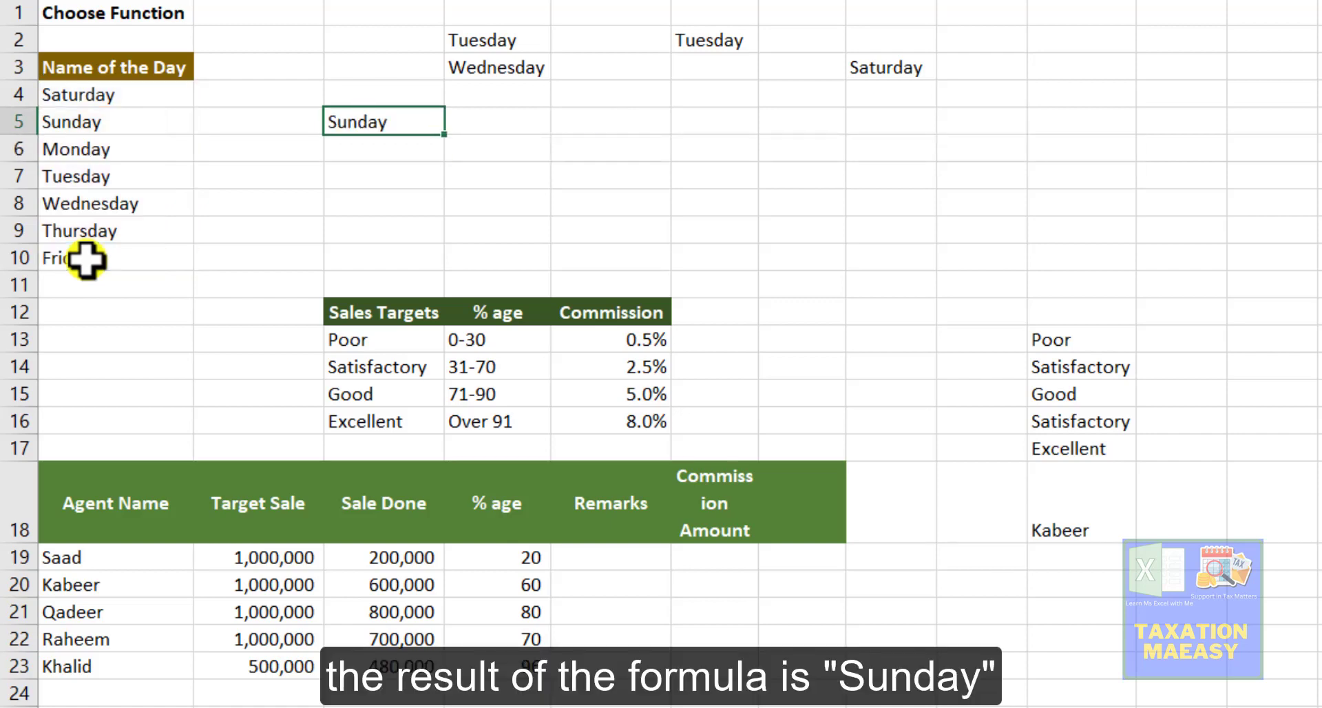
Step: Set the index number of the CHOOSE formula in C5 to 4
left_click(88, 91)
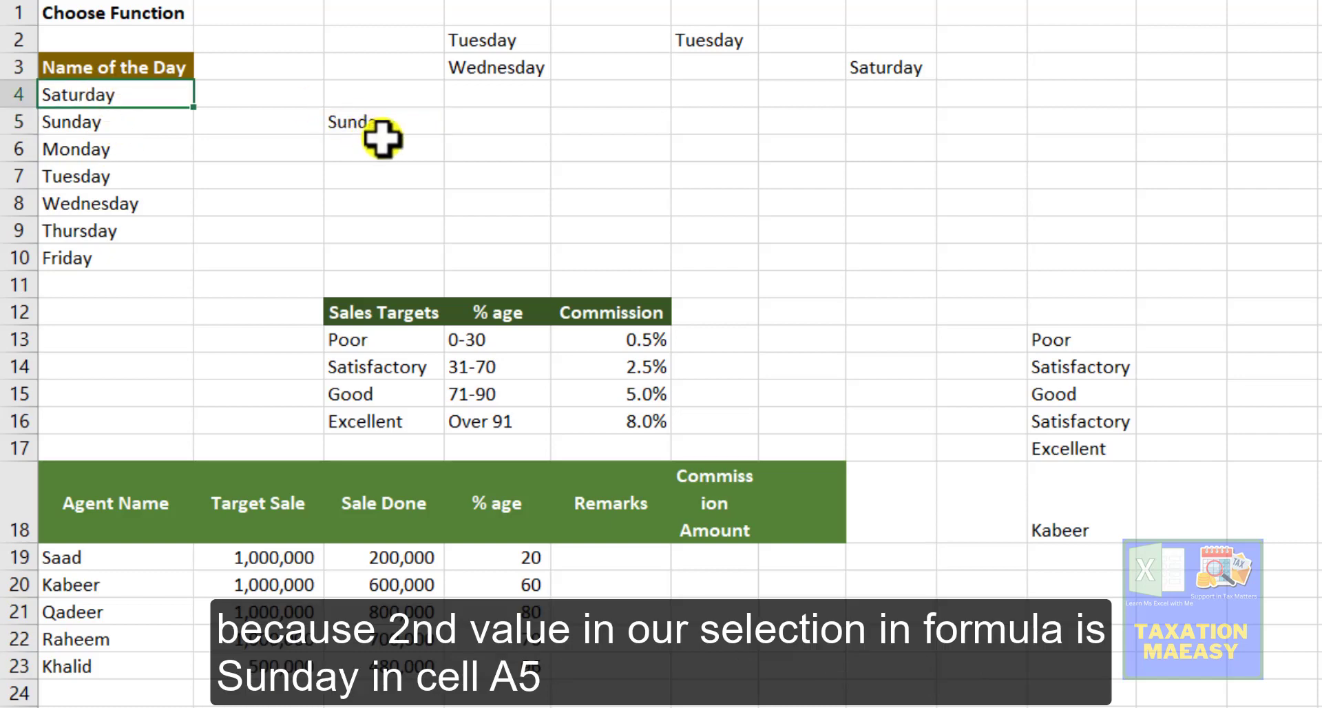
left_click(104, 124)
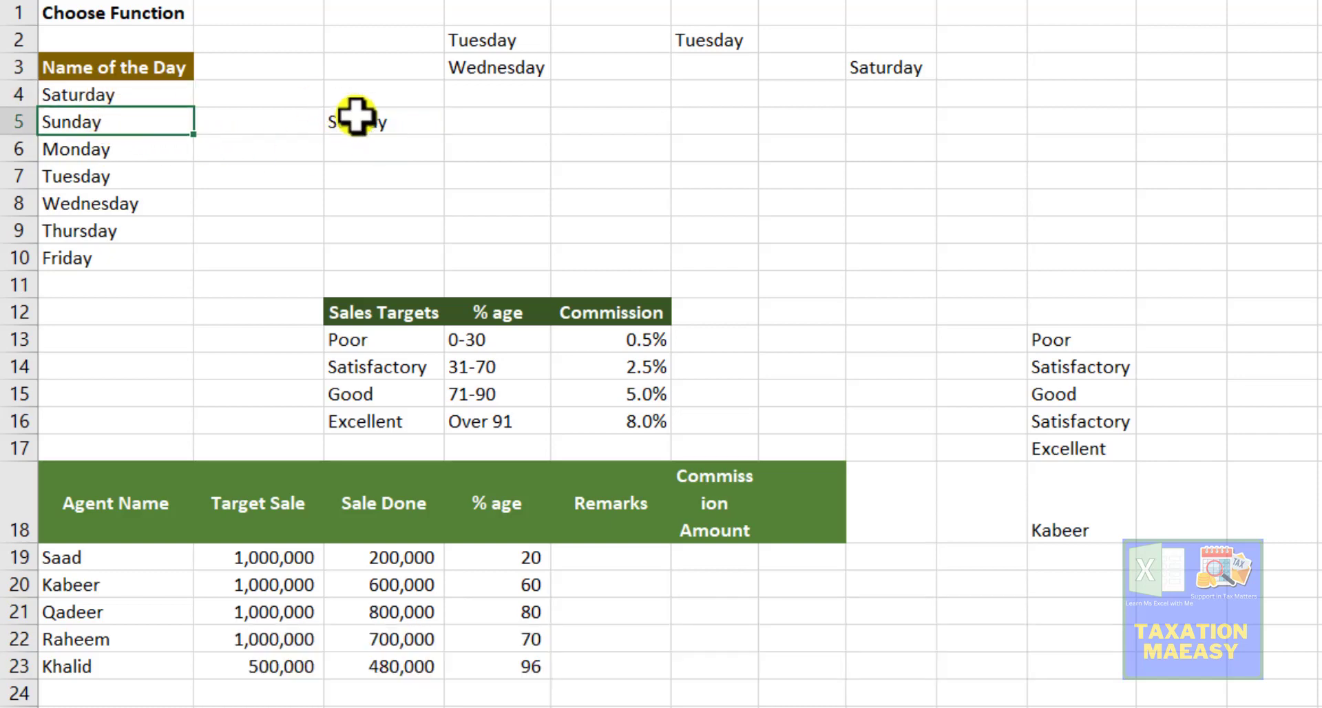
left_click(383, 121)
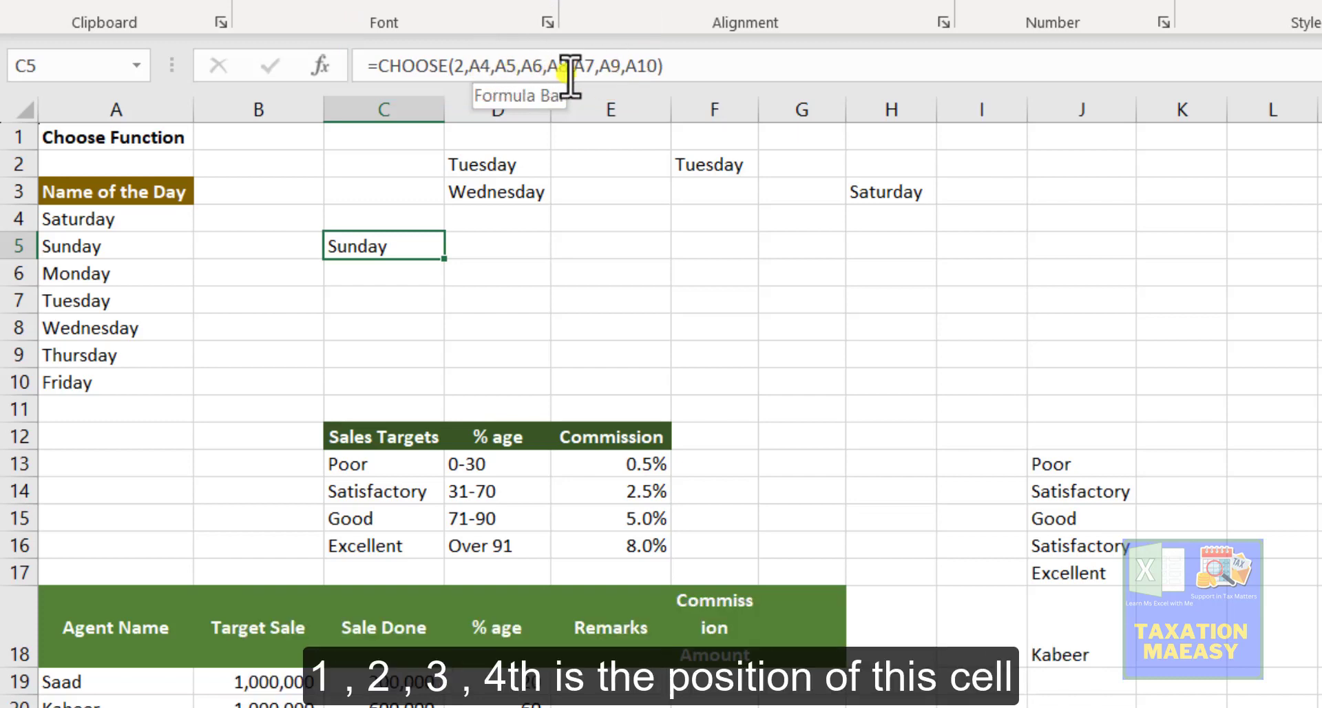
left_click(451, 67)
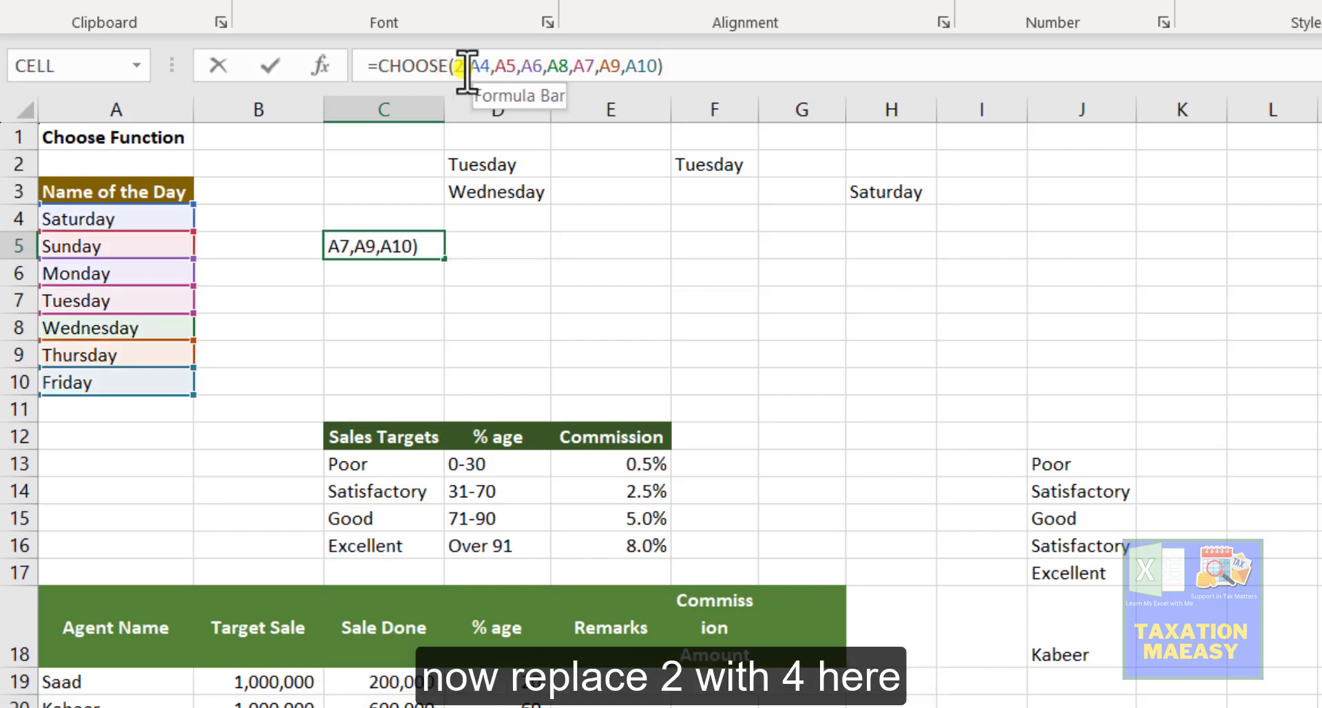
key("BackSpace")
type("4")
key("Return")
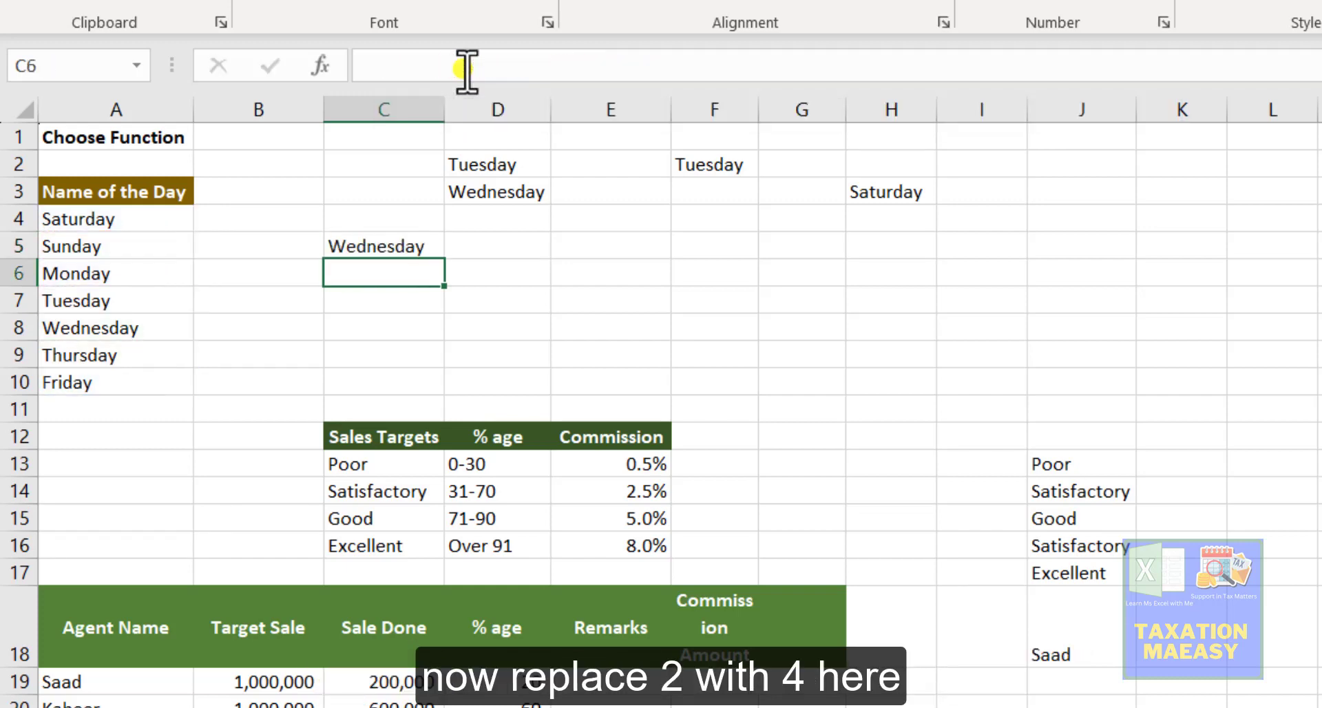
key("Up")
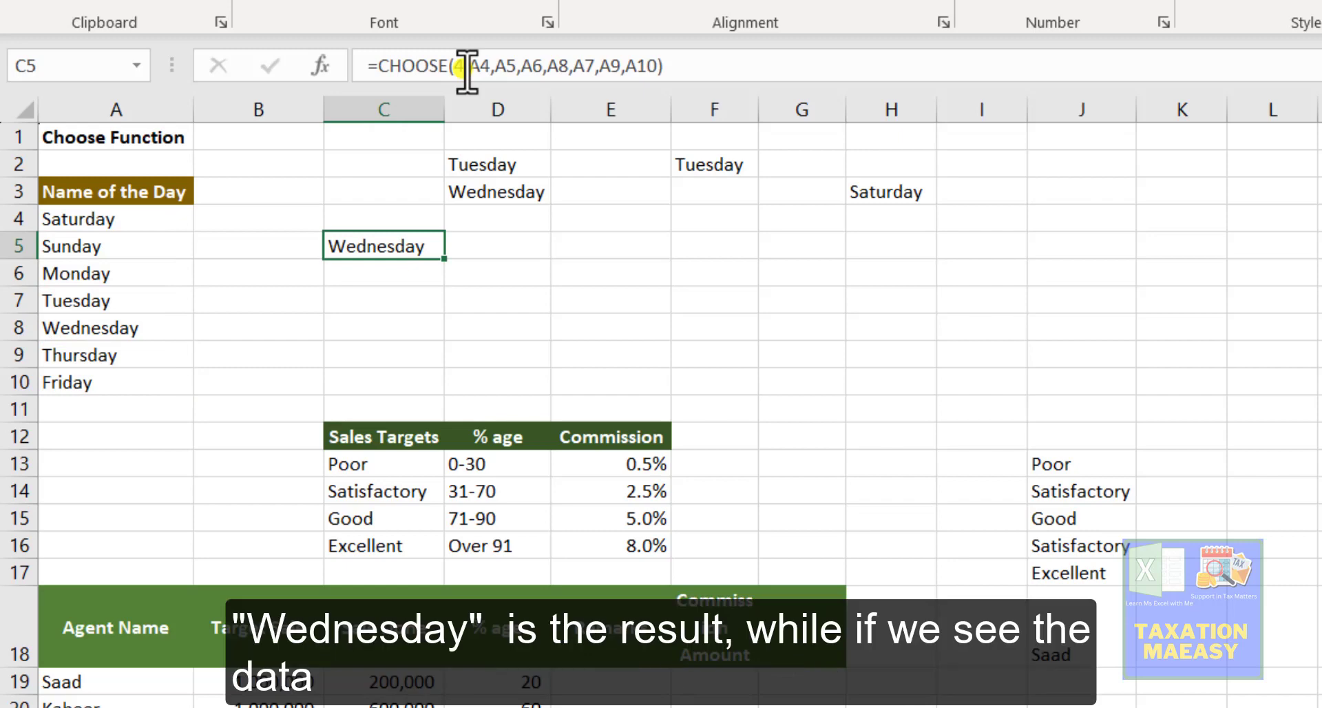
Step: Check Wednesday's position in the day list by selecting the cells from A4 down to A8
key("Down")
key("Left")
key("Down")
key("Left")
key("Up")
key("Up")
key("Up")
key("Up")
key("Down")
key("shift+Down")
key("shift+Down")
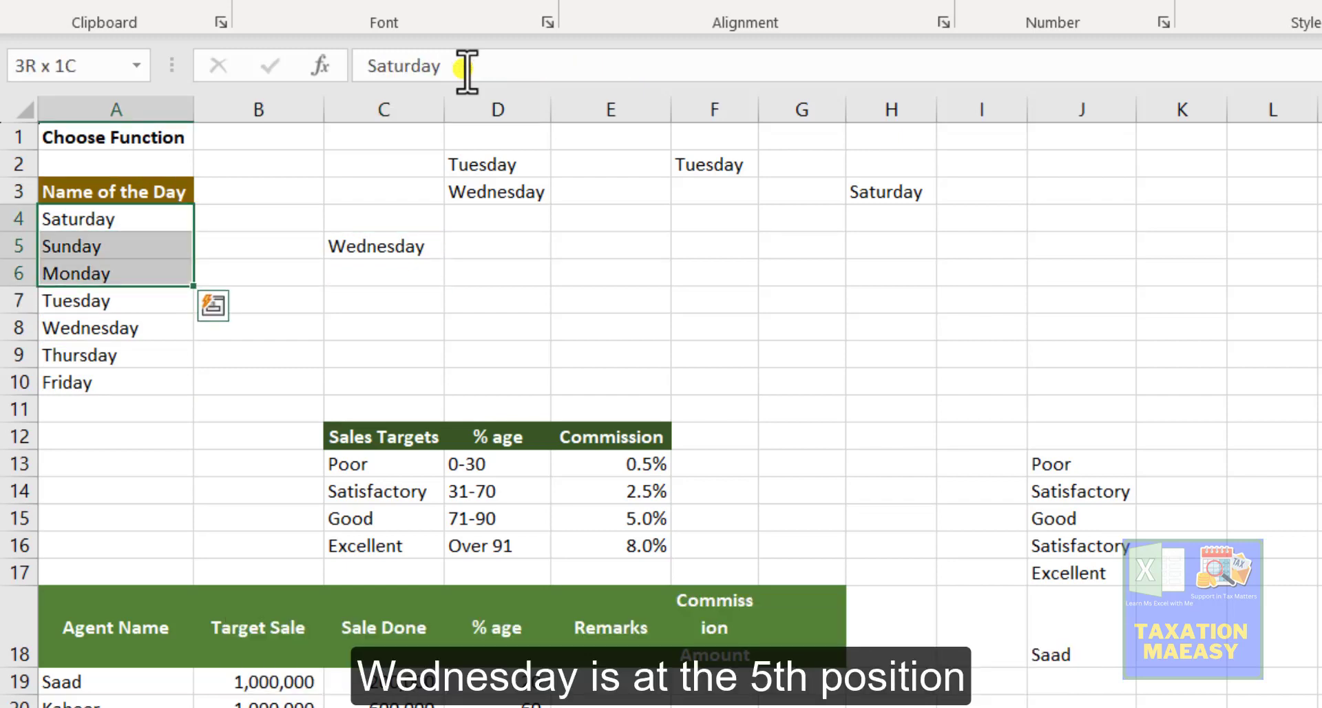
key("shift+Down")
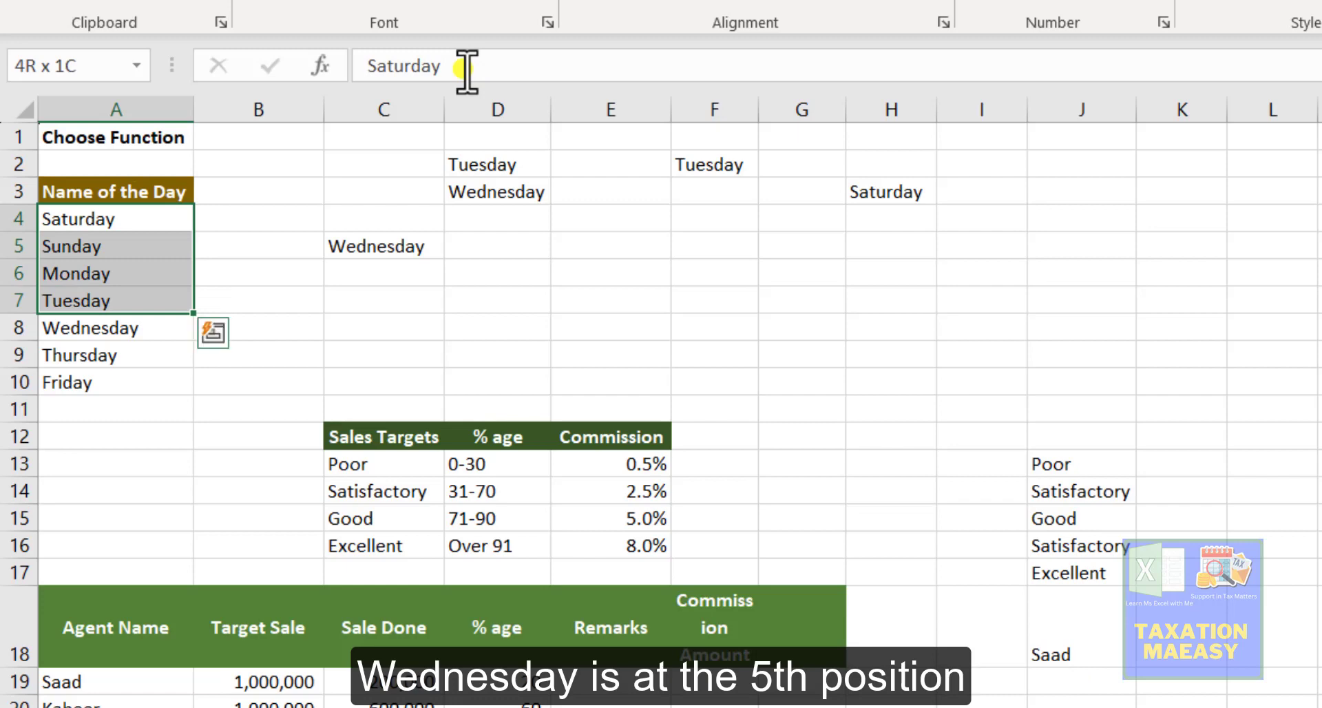
key("shift+Down")
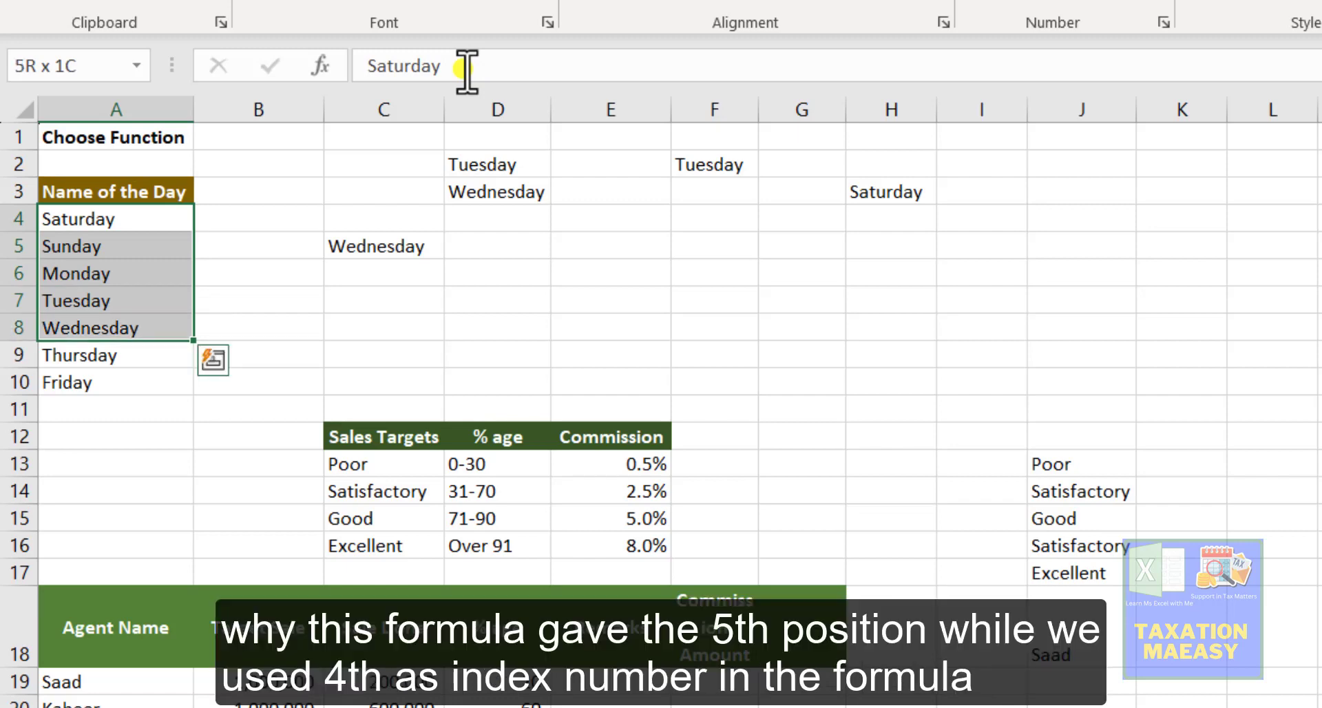
Step: Examine the index number and the order of the cell references in the C5 CHOOSE formula
key("Right")
key("Right")
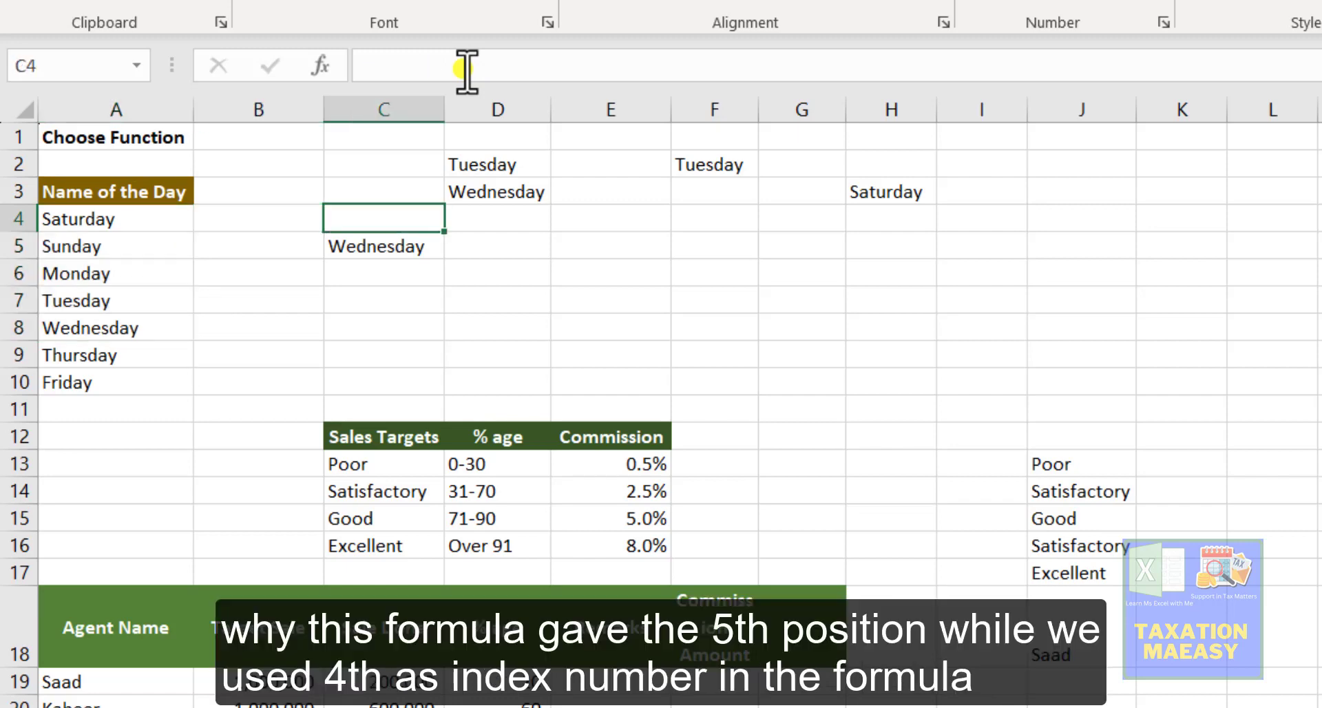
key("Down")
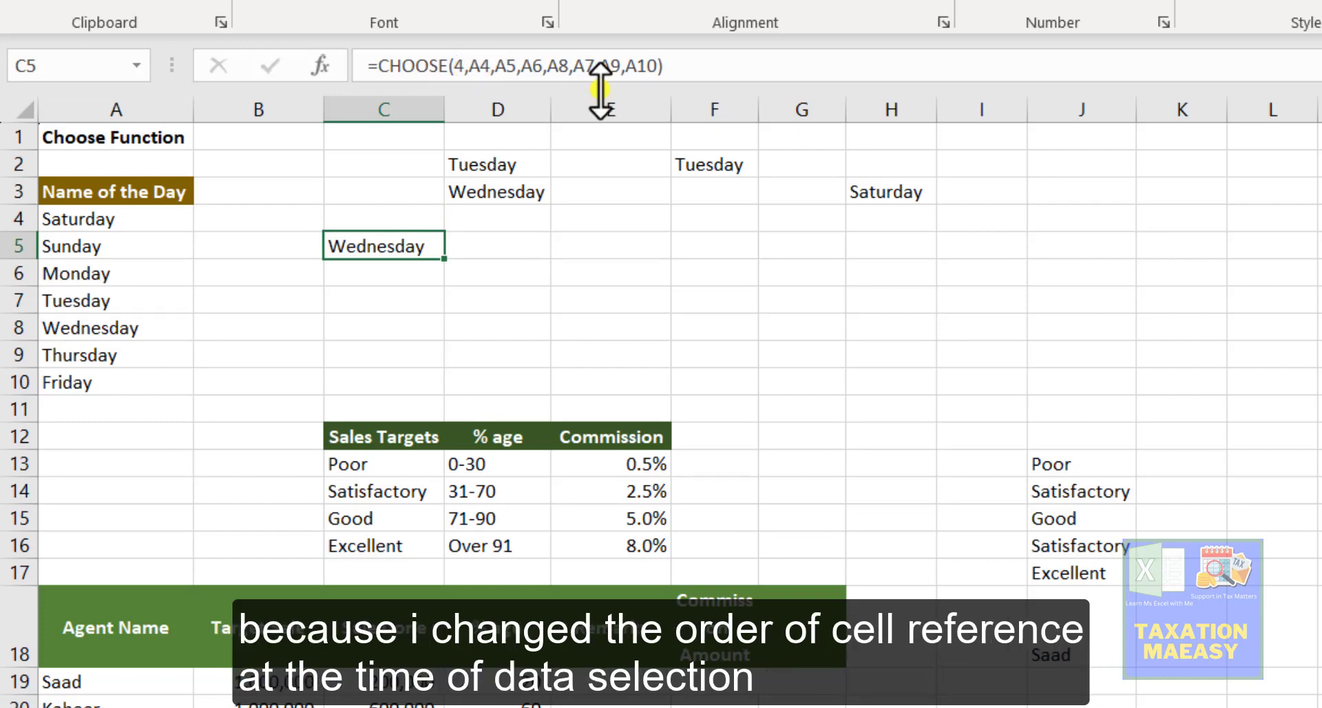
left_click(545, 67)
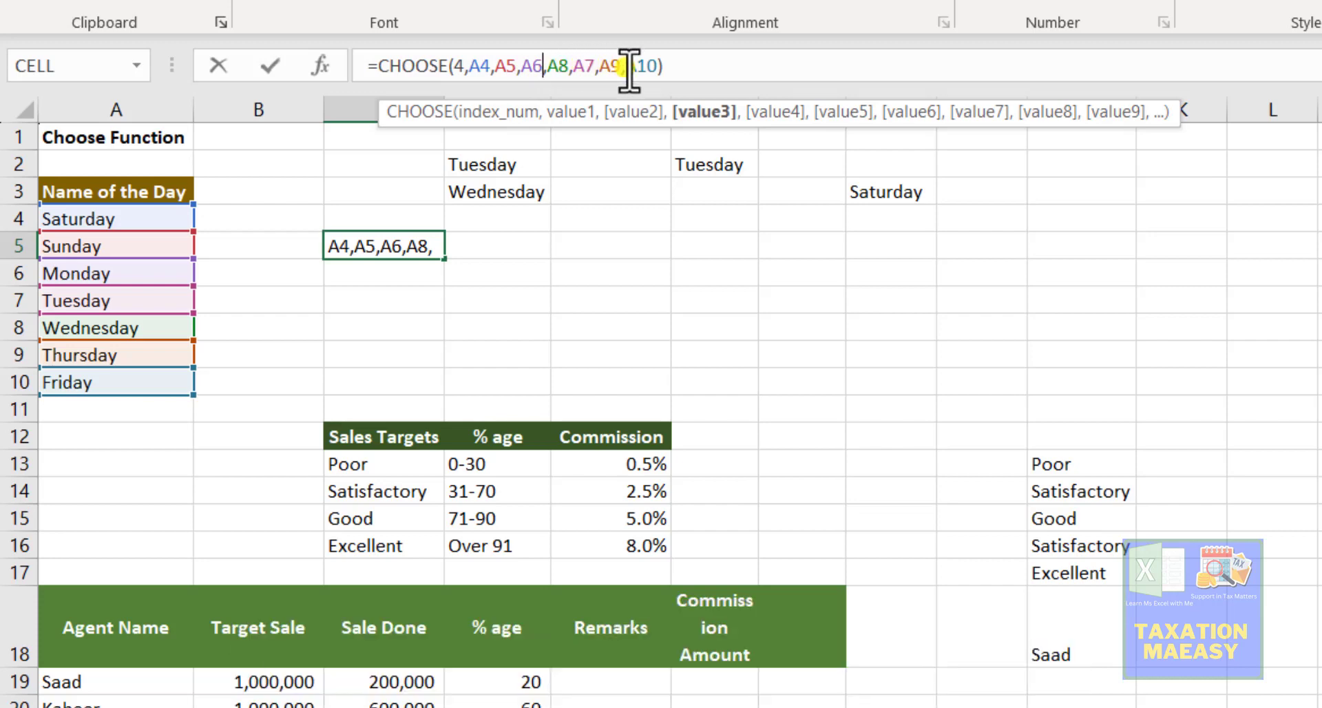
left_click(459, 65)
type("4,")
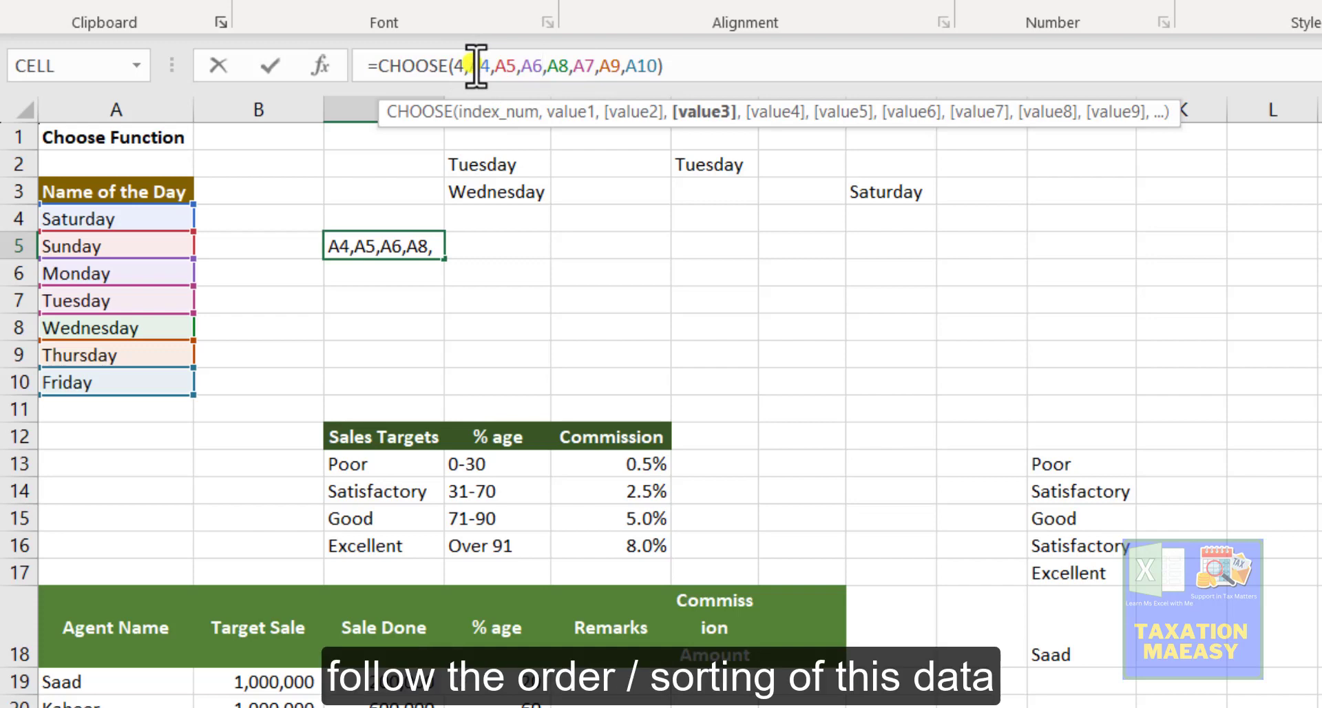
left_click_drag(470, 65, 656, 69)
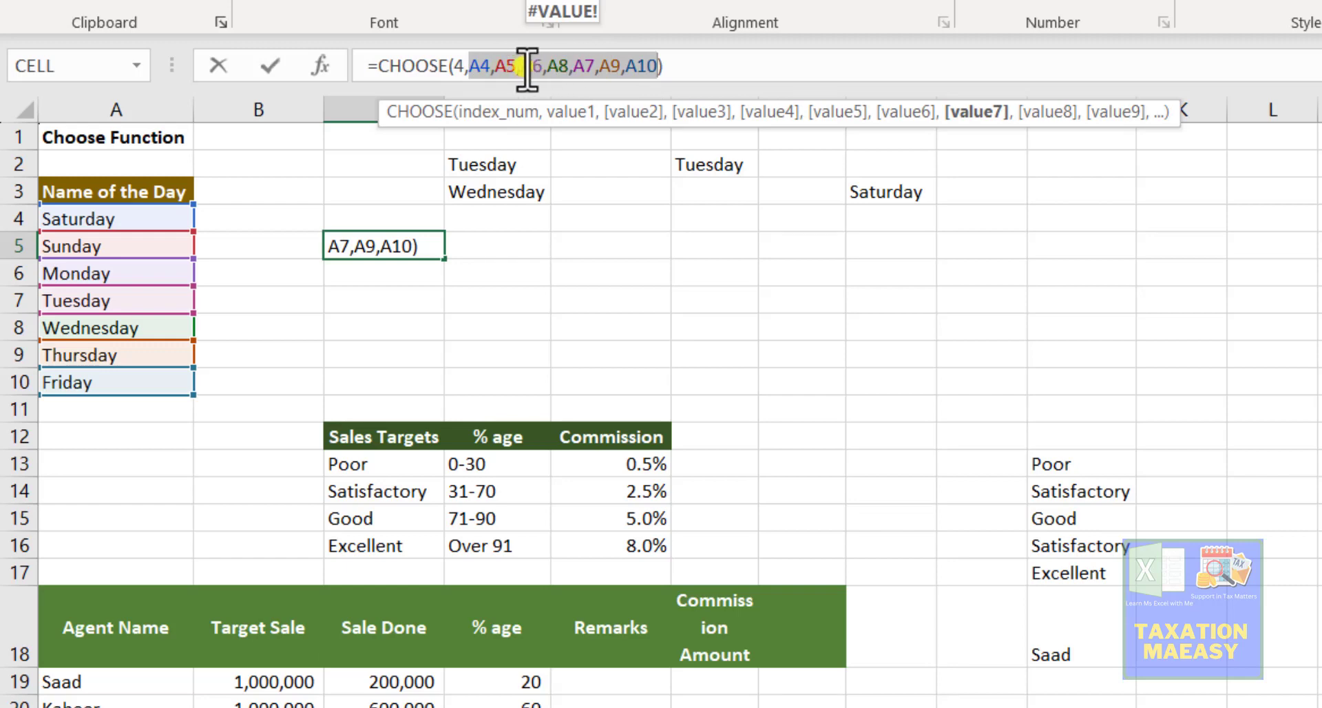
left_click(464, 65)
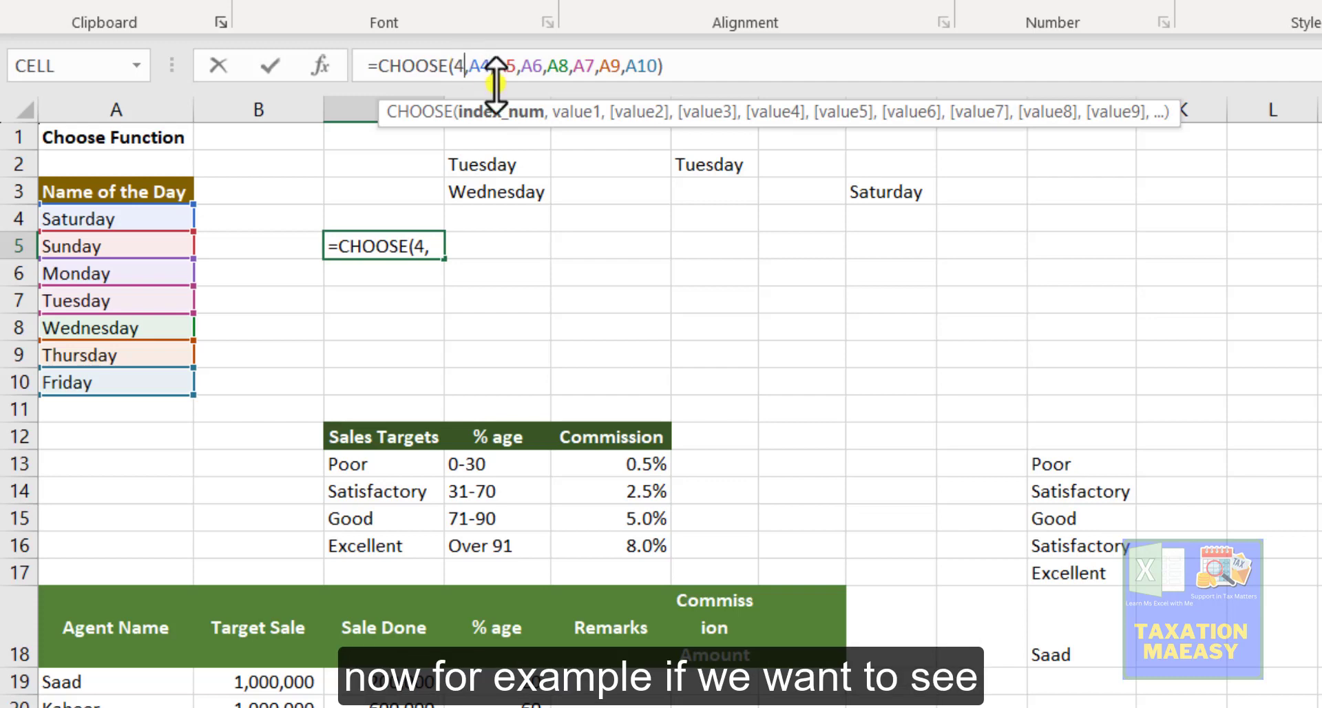
left_click(594, 67)
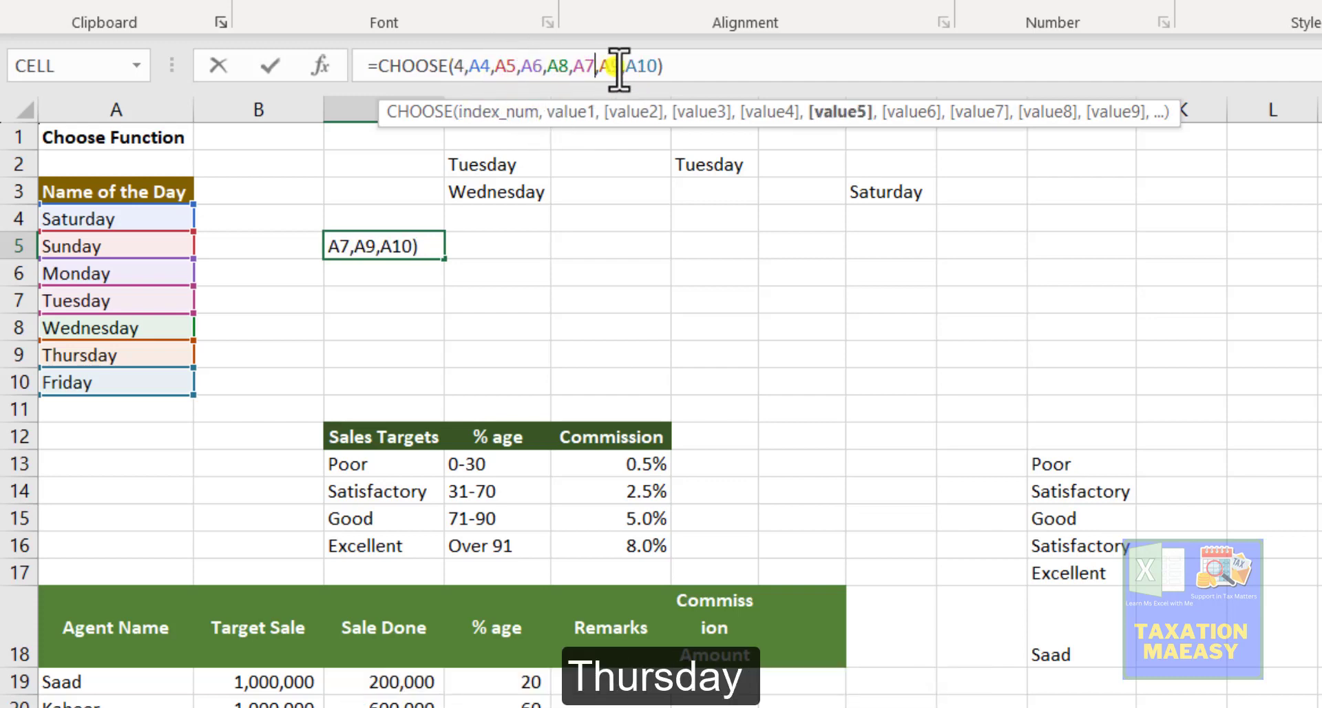
Step: Check Thursday's position in the day list by selecting the cells from A9 up to A4
left_click(107, 352)
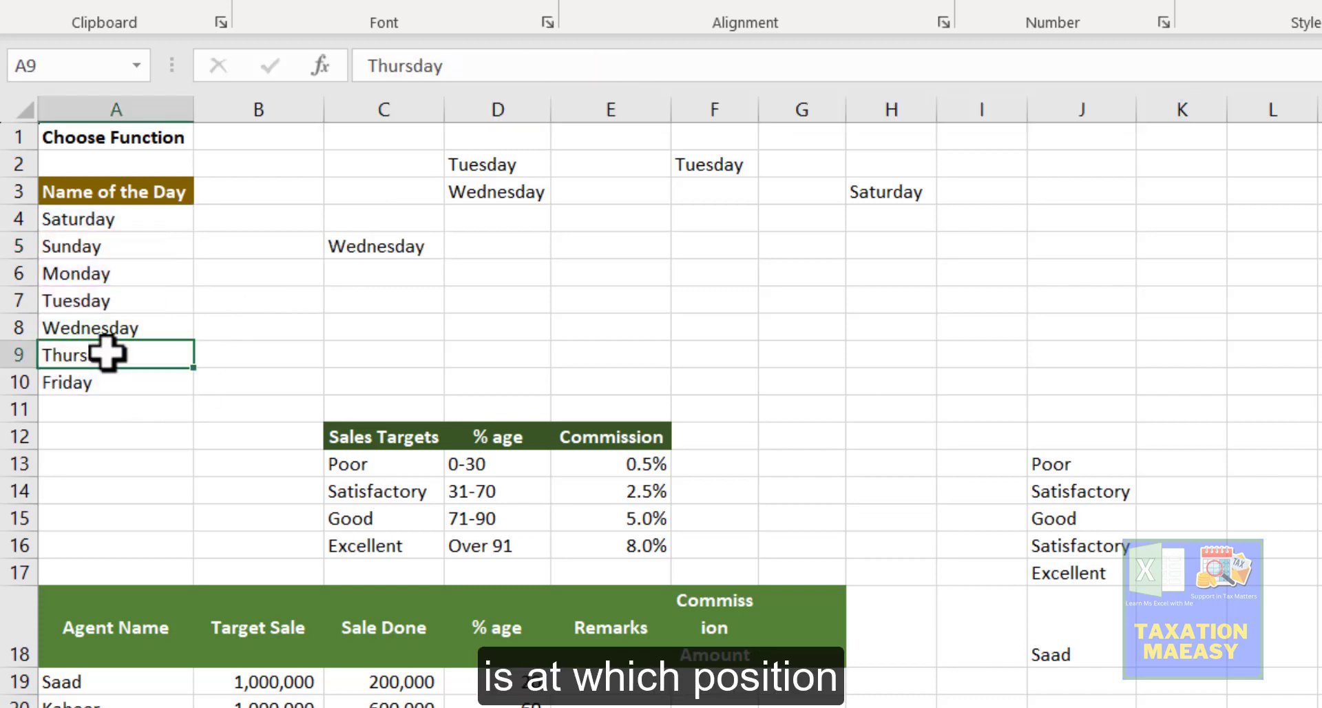
key("shift+Up")
key("shift+Up")
key("shift+Up")
key("shift+Up")
key("shift+Up")
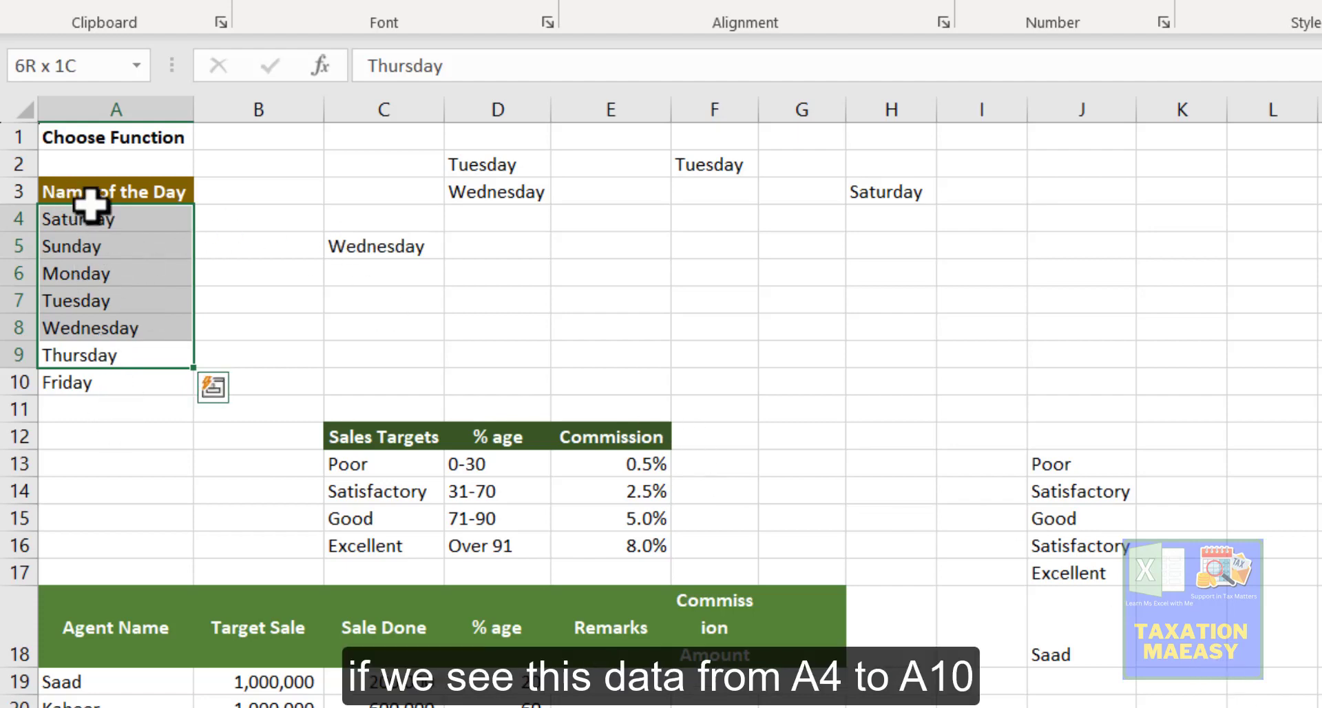
Step: Set the index number of the CHOOSE formula in C5 to 6
left_click(391, 248)
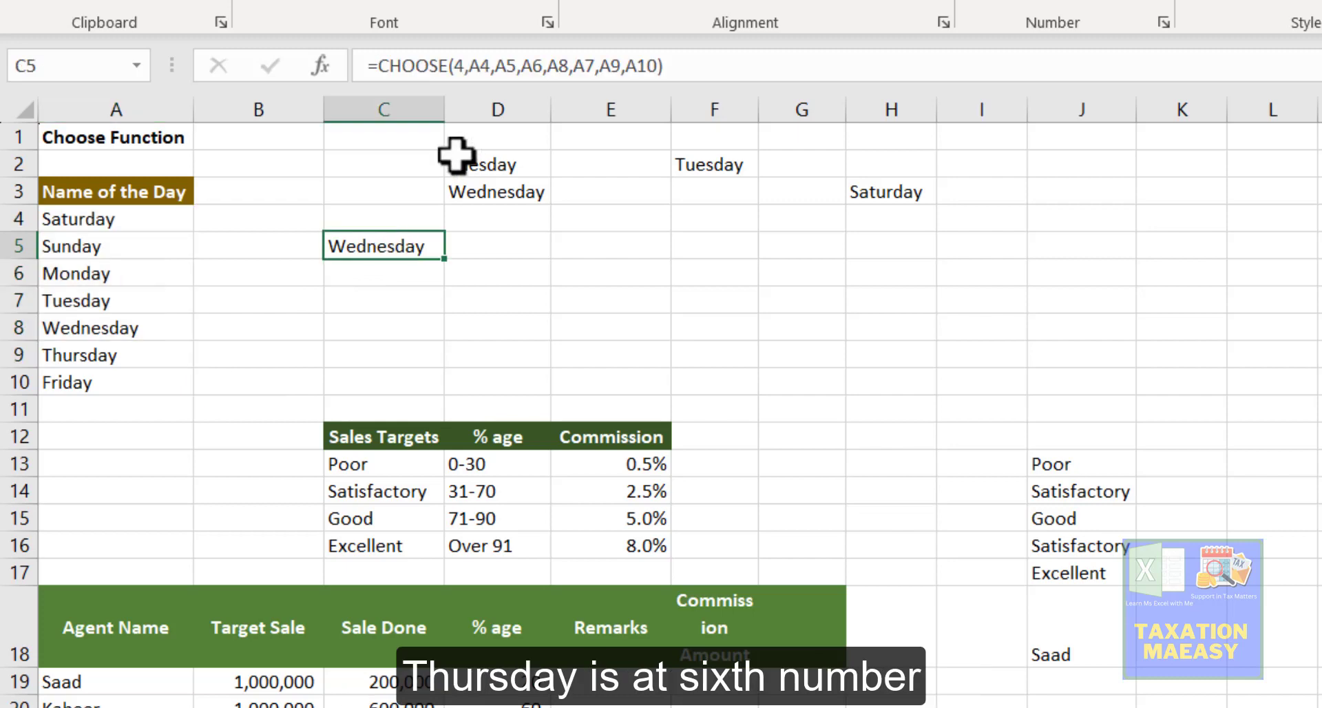
left_click(465, 66)
key("BackSpace")
type("6")
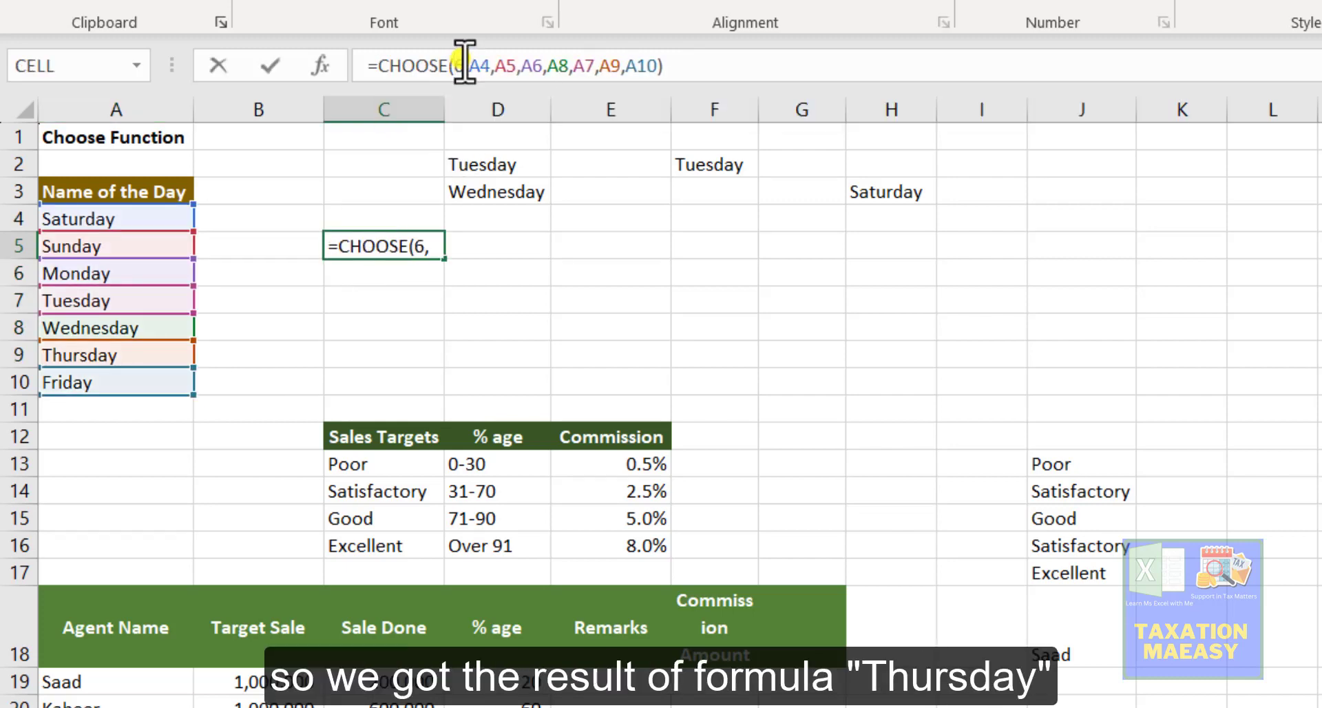
key("Return")
key("Up")
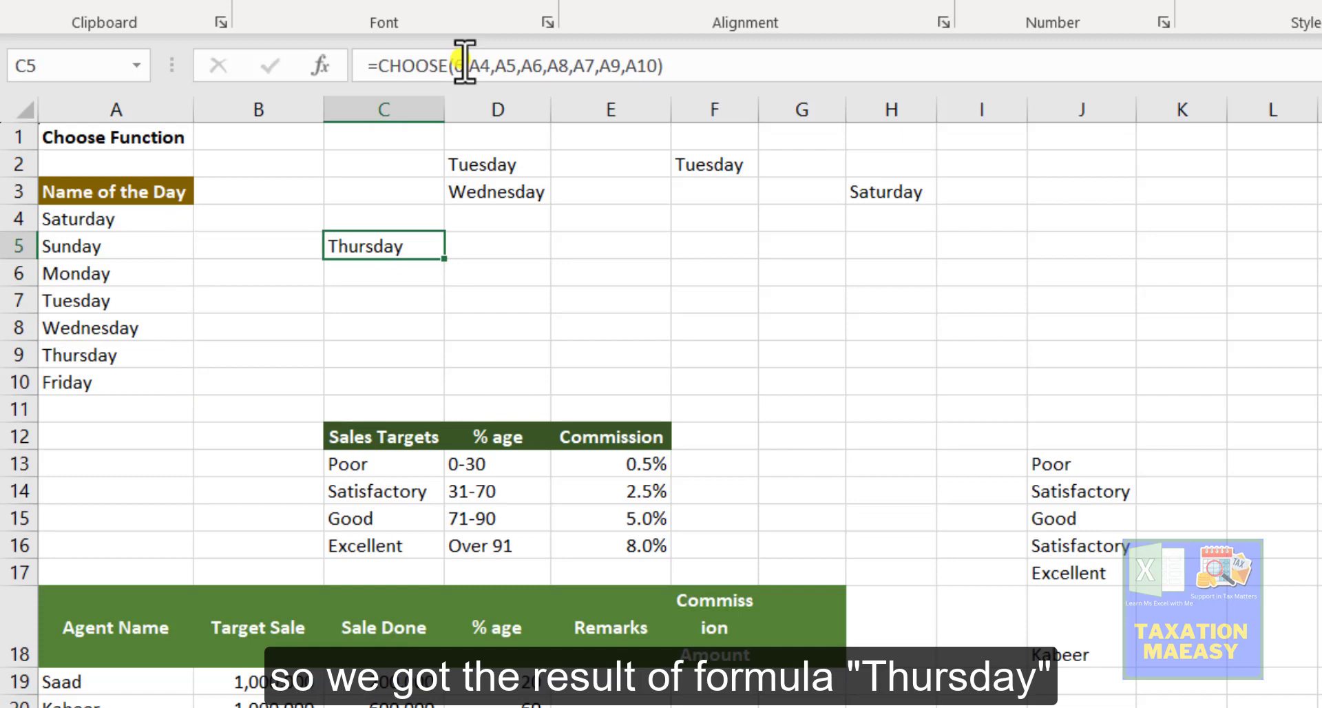
Step: Examine how the order of the cell references in the C5 CHOOSE formula relates to the day names in column A
key("F2")
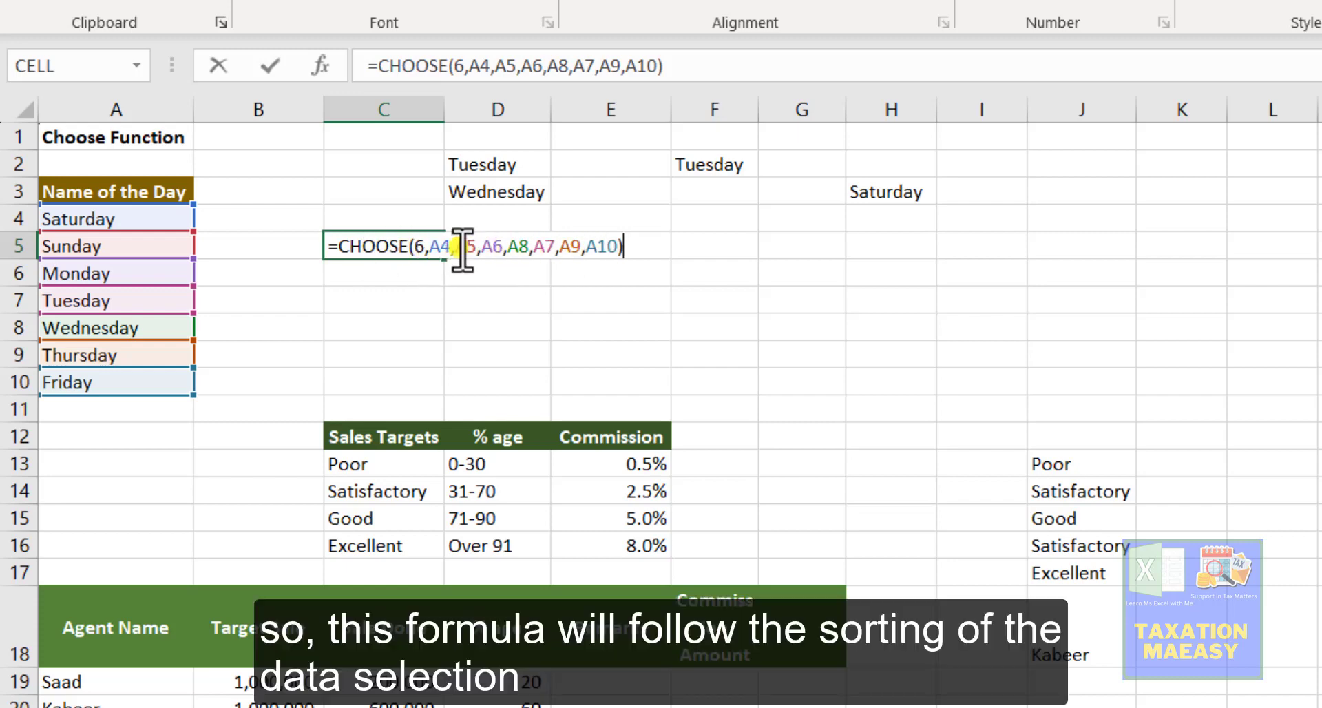
key("ctrl+Return")
key("Left")
key("Right")
key("Left")
key("Left")
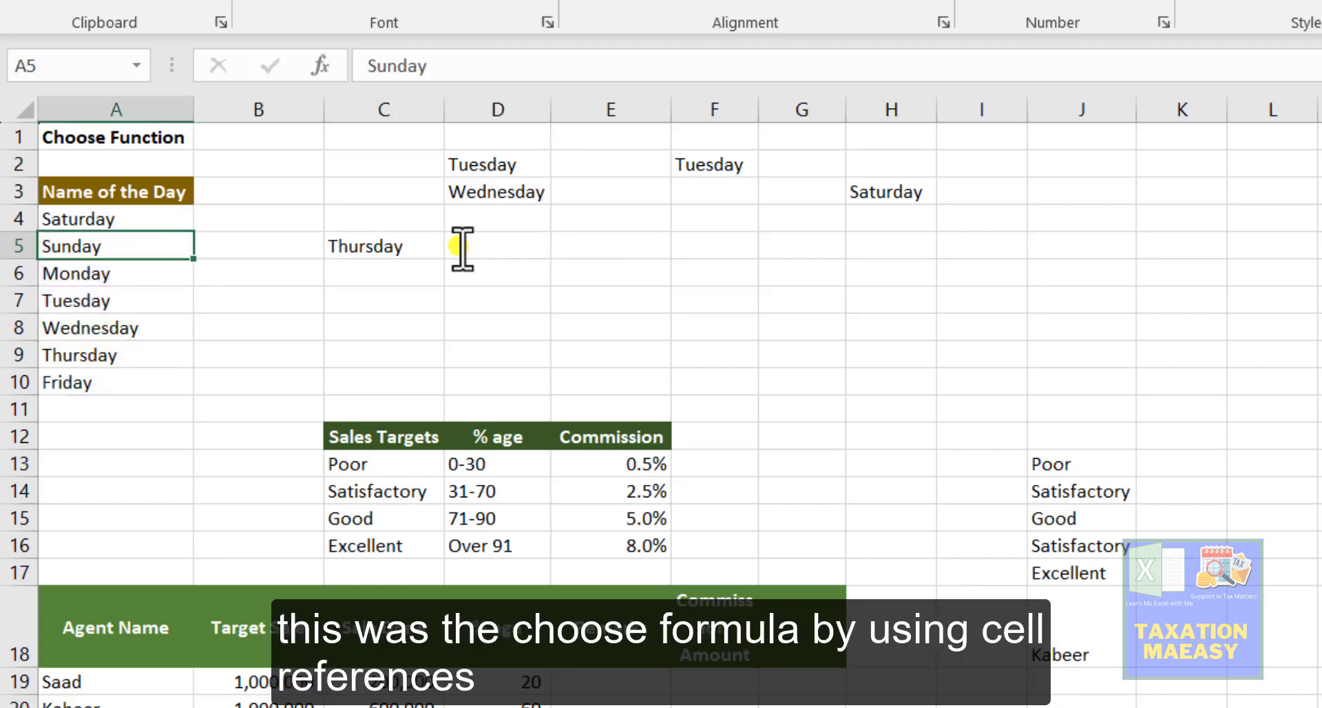
key("Up")
key("Right")
key("Right")
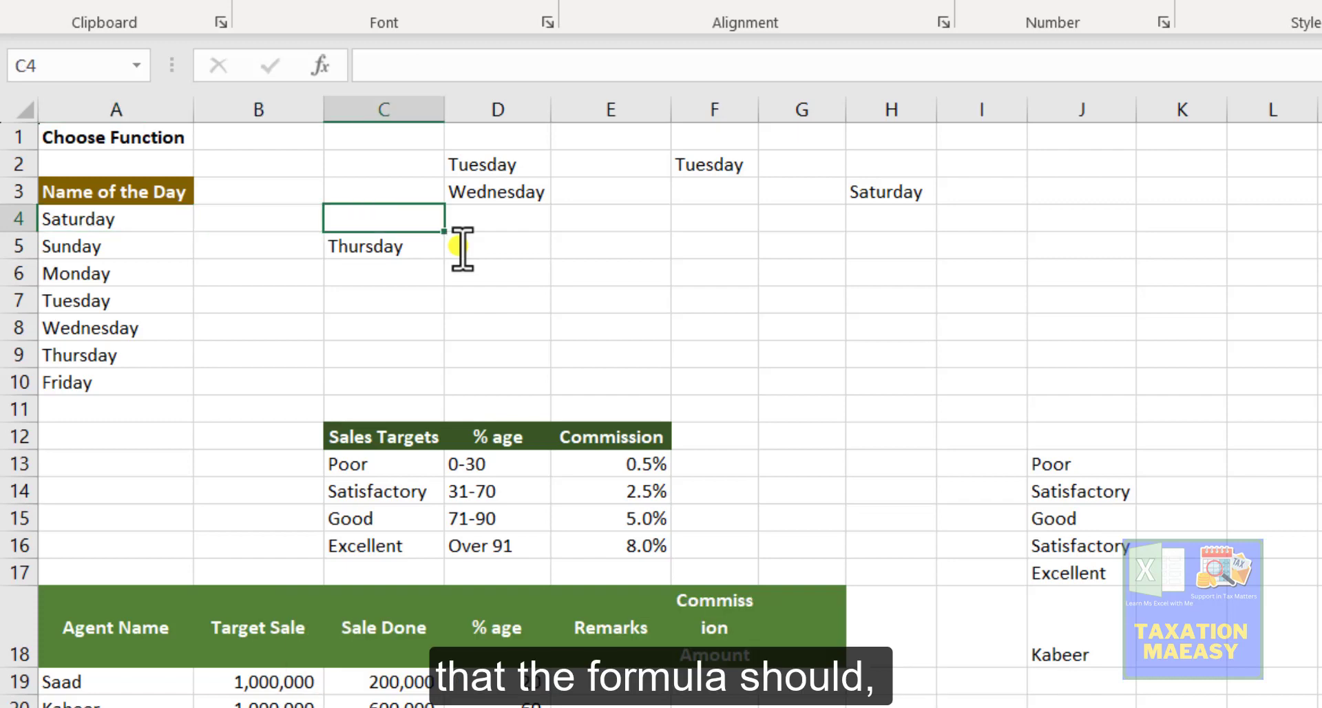
key("Down")
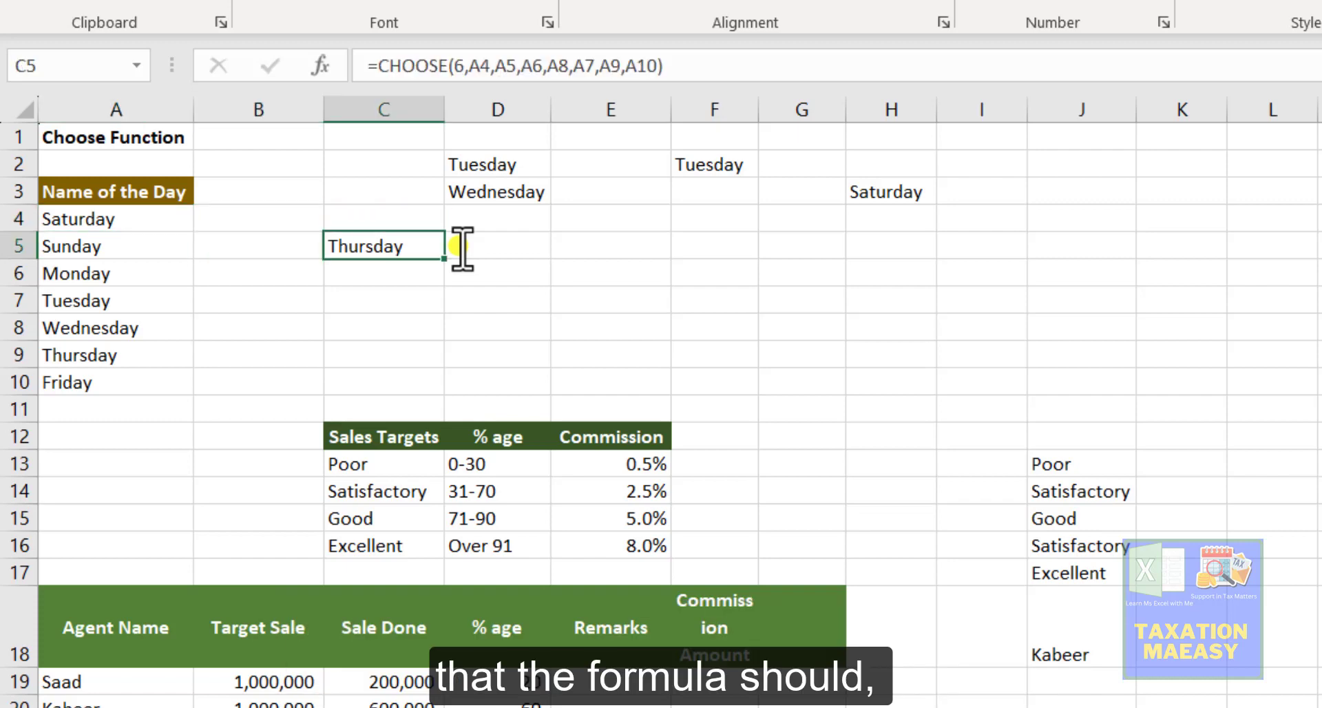
key("Left")
key("Left")
key("Up")
key("Down")
key("Right")
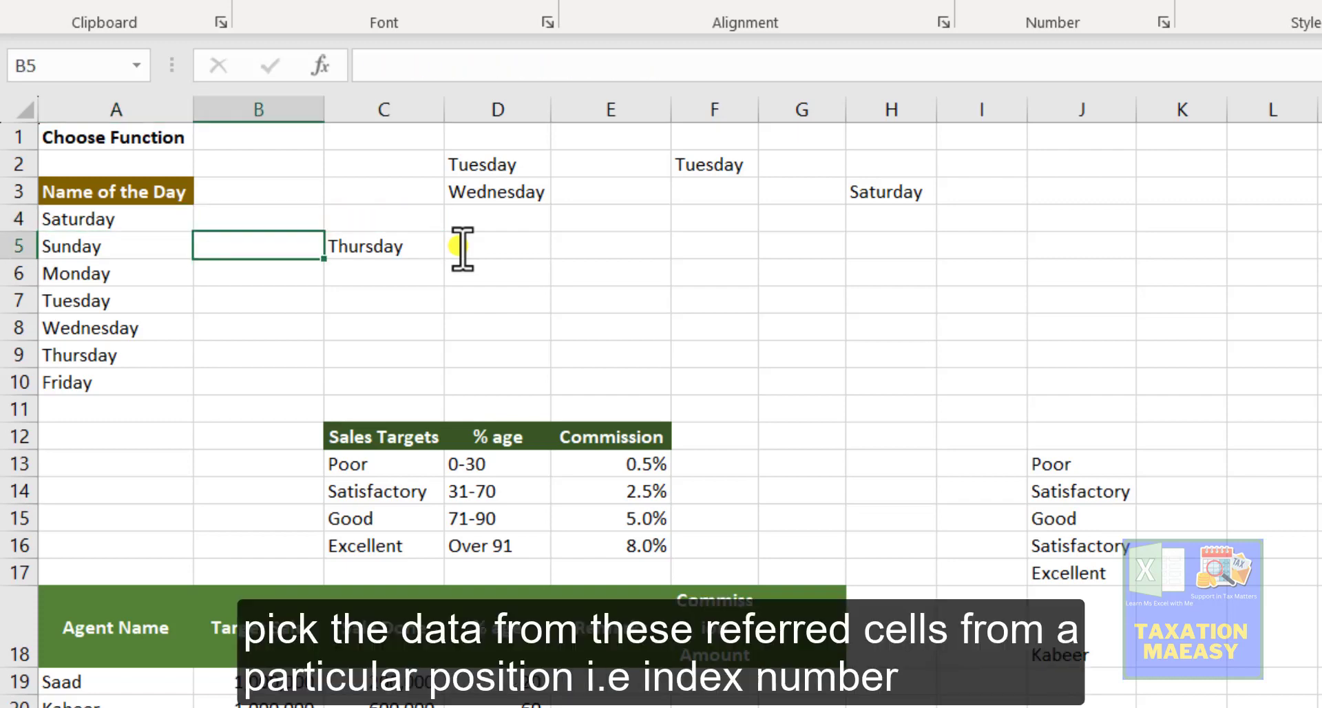
Step: Start a CHOOSE formula in D5 with index number 4 and the text values "Sat" and "Sun"
key("Right")
key("Right")
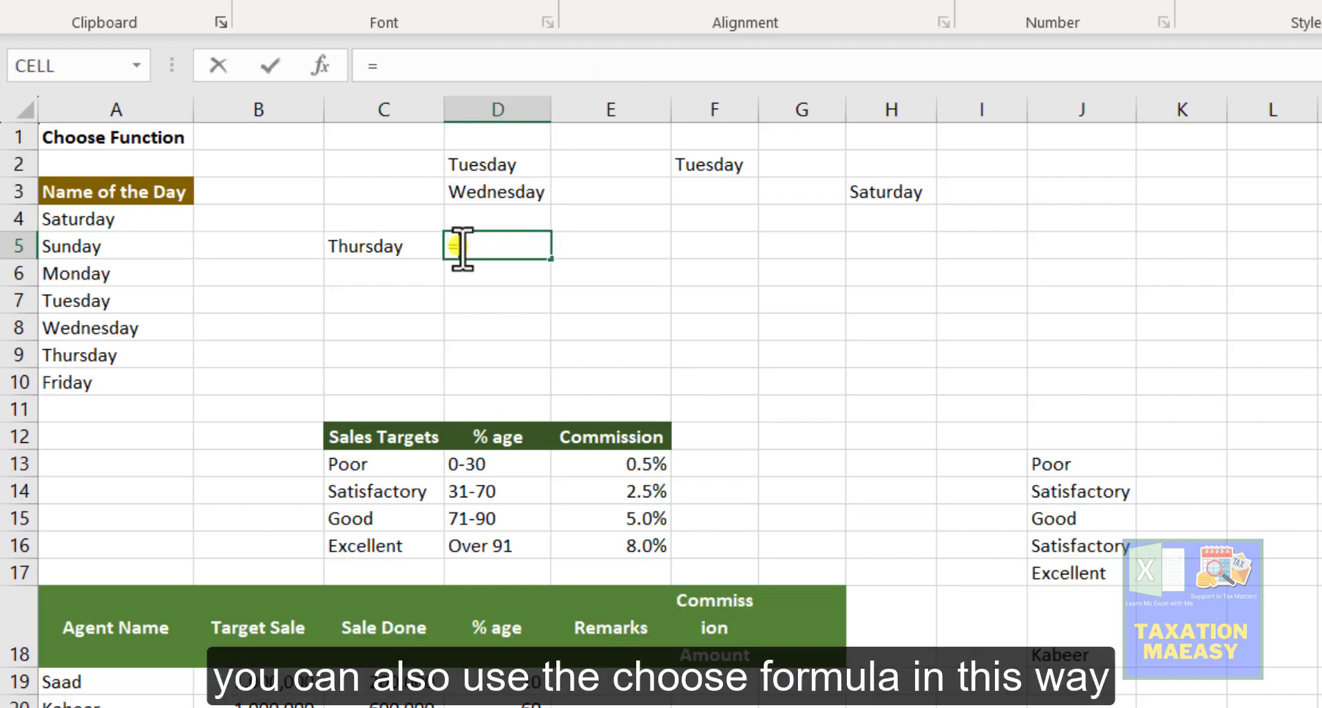
type("hoose")
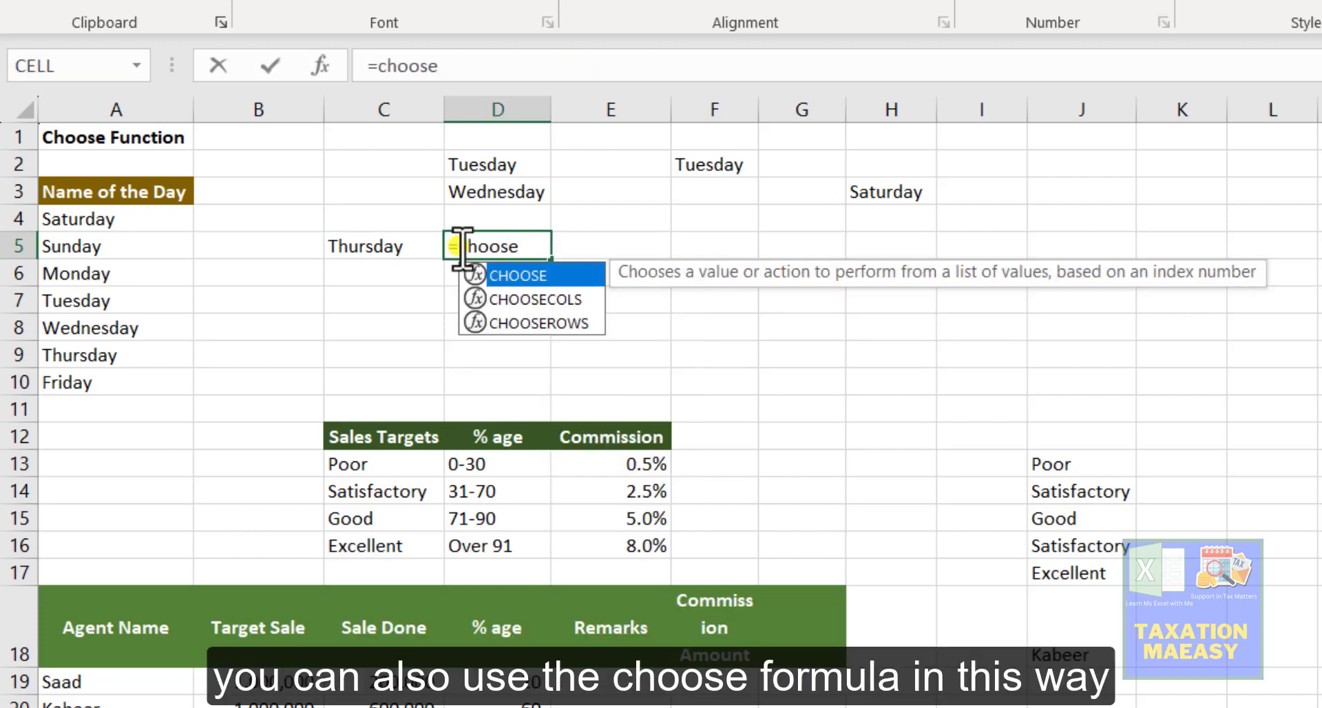
key("Tab")
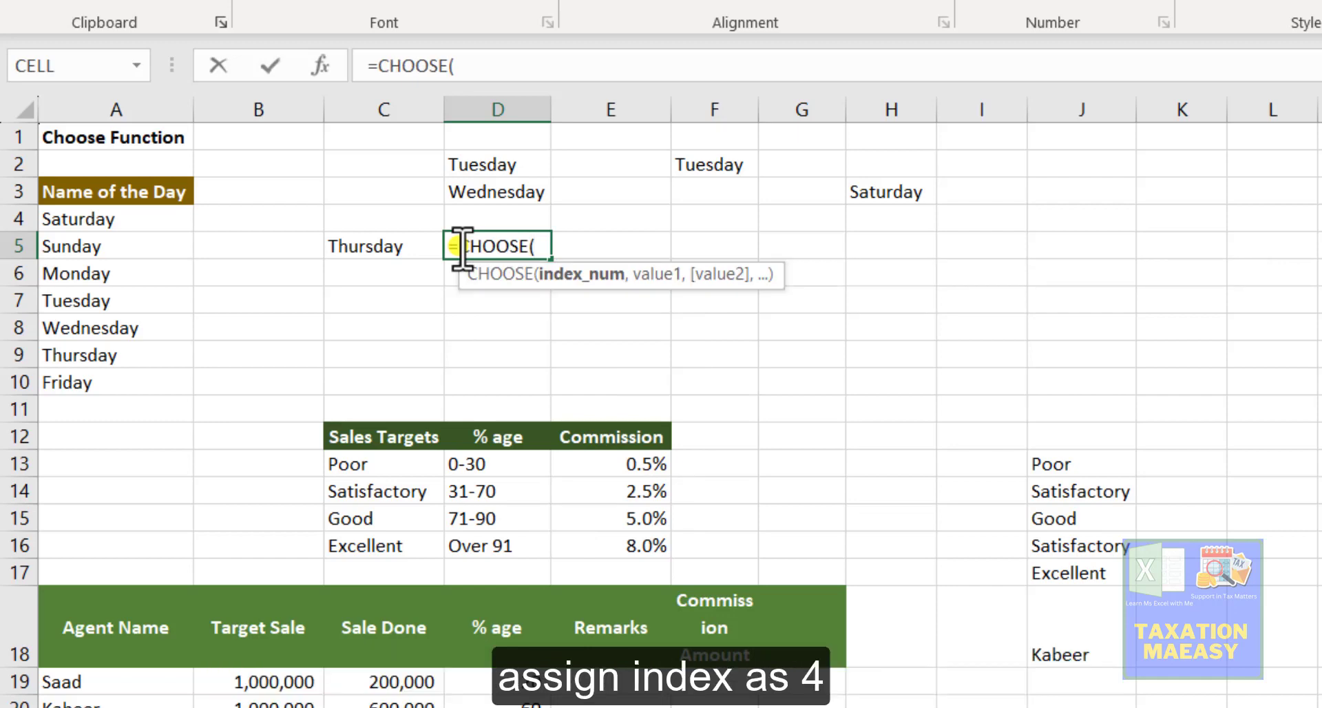
type("4,\"")
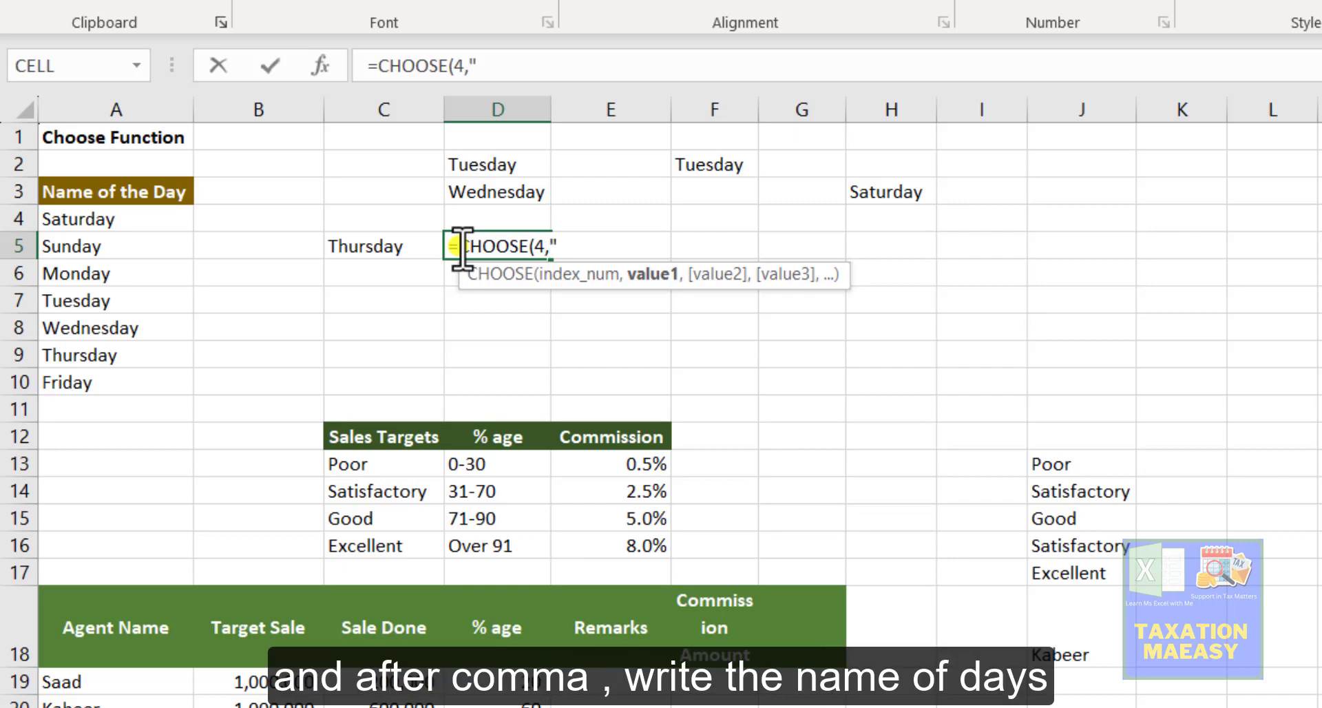
type("Sat\",\"")
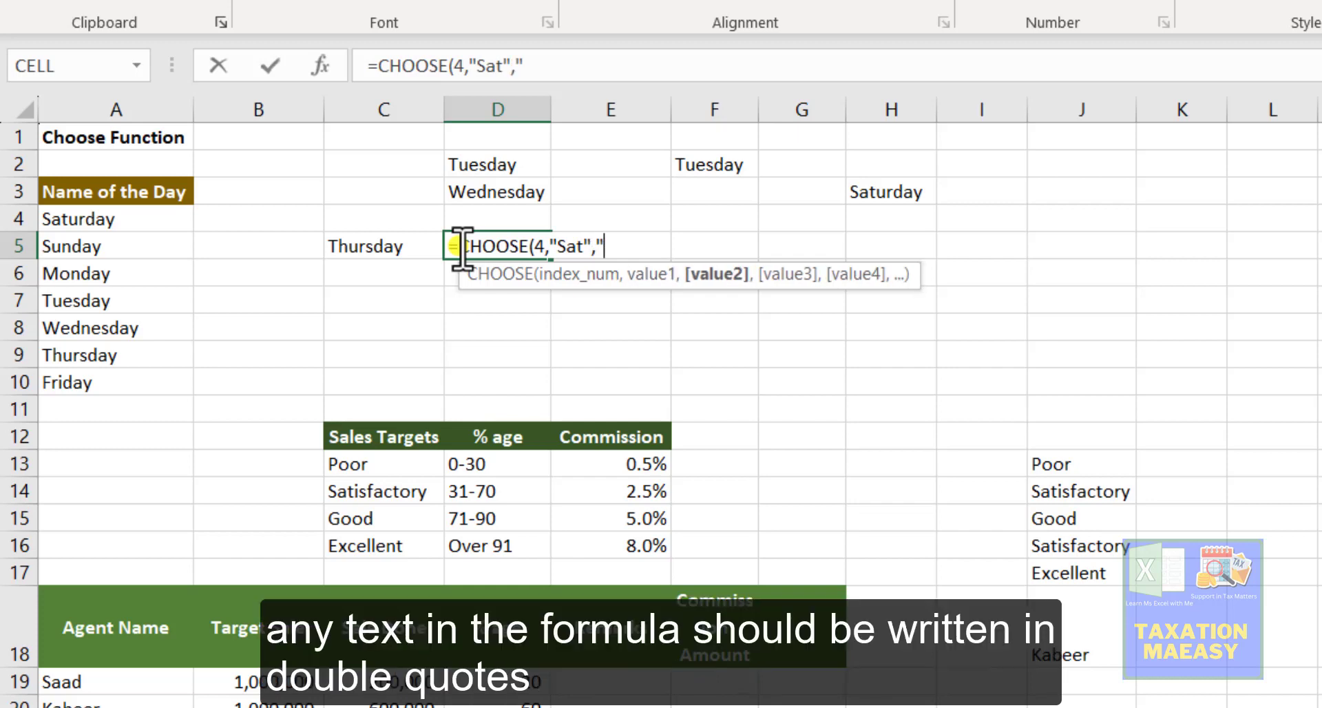
type("Sun\",")
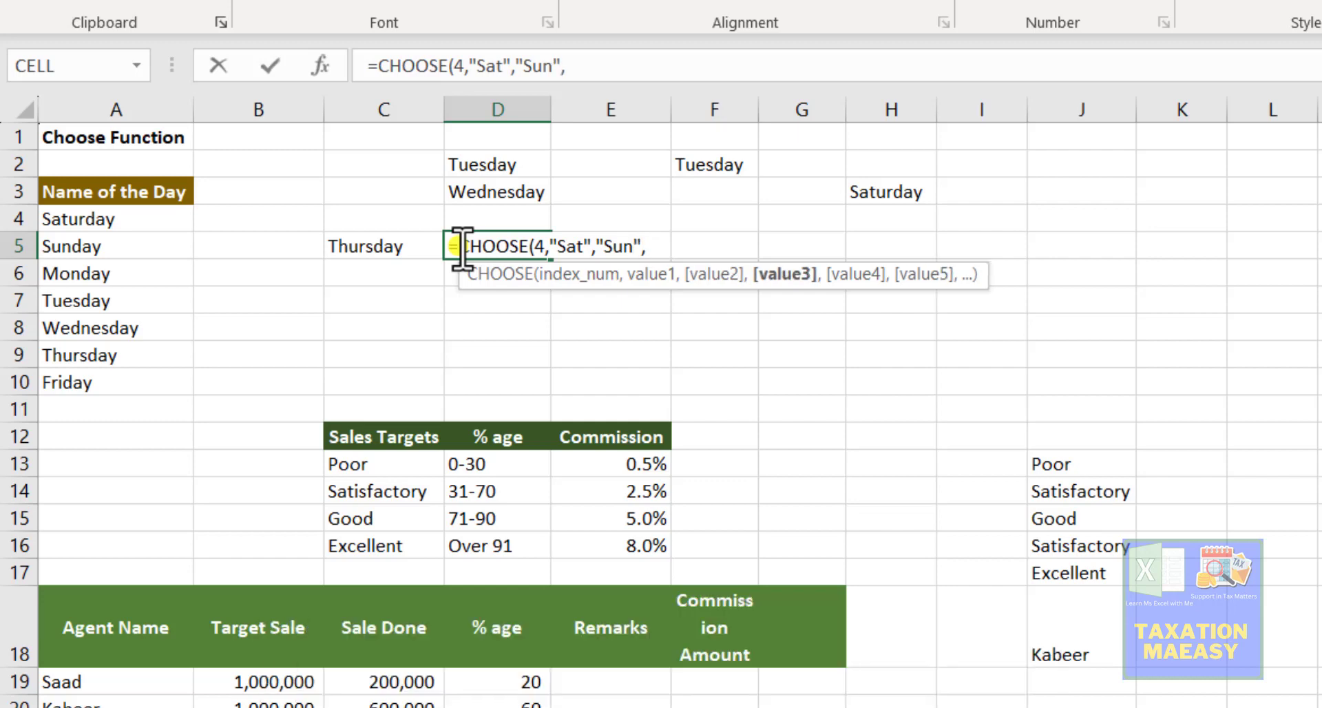
Step: Add Monday", Tuesday" and Thurseday" as further values of the D5 CHOOSE formula, close the parenthesis and submit it
type("Mon")
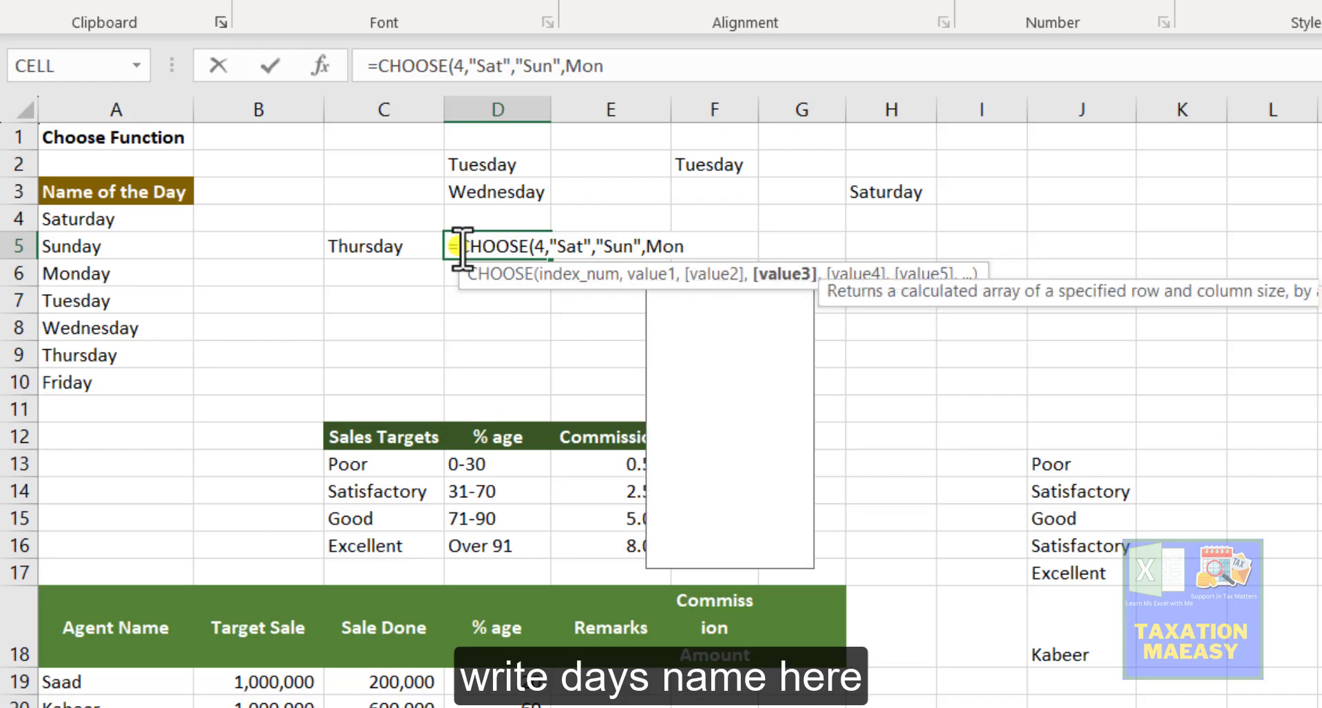
type("day\",")
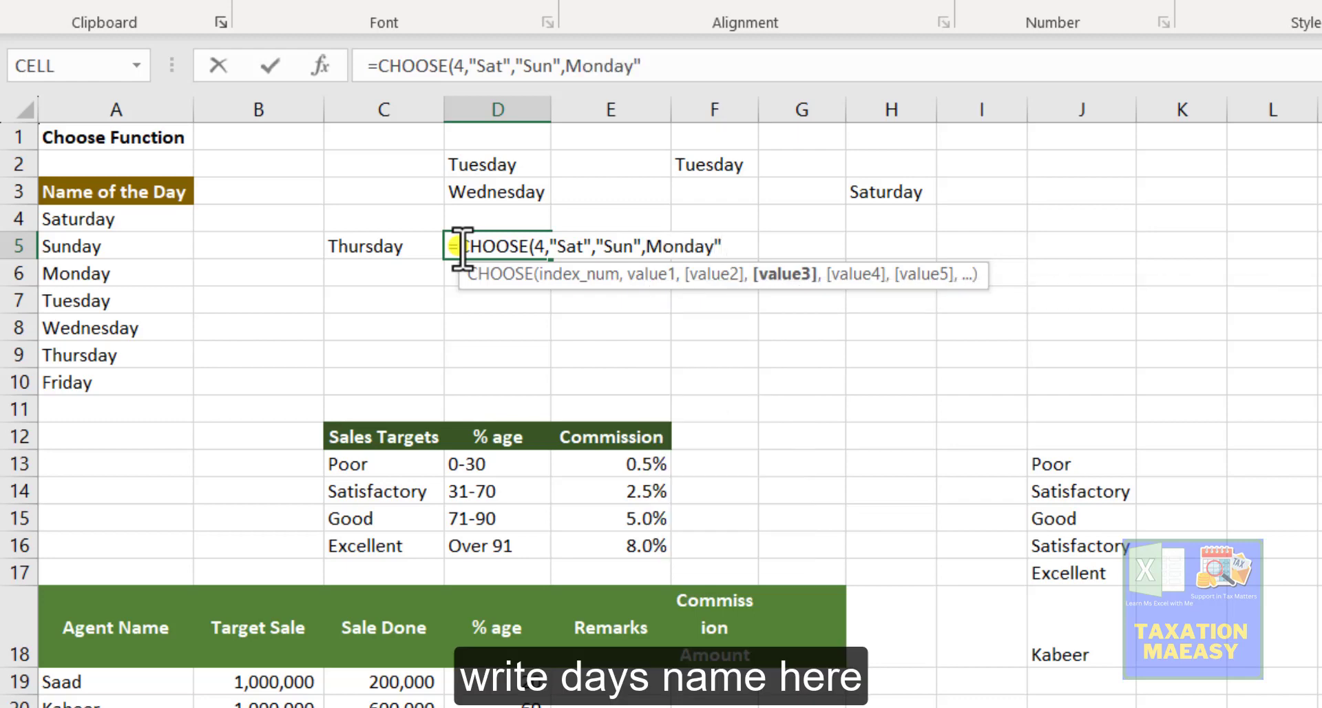
type("Tue")
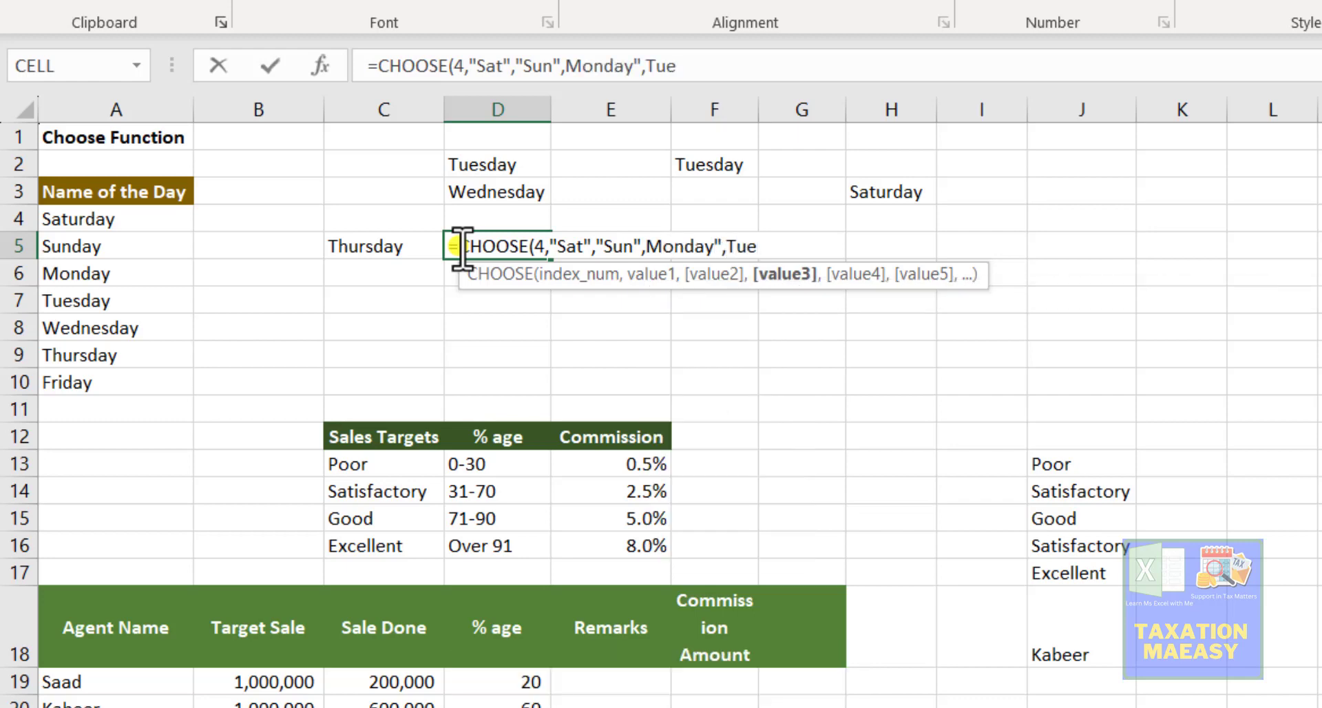
type("sday\"")
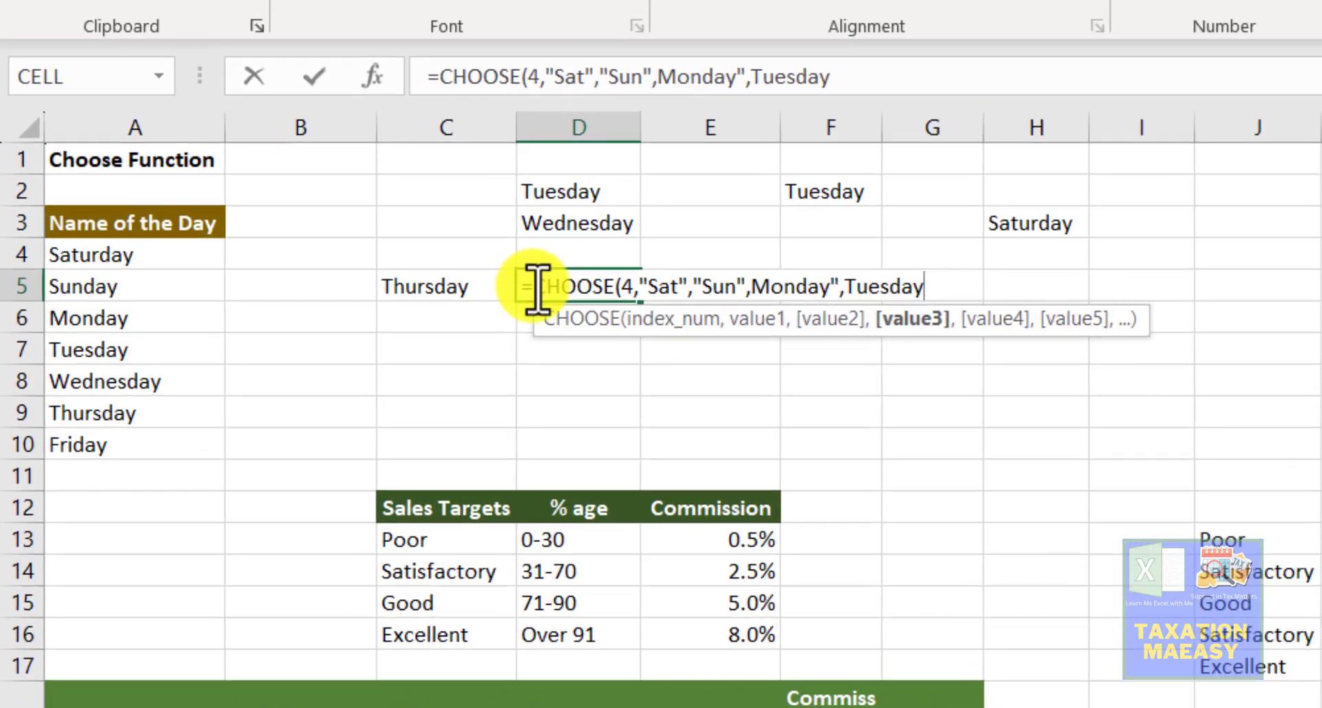
type("mTh")
key("BackSpace")
key("BackSpace")
key("BackSpace")
type("T")
key("BackSpace")
type(",T")
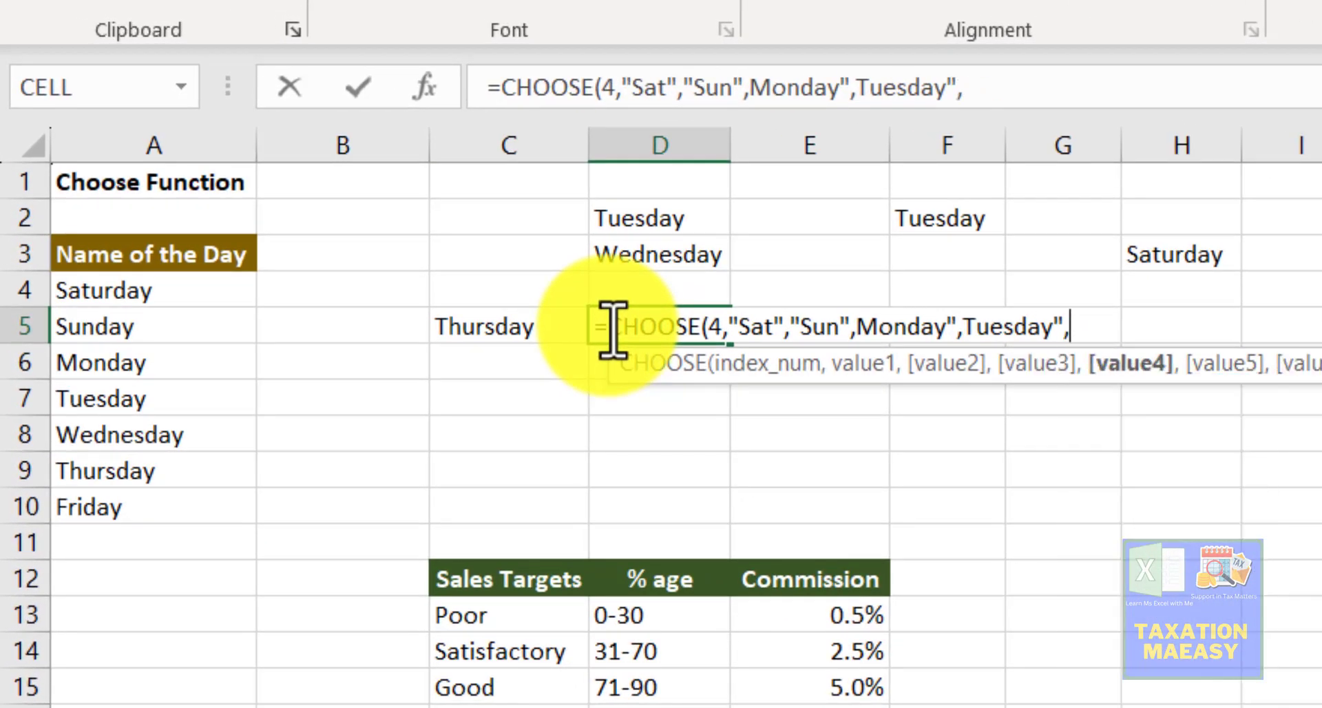
type("hurse")
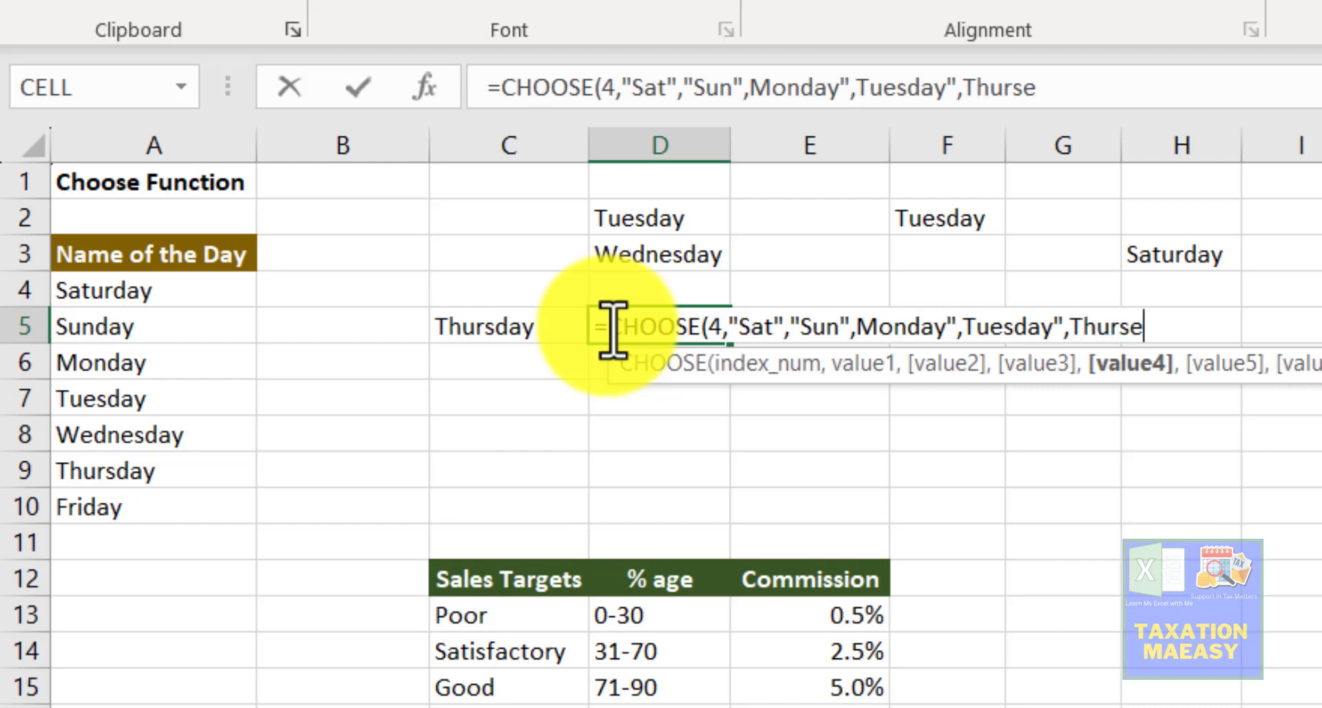
type("day\"")
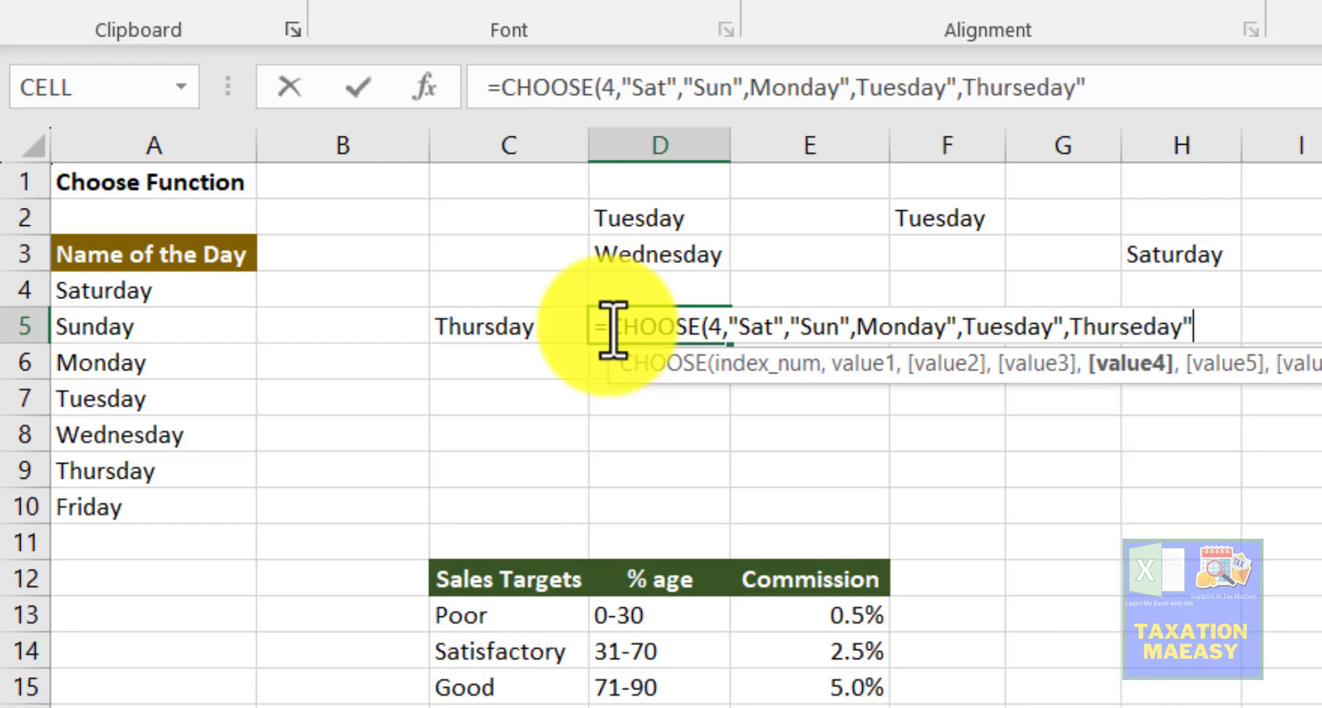
type(")")
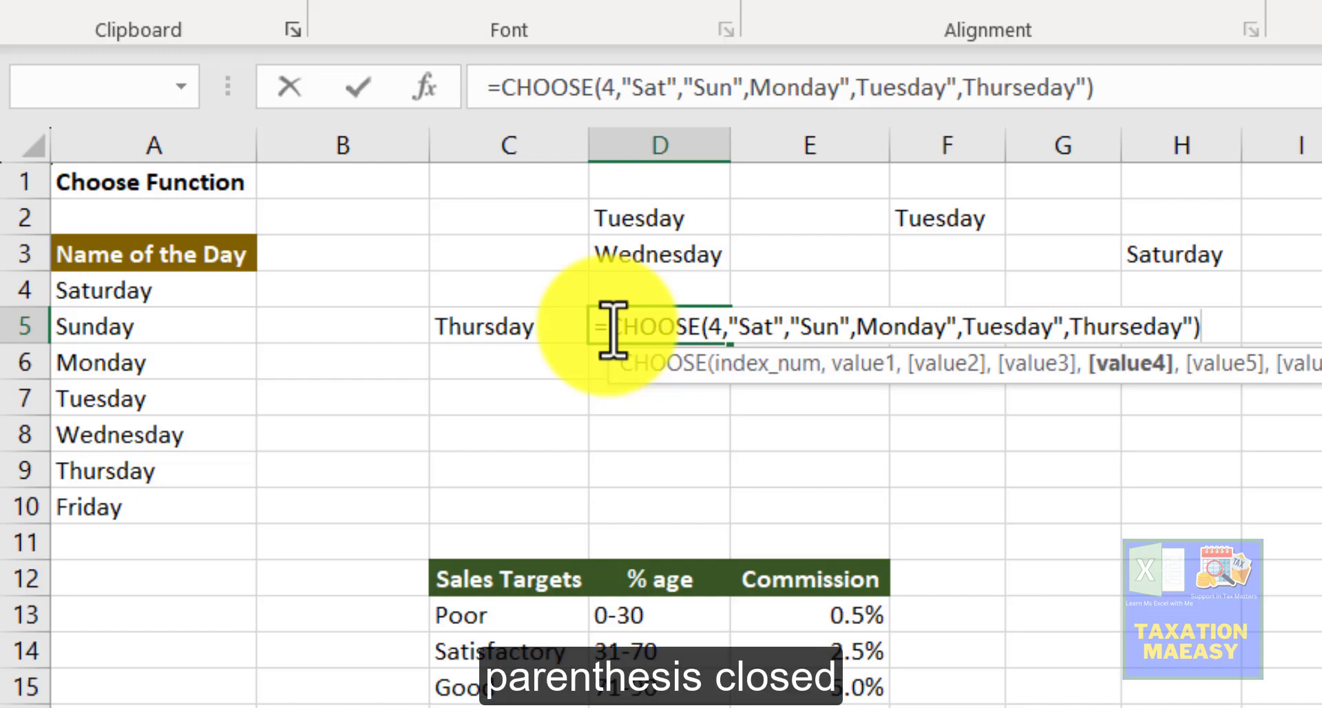
key("Return")
key("Return")
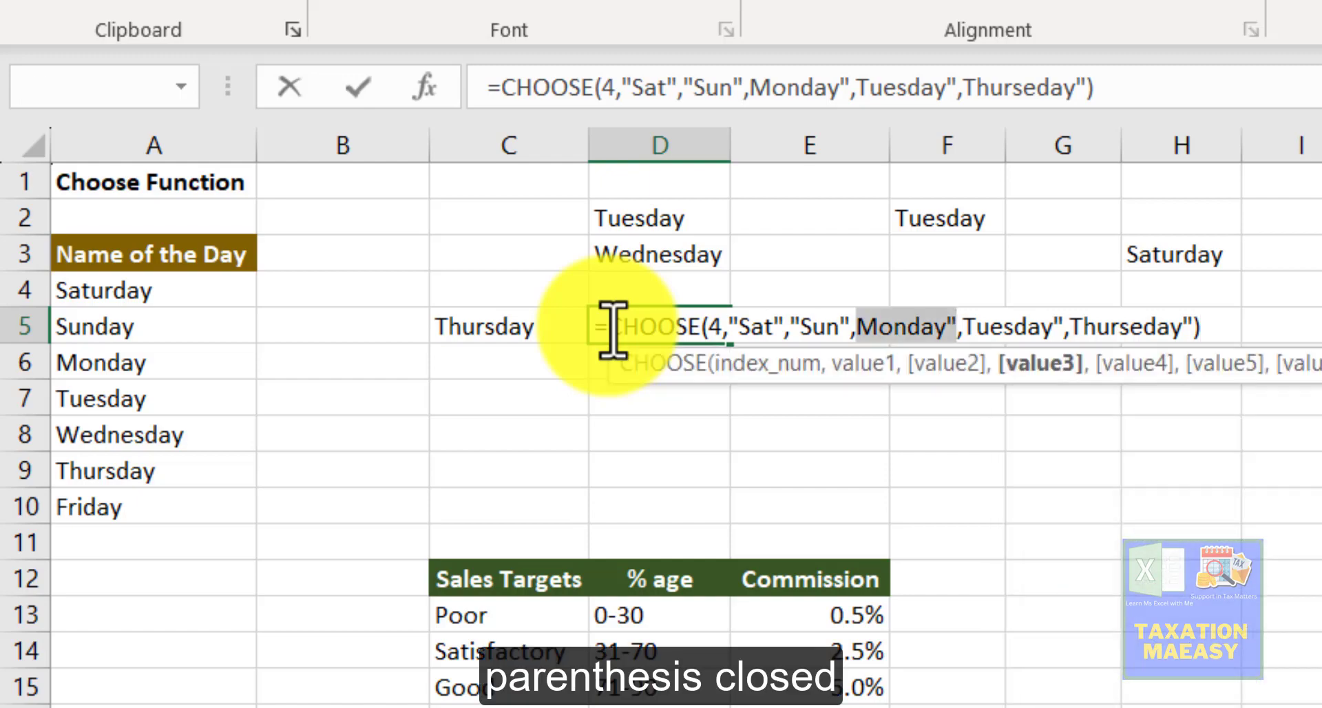
Step: Add the missing opening double quotes before Monday and Tuesday in the D5 formula and accept the suggested correction for Thurseday
key("Left")
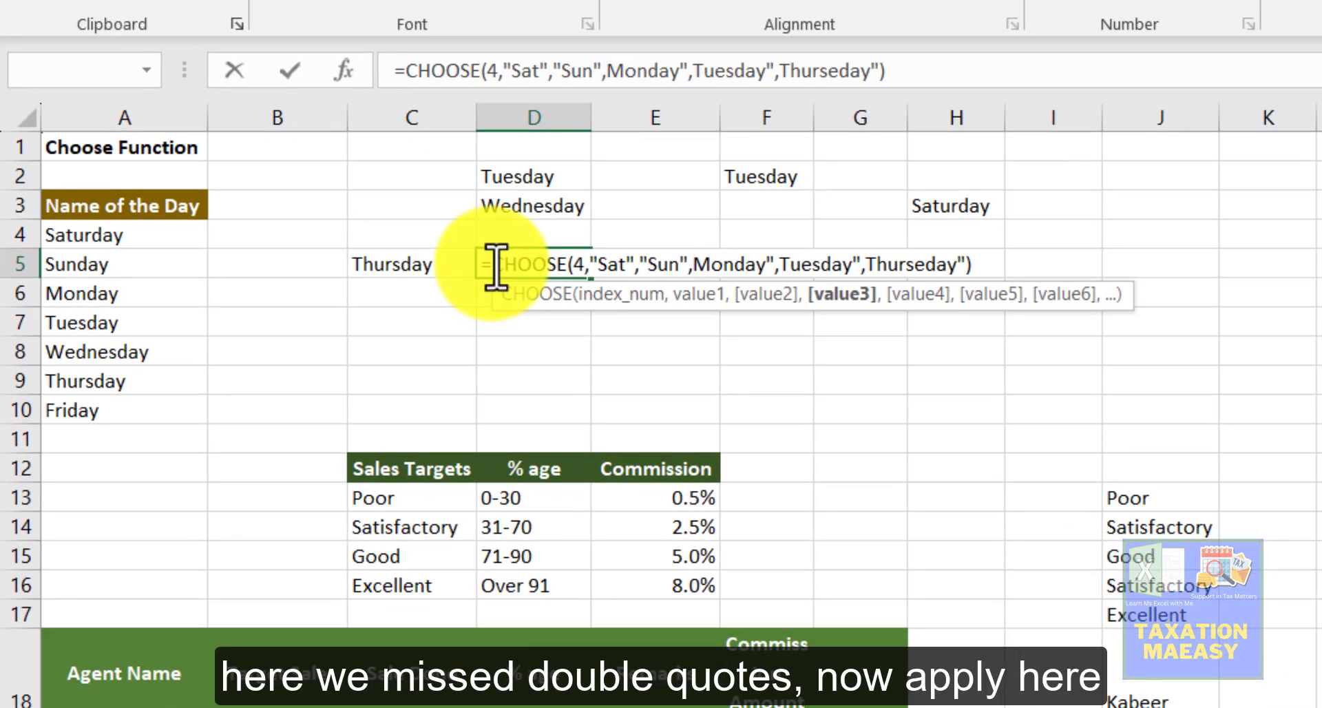
type("\"")
key("Return")
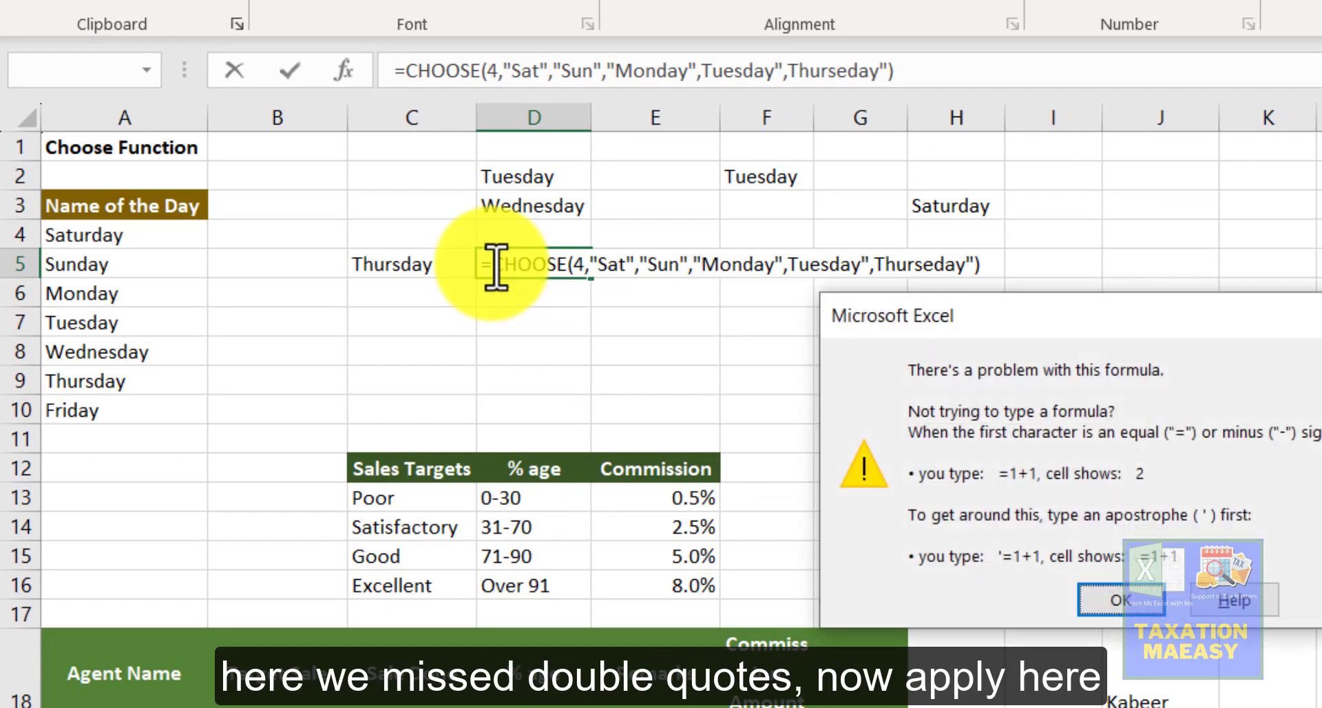
key("Return")
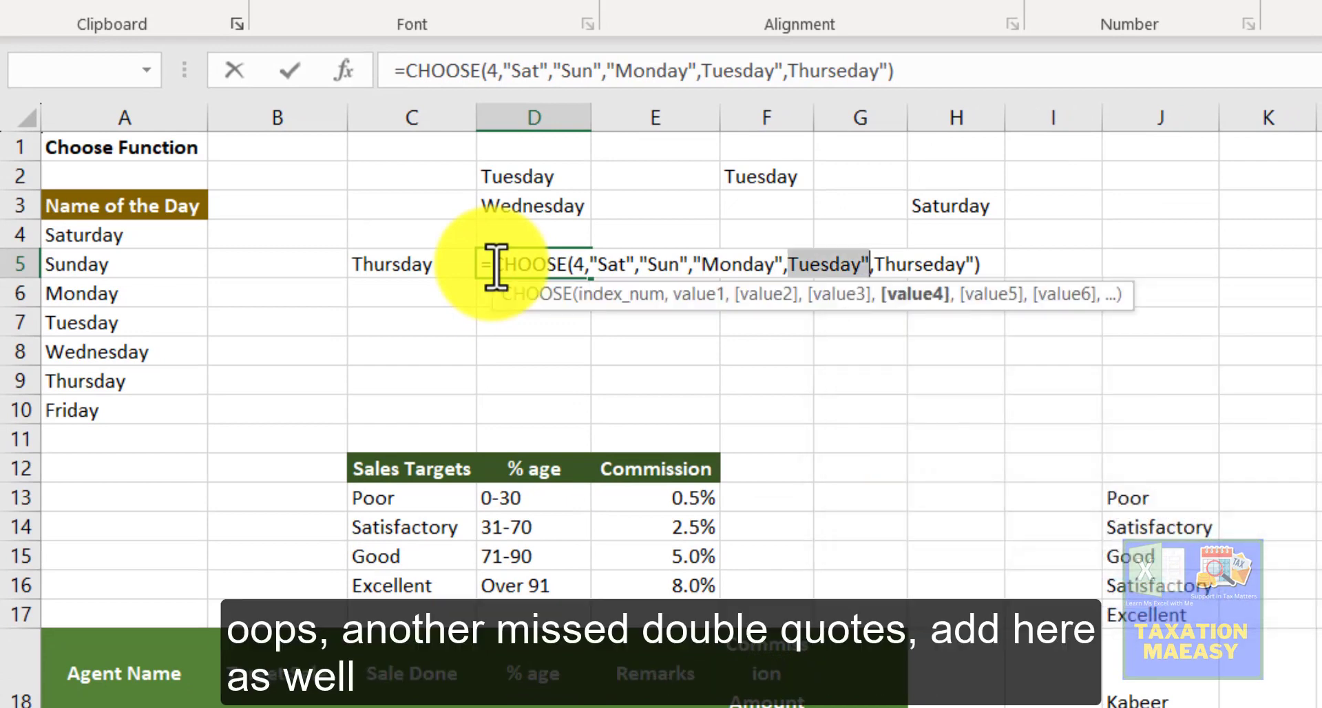
key("Left")
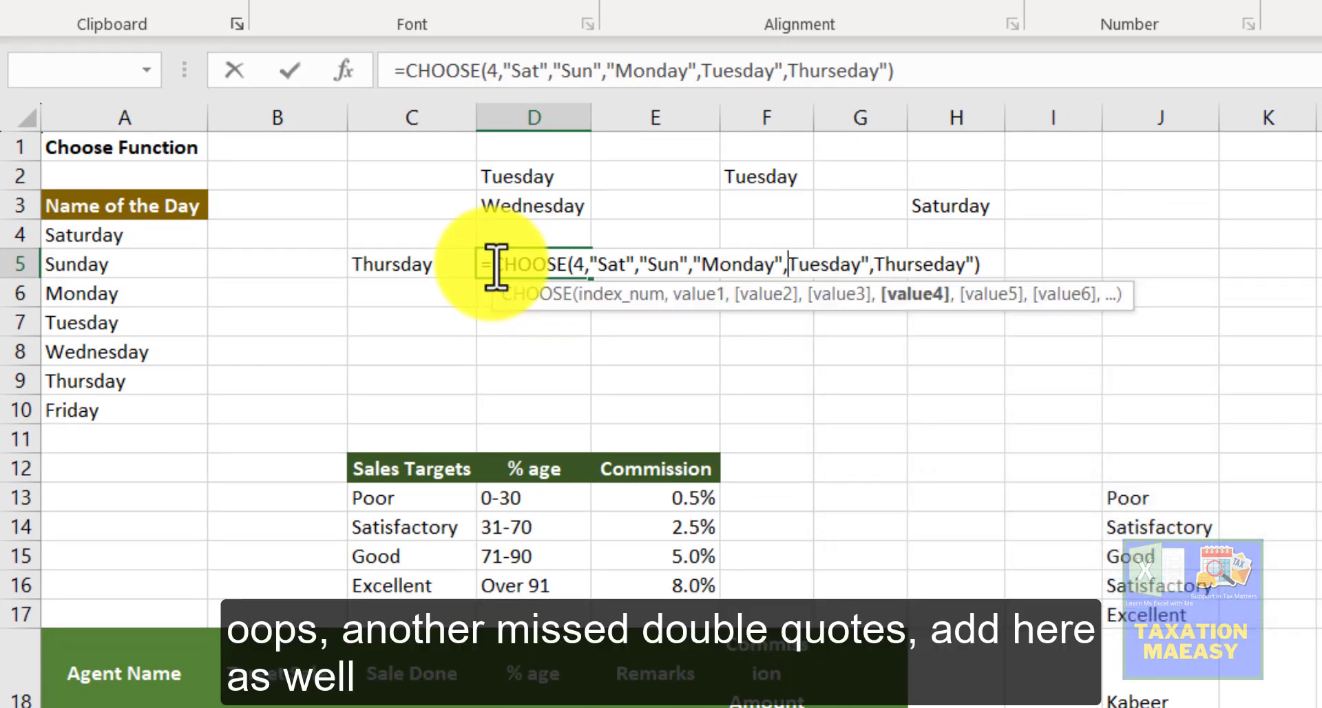
type("\"")
key("Return")
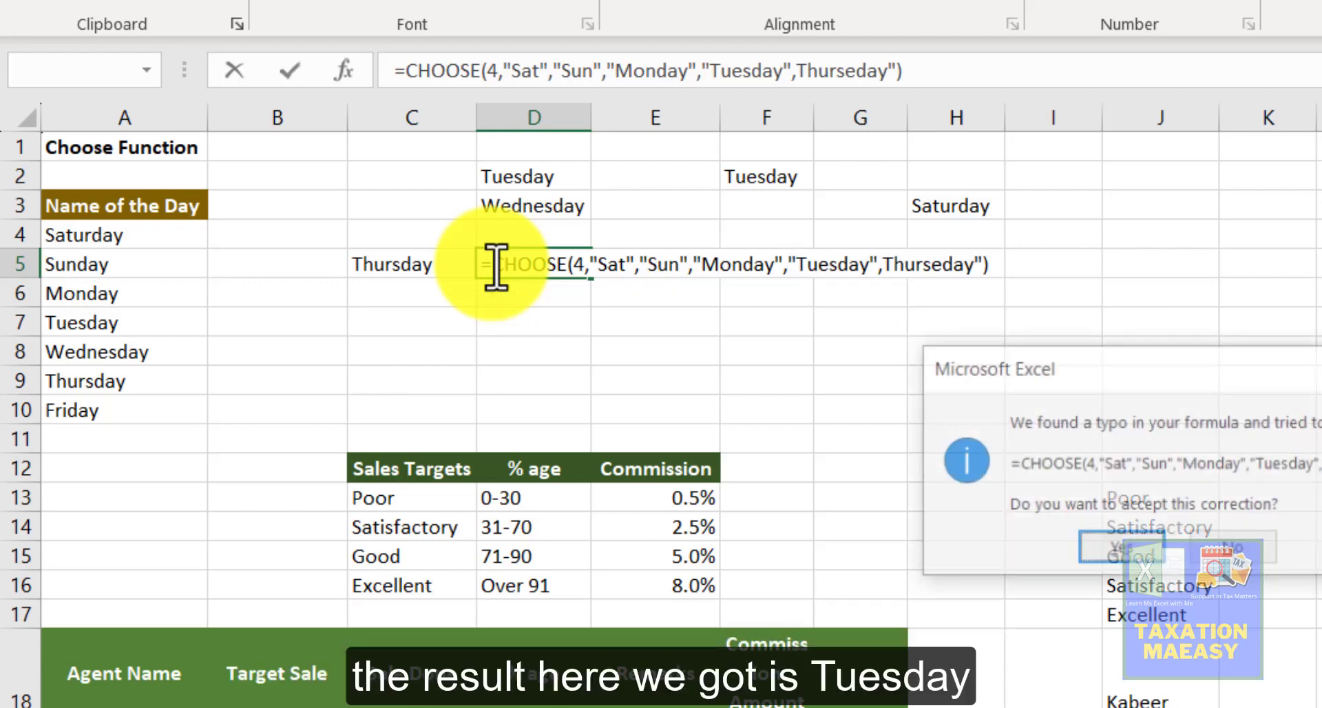
key("Return")
left_click(495, 265)
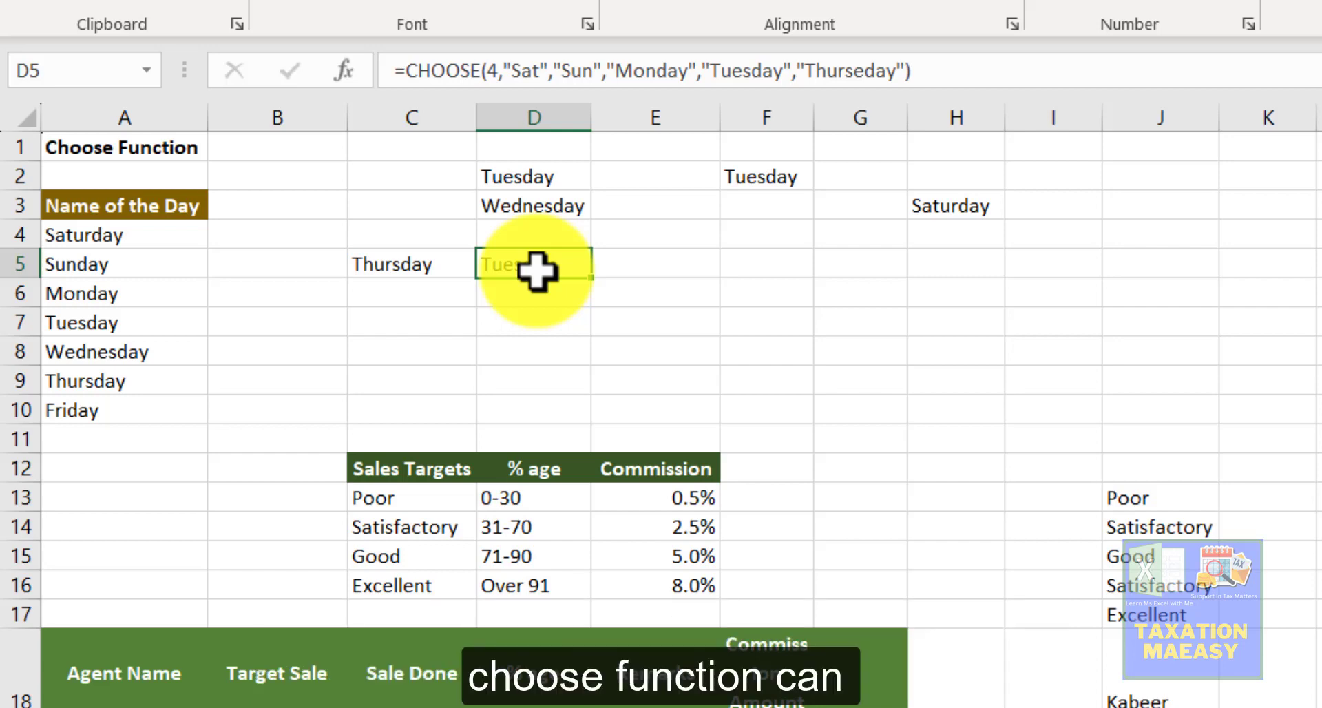
Step: Review the Sales Targets table, going down its rating levels from the header to the agent table below
key("Left")
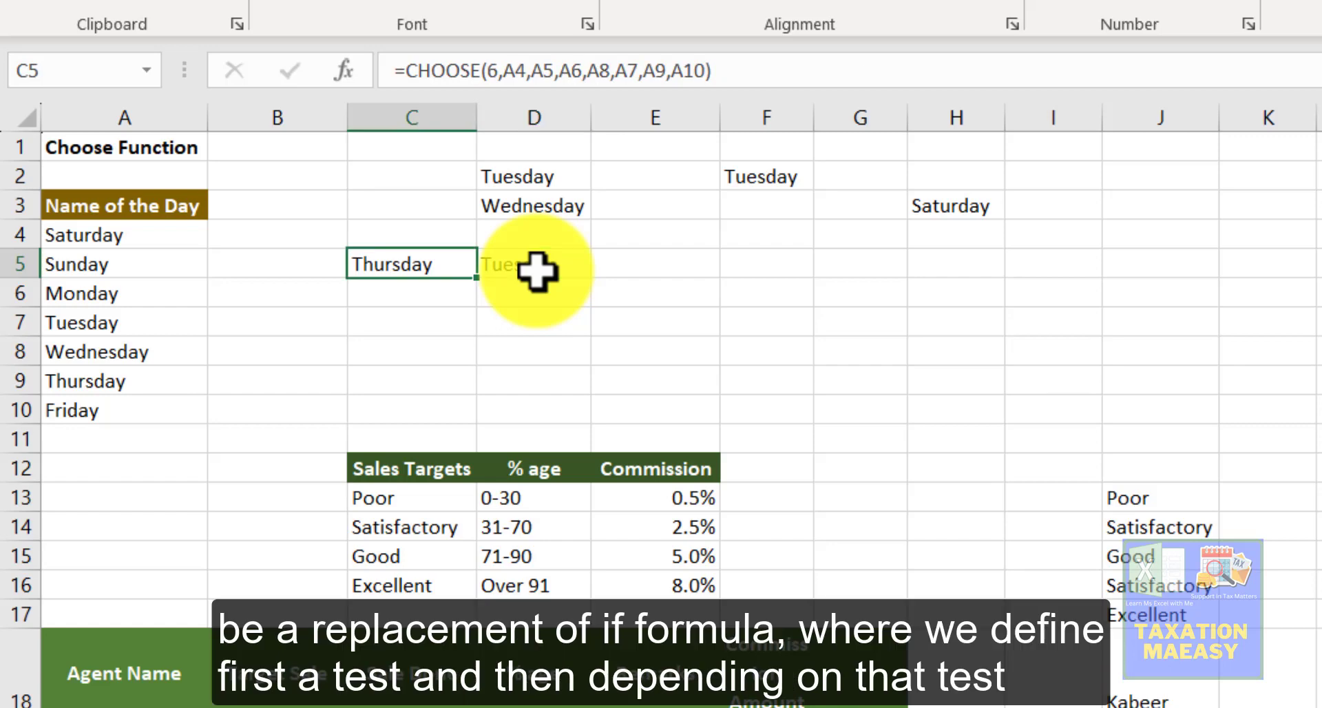
key("Down")
key("Down")
key("Down")
key("Down")
key("Down")
key("Down")
key("Down")
key("Down")
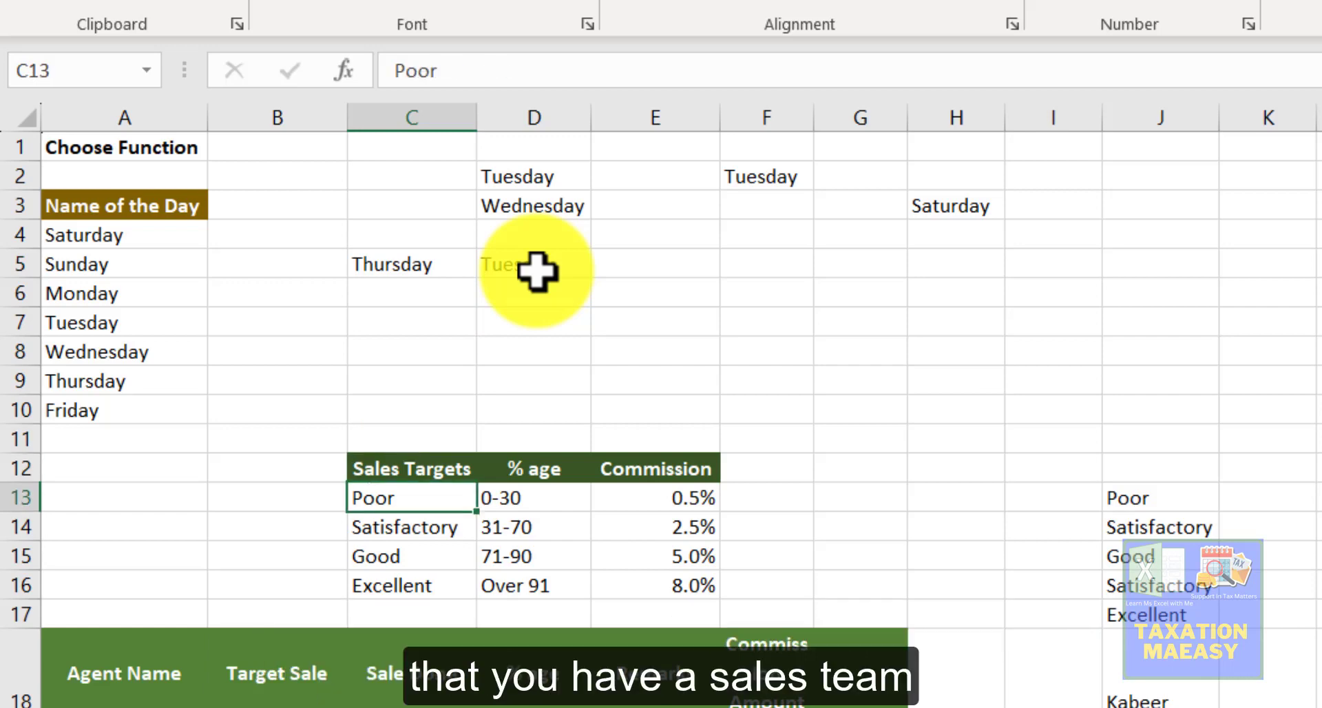
key("Up")
key("Down")
key("Down")
key("Down")
key("Down")
key("Down")
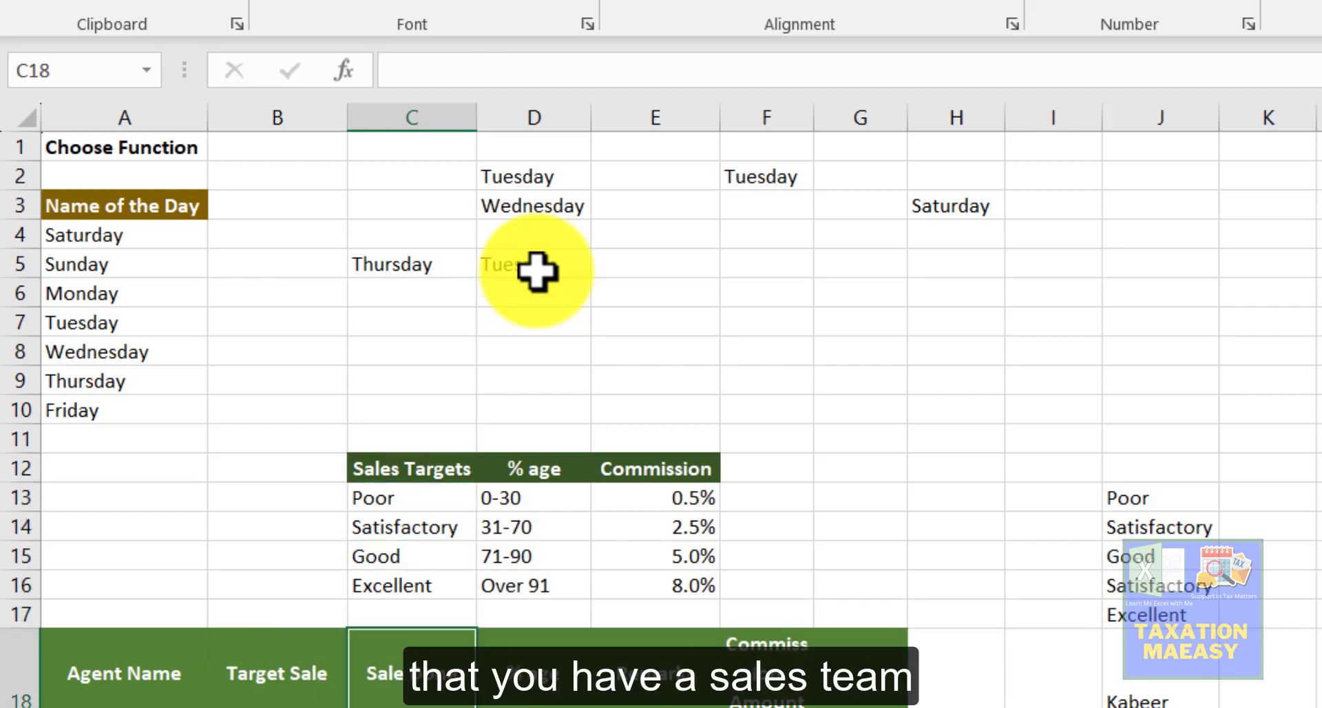
Step: Review the list of sales agents in the Agent Name column of the table starting at row 18
key("Down")
key("Down")
key("Left")
key("Left")
key("Up")
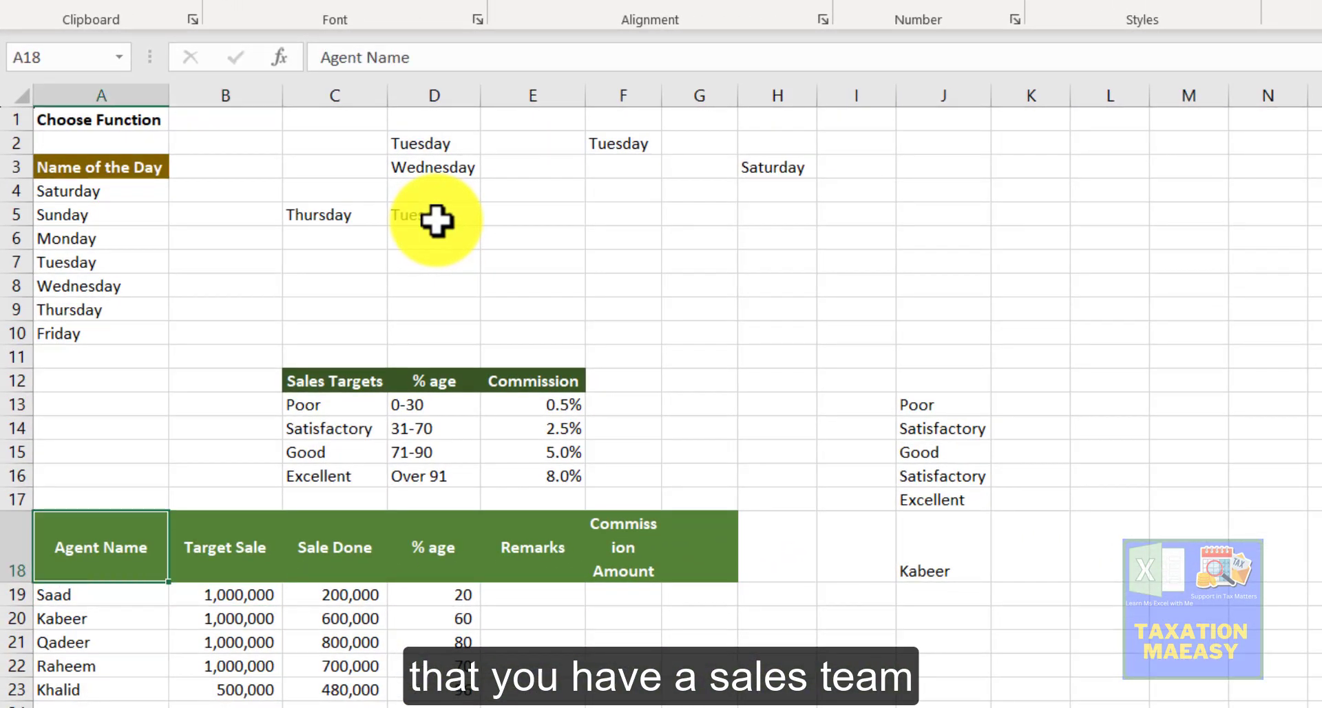
key("Down")
key("Down")
key("Down")
key("Down")
key("Down")
key("Up")
key("Up")
key("Up")
key("Up")
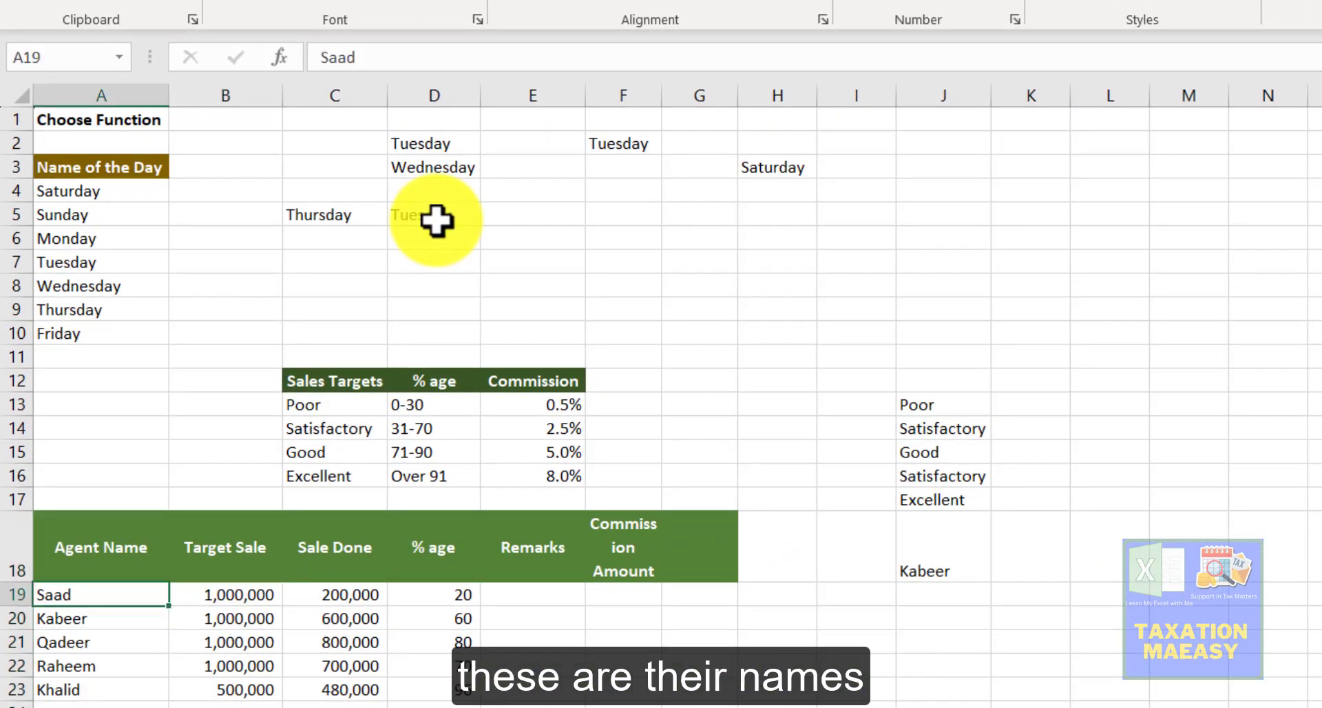
Step: Review the agents' Target Sale, Sale Done and % age columns in the sales table
key("Up")
key("Right")
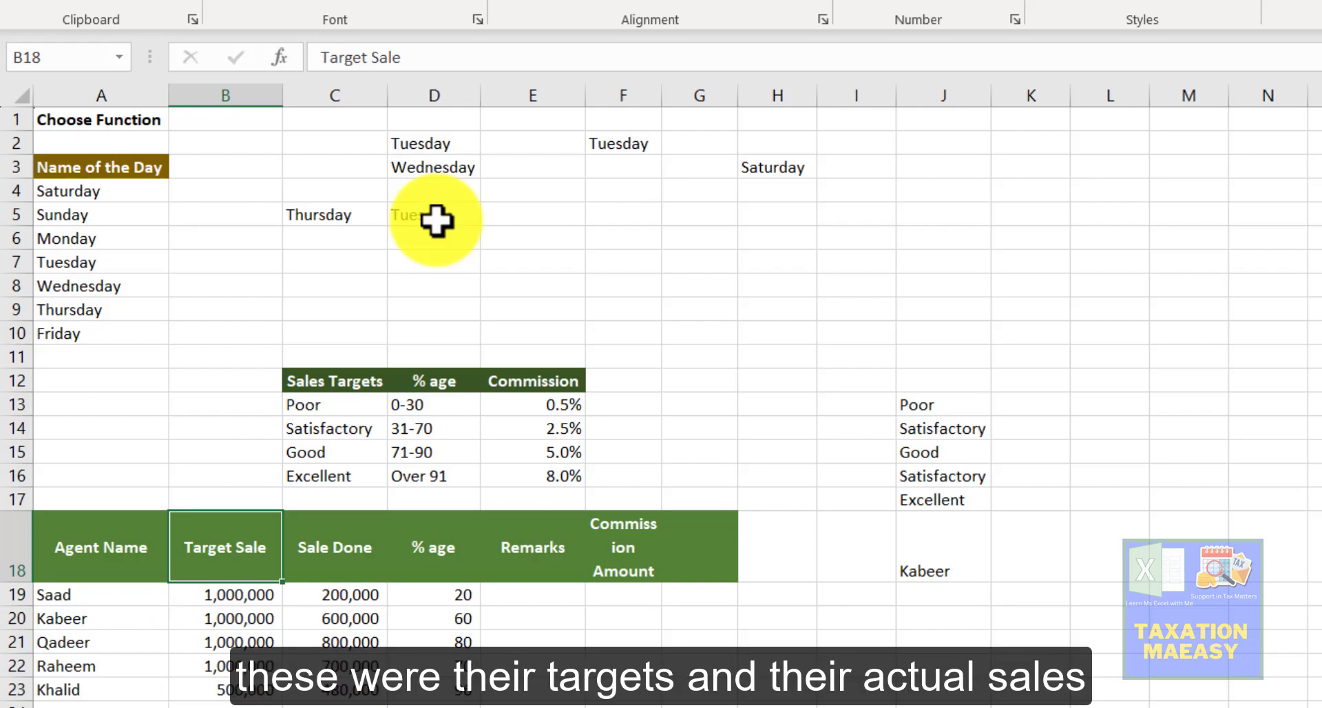
key("Down")
key("Right")
key("Up")
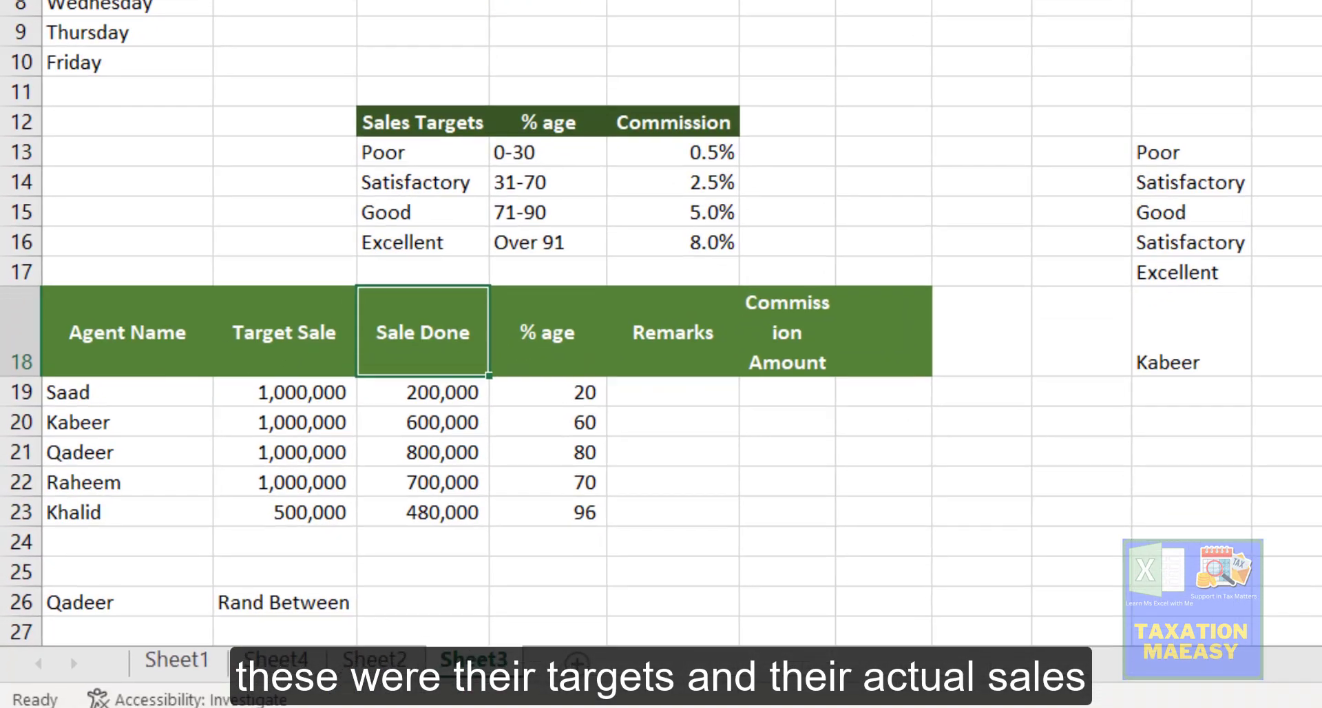
key("Down")
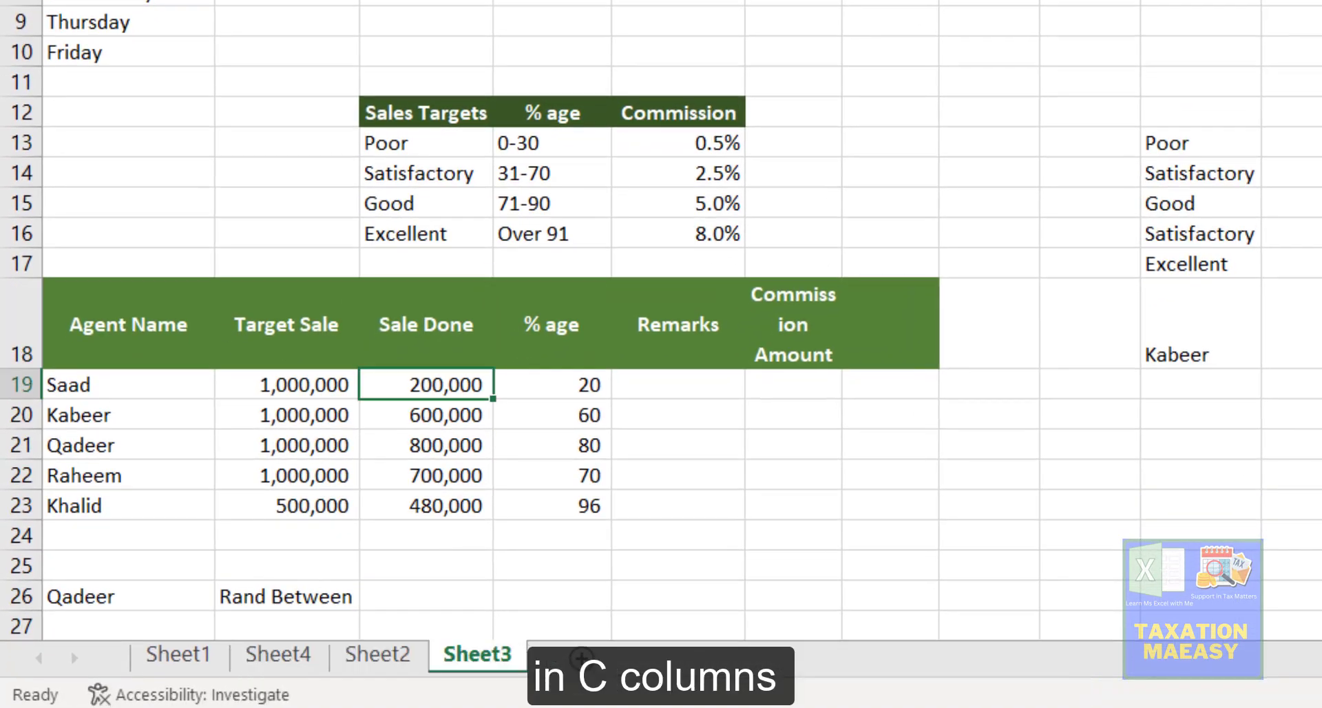
key("Down")
key("Right")
key("Up")
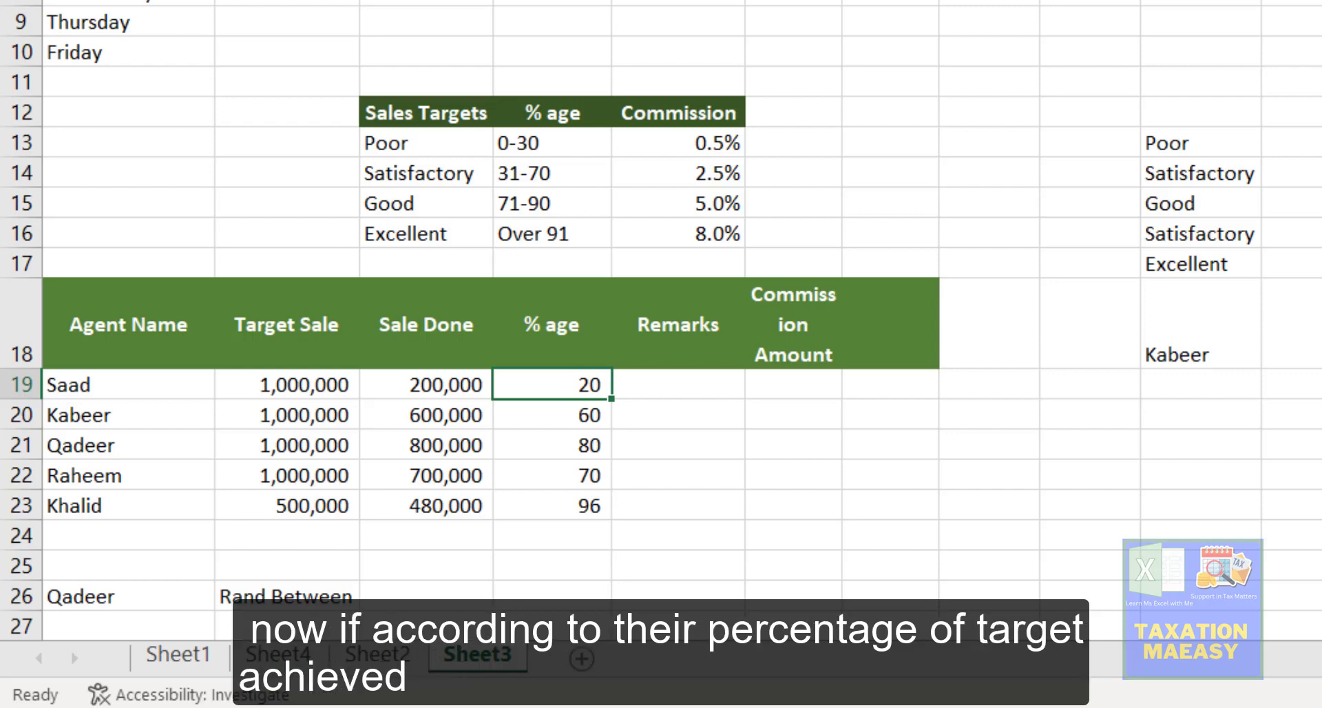
Step: Review the agents' target completion percentages in the % age column of the sales table
key("Up")
key("Up")
key("Up")
key("Up")
key("Up")
key("Up")
key("Down")
key("Down")
key("Down")
key("Down")
key("Down")
key("Down")
key("Down")
key("Up")
key("Up")
key("Up")
key("Up")
key("Up")
key("Up")
key("Up")
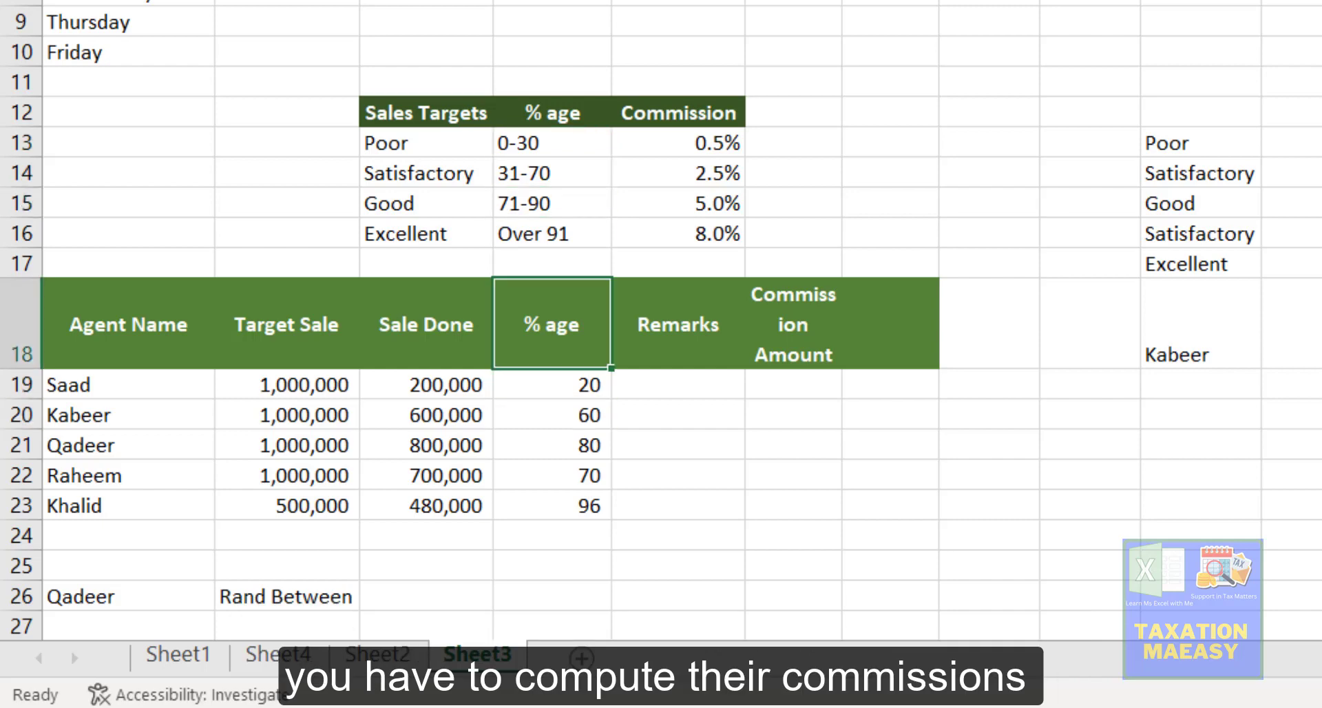
Step: Review the Poor and Satisfactory percentage ranges and their commission rates in the Sales Targets table
key("Right")
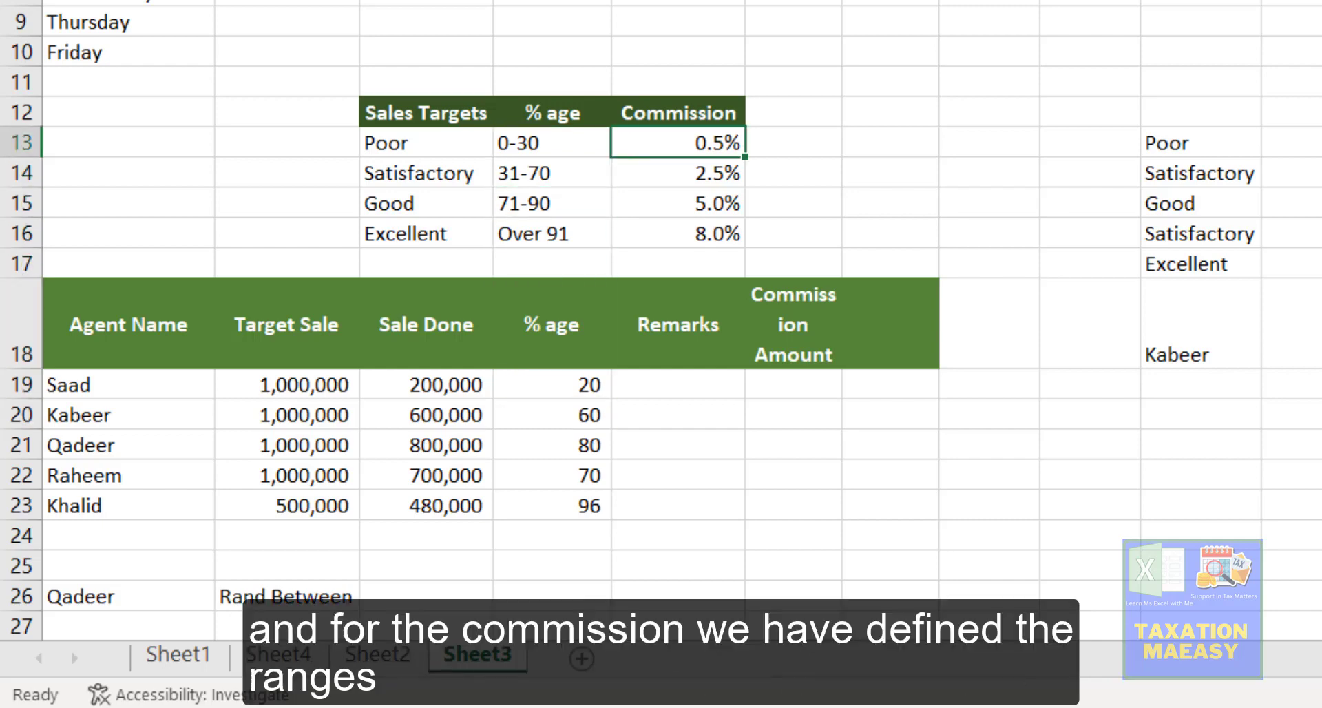
key("Left")
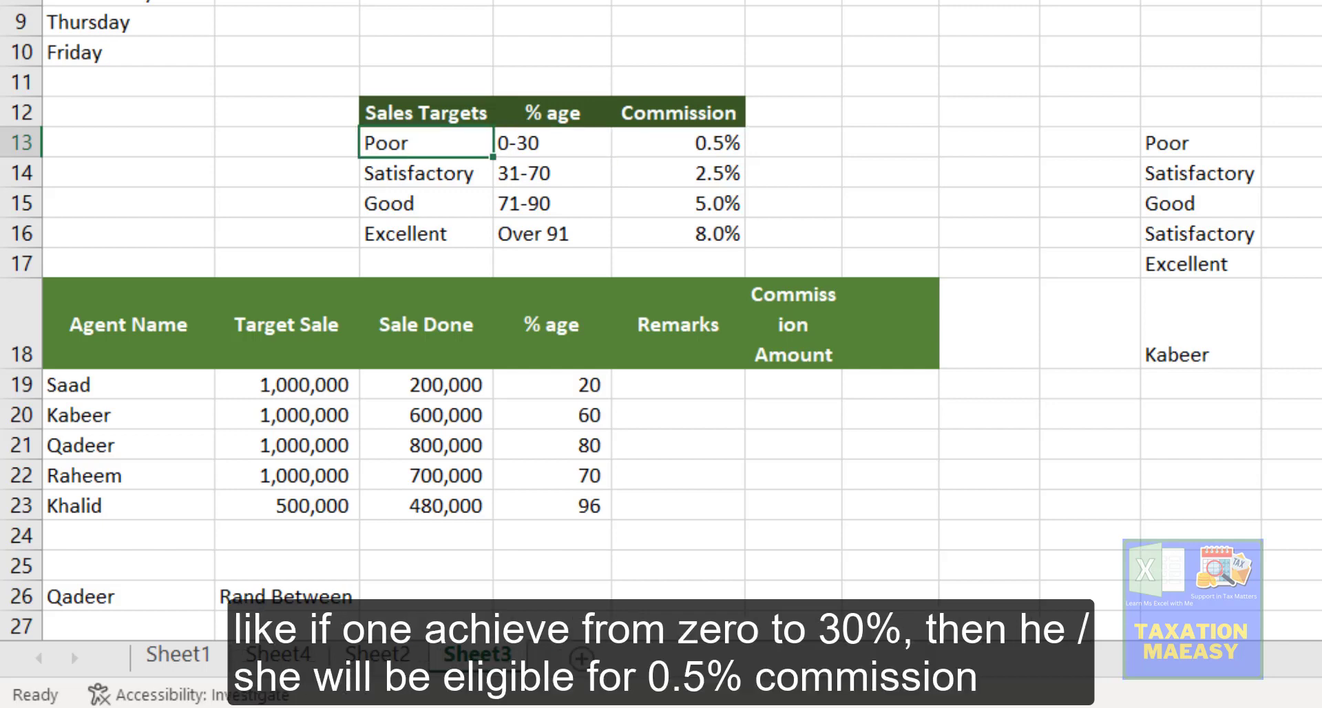
key("Right")
key("Left")
key("Down")
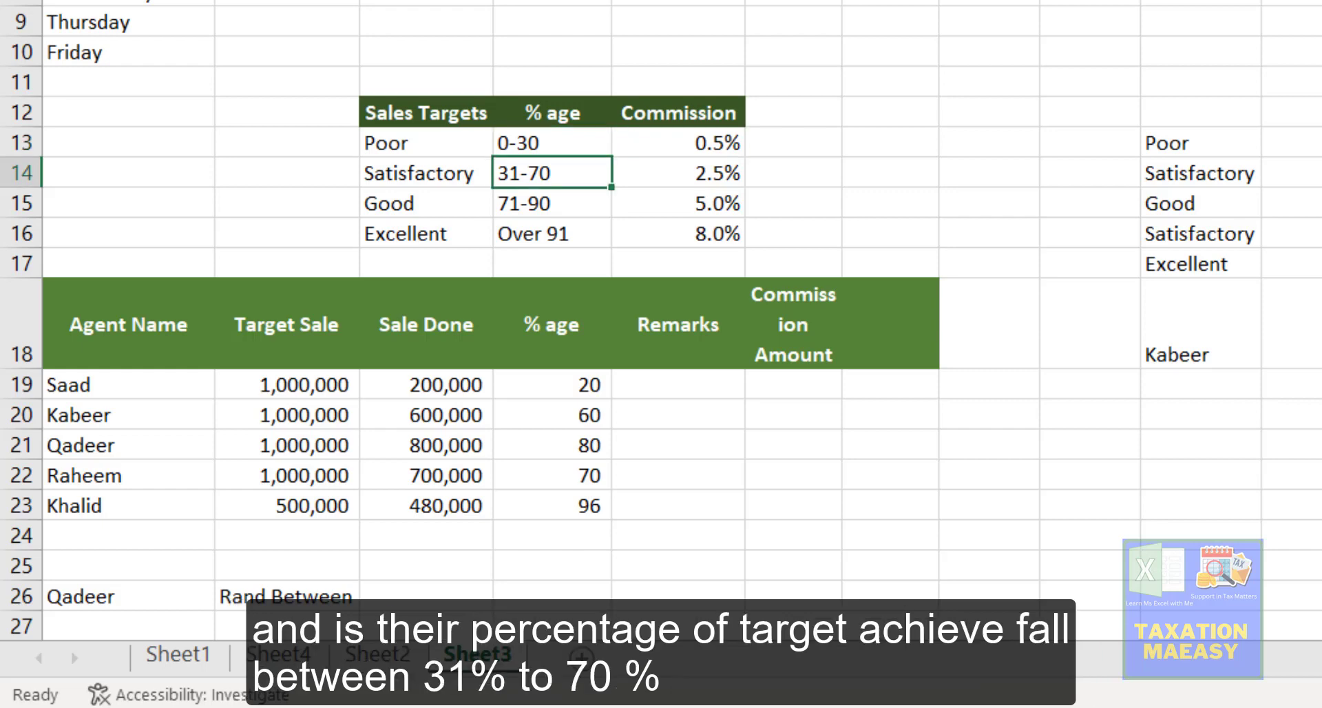
key("Right")
key("Left")
key("Down")
key("Down")
key("Down")
key("Down")
key("Down")
key("Down")
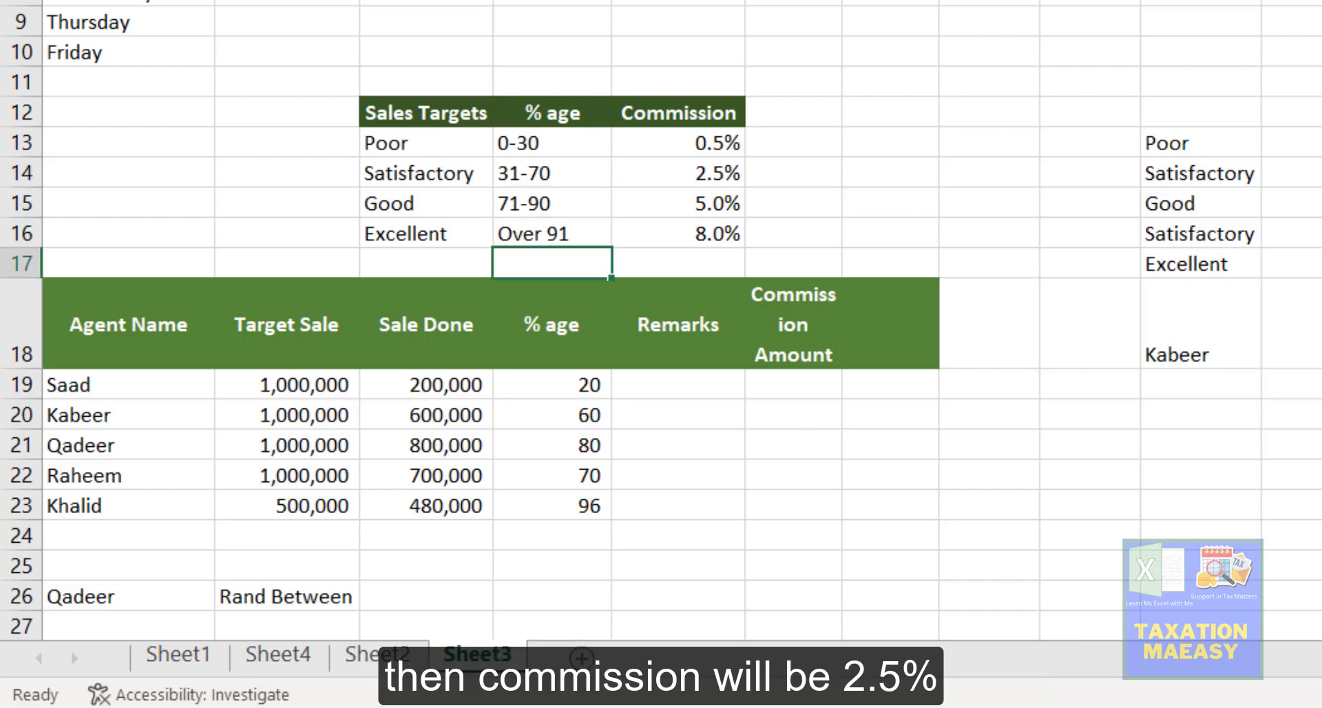
Step: Review the Good and Excellent percentage ranges and their commission rates in the Sales Targets table
key("Down")
key("Up")
key("Up")
key("Up")
key("Up")
key("Up")
key("Up")
key("Up")
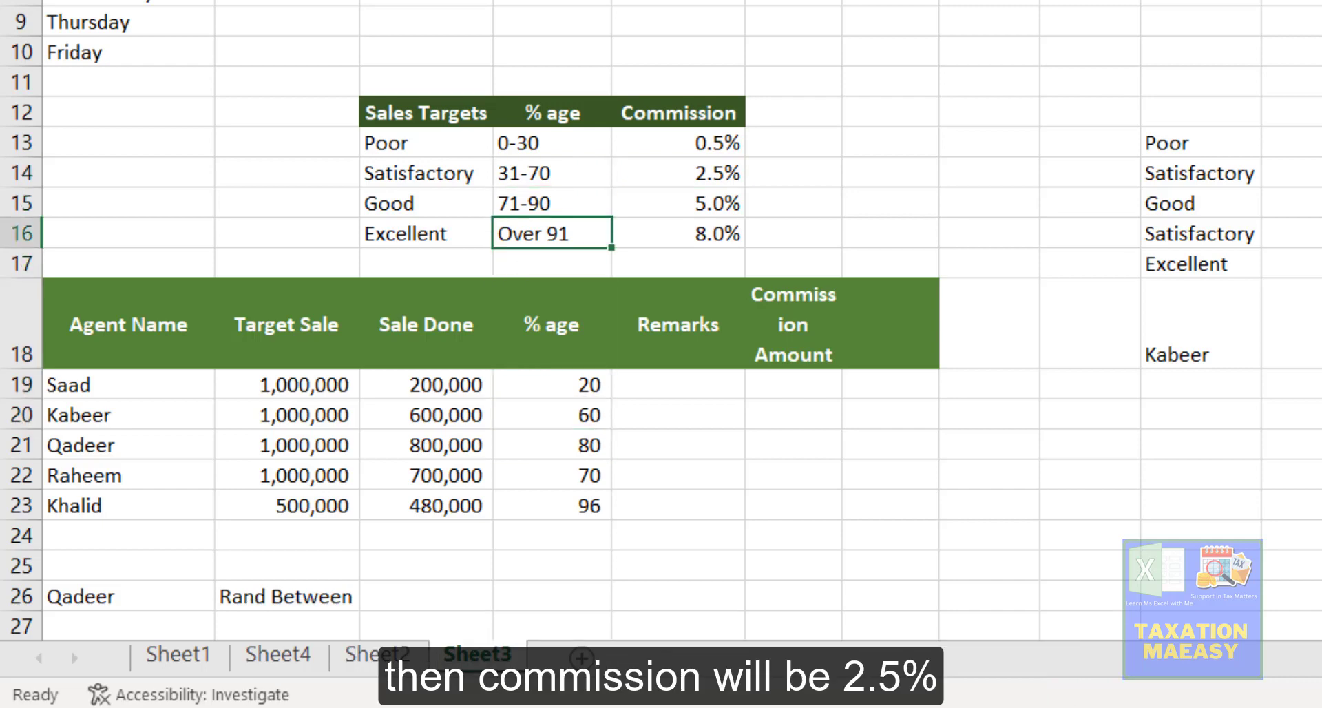
key("Right")
key("Left")
key("Down")
key("Right")
key("Left")
key("Down")
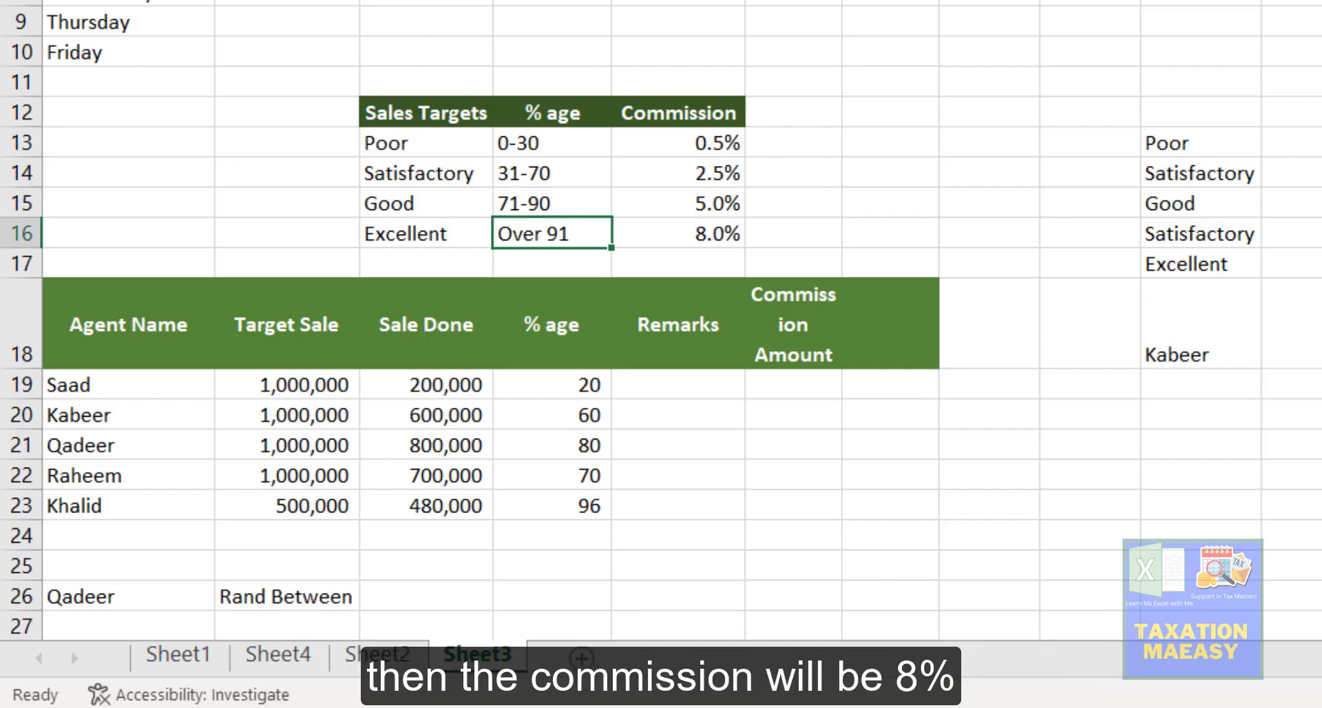
Step: Start a CHOOSE formula in cell E19, the first agent's Remarks cell
key("Right")
key("Down")
key("Down")
key("Down")
key("Down")
key("Up")
key("Up")
key("Up")
key("Down")
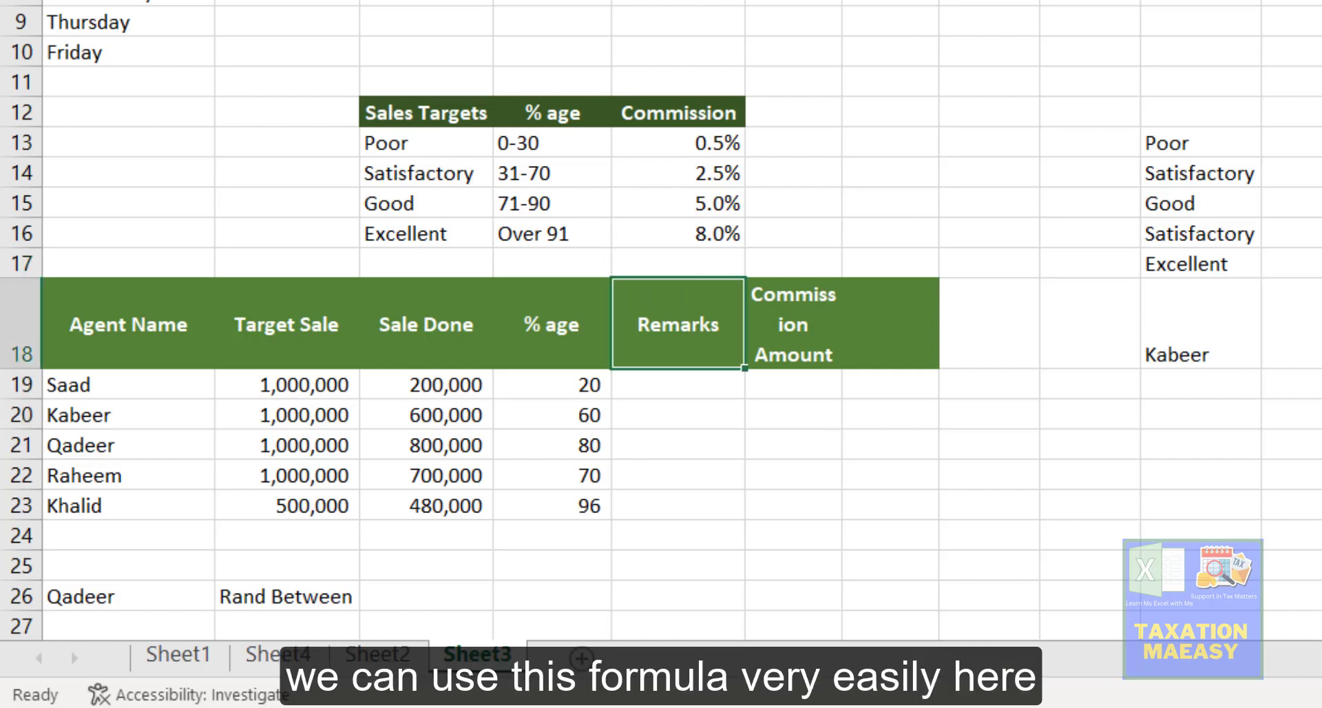
key("Down")
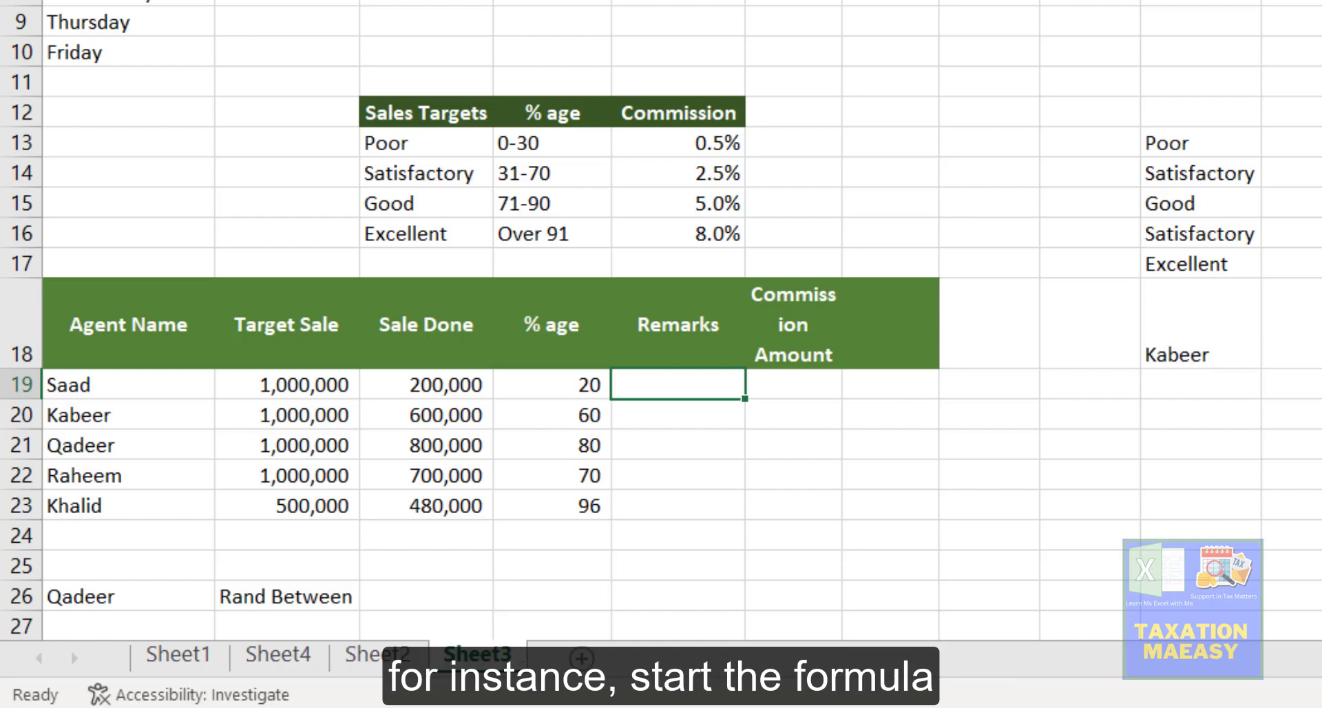
type("=choose")
key("Tab")
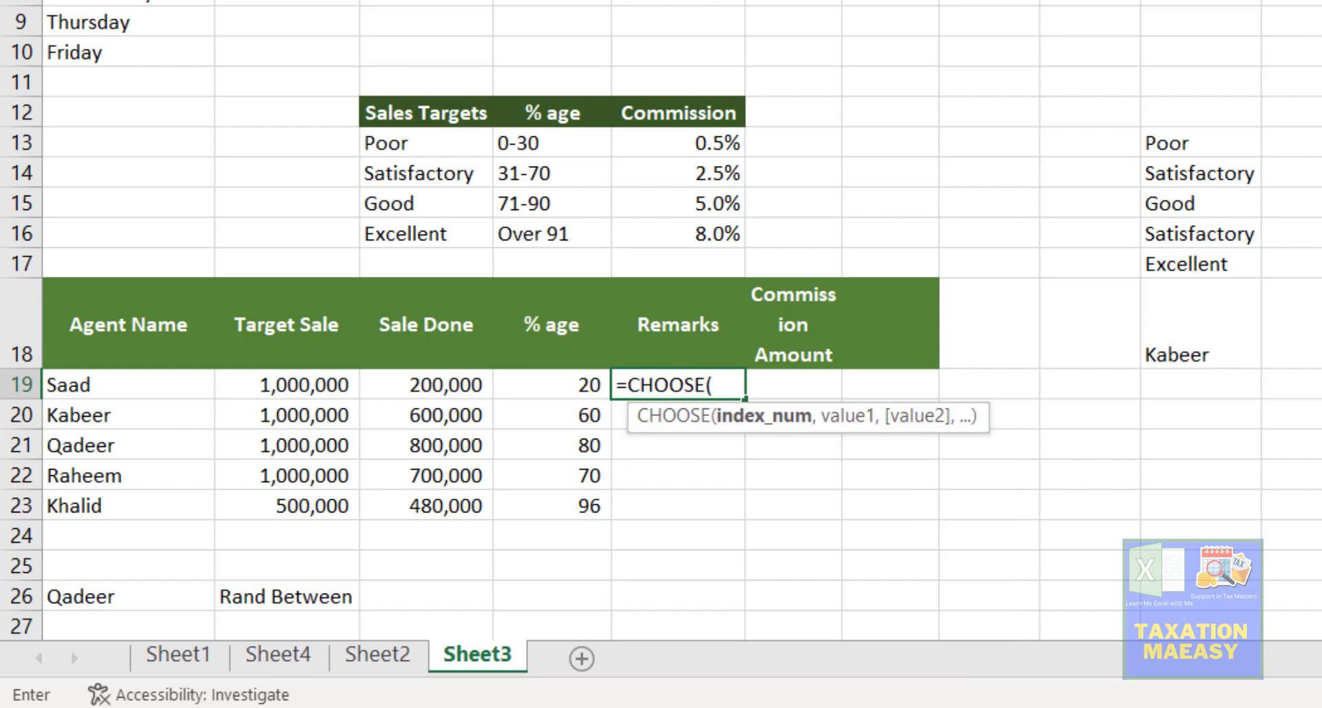
key("ctrl+a")
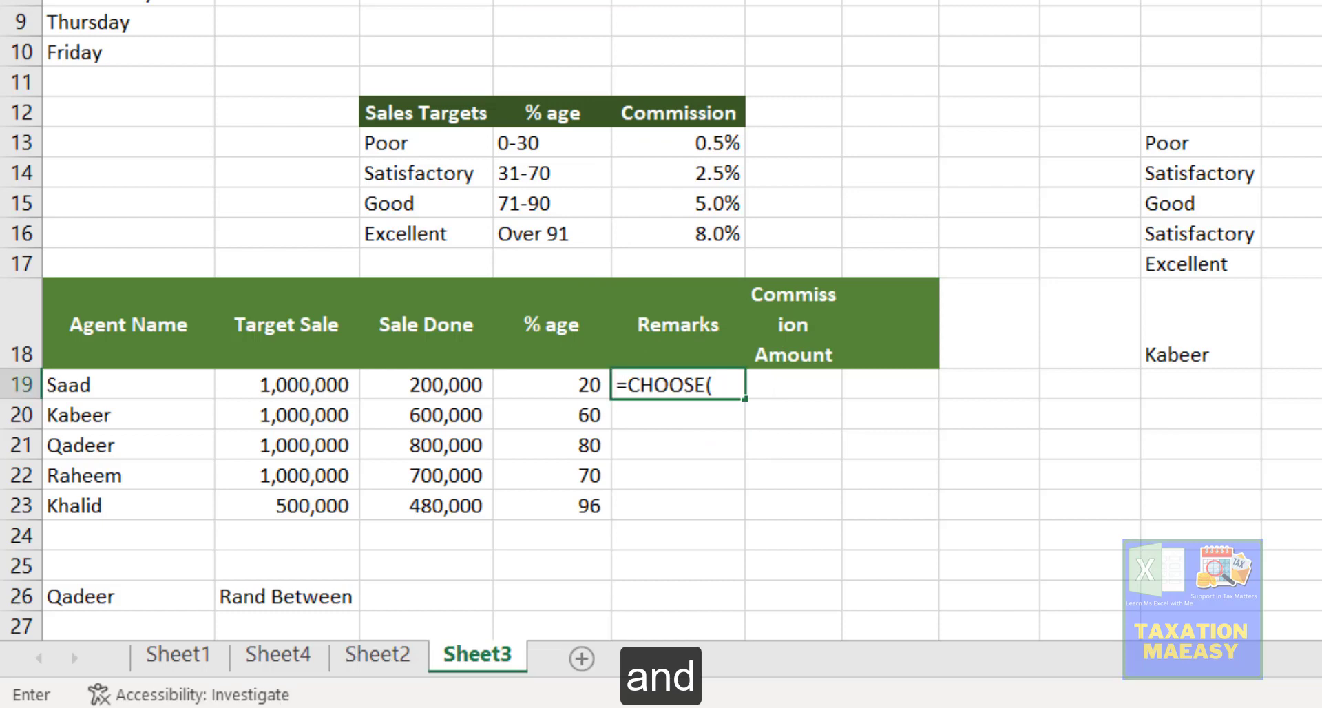
Step: Enter (D19>=0) as the first condition of the CHOOSE index number in E19
type("(")
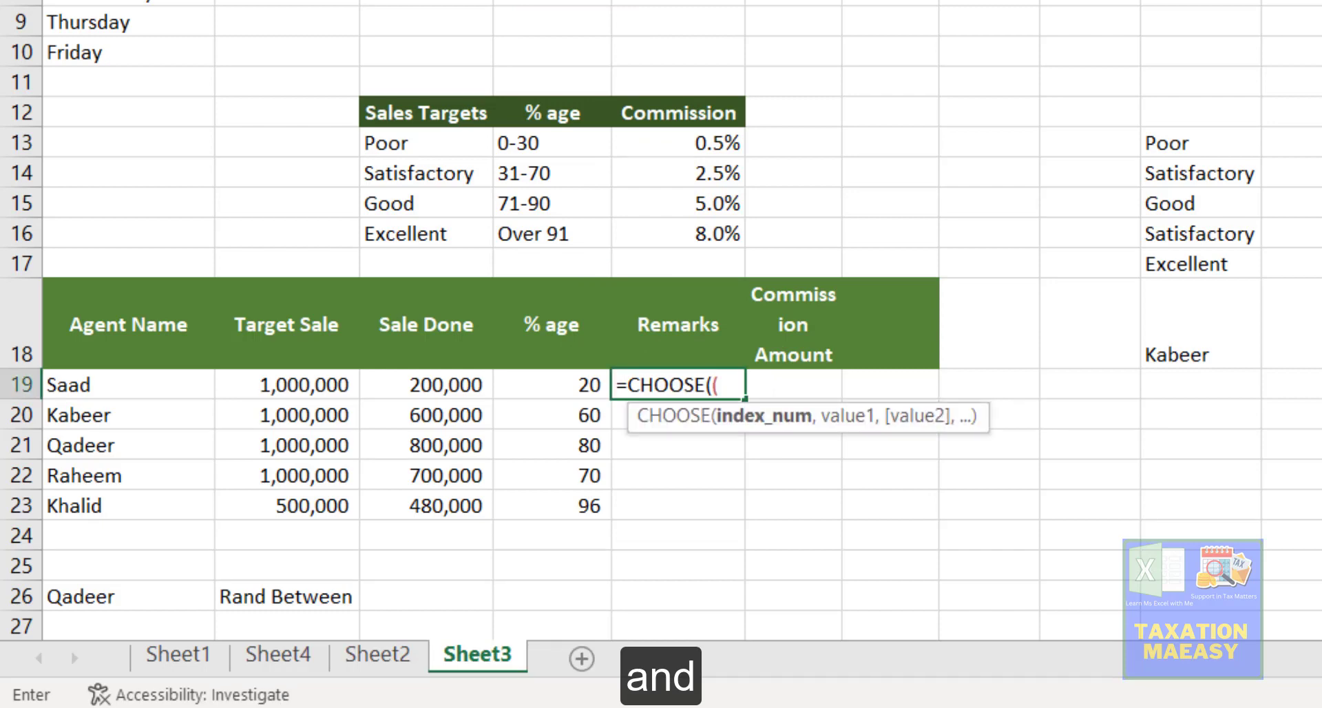
left_click(561, 391)
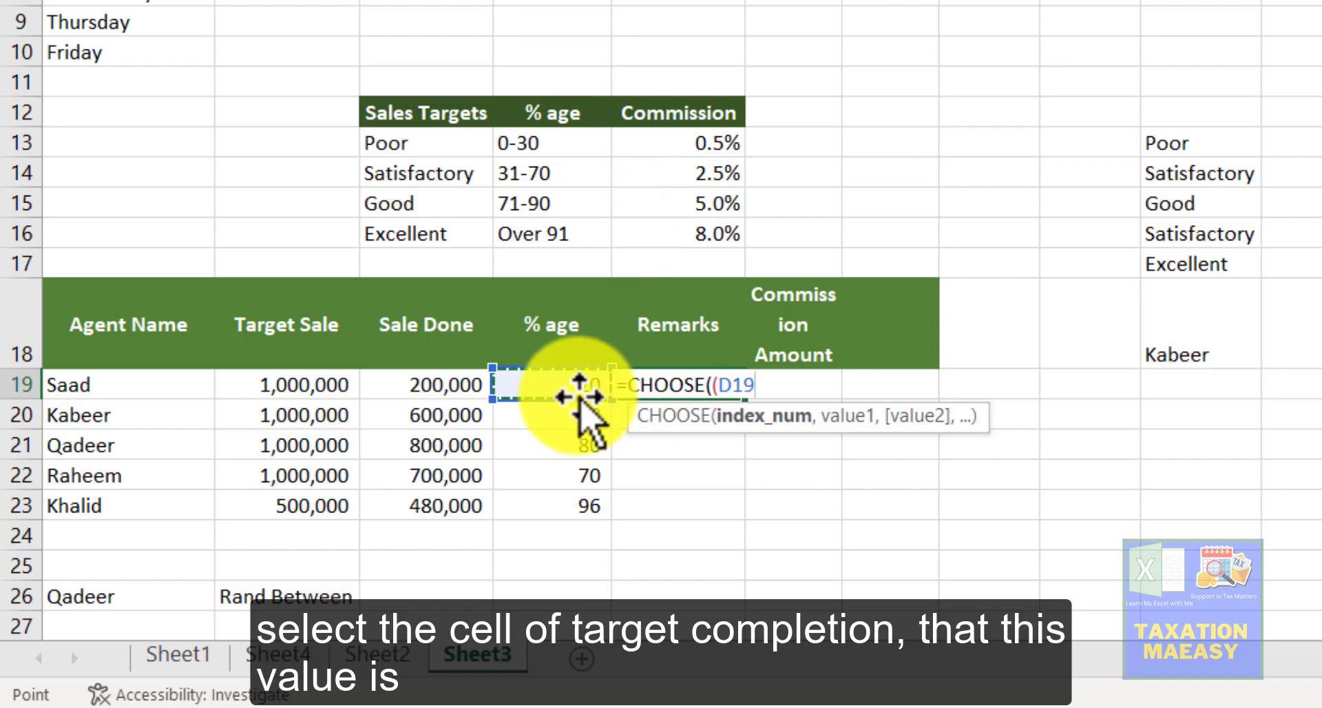
type("?")
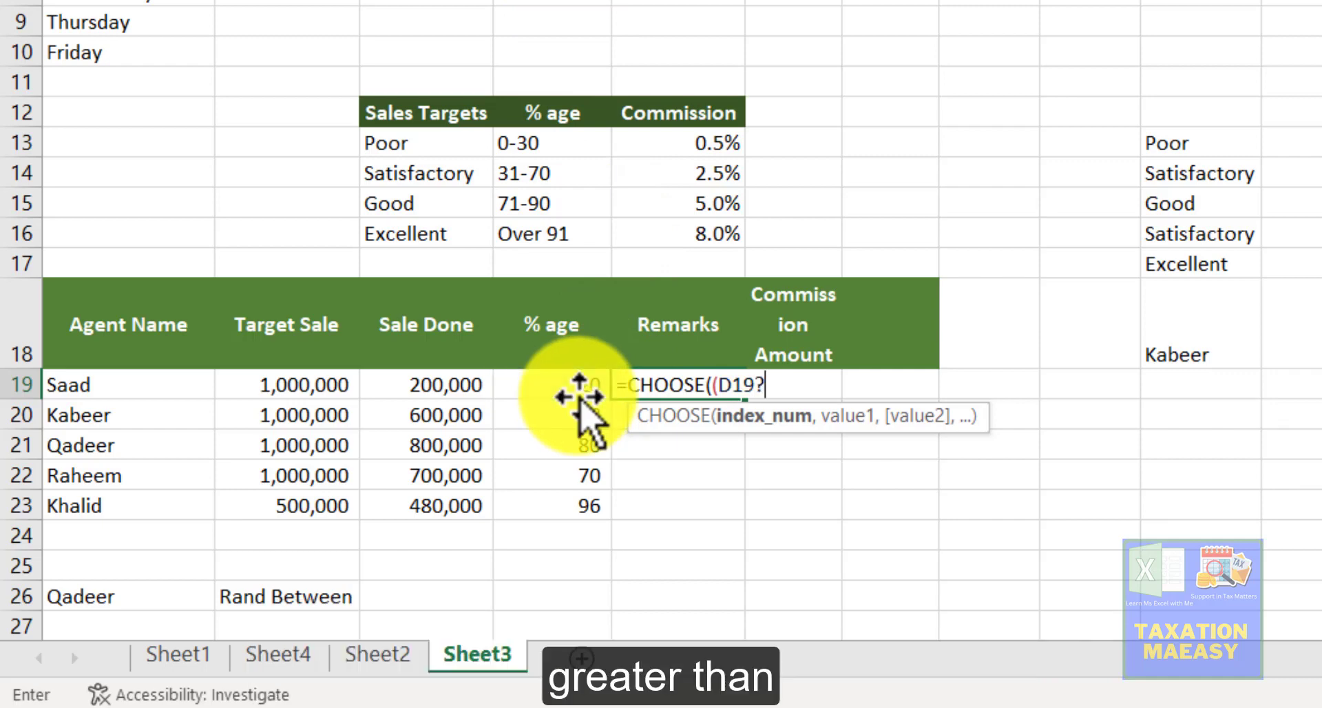
key("BackSpace")
type(">")
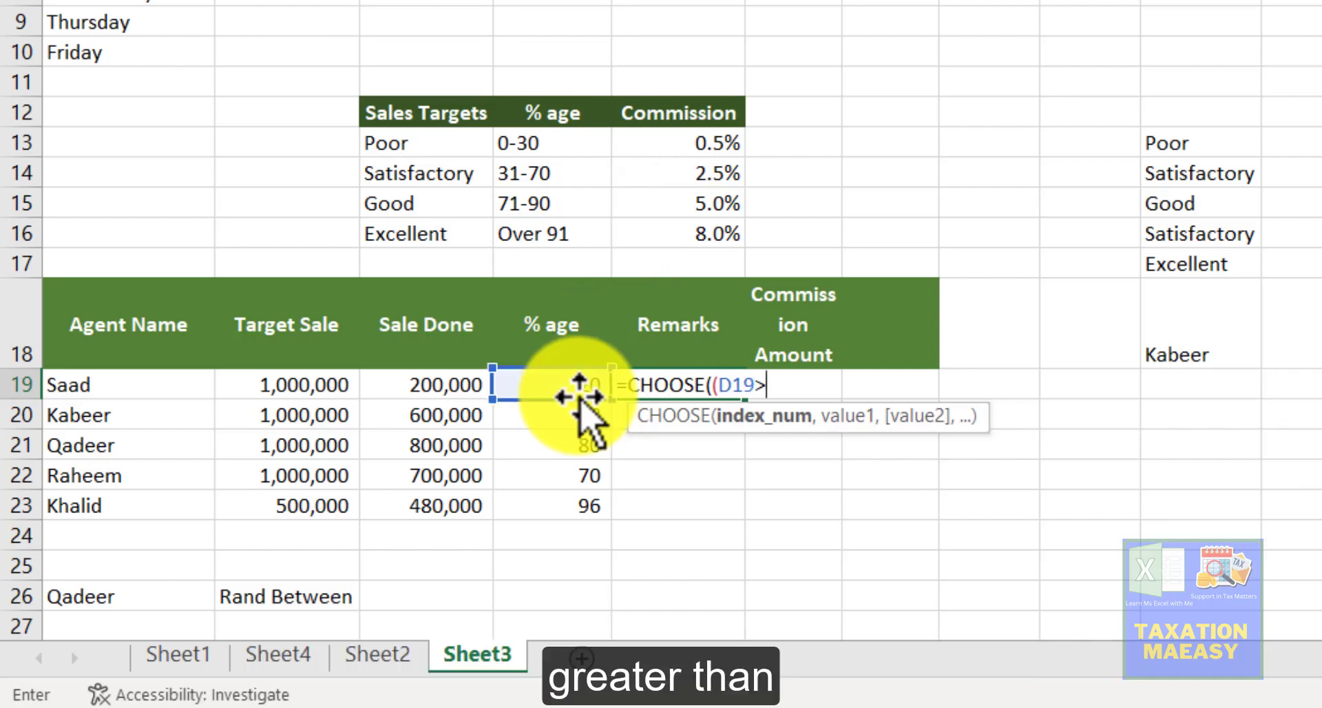
type("=,")
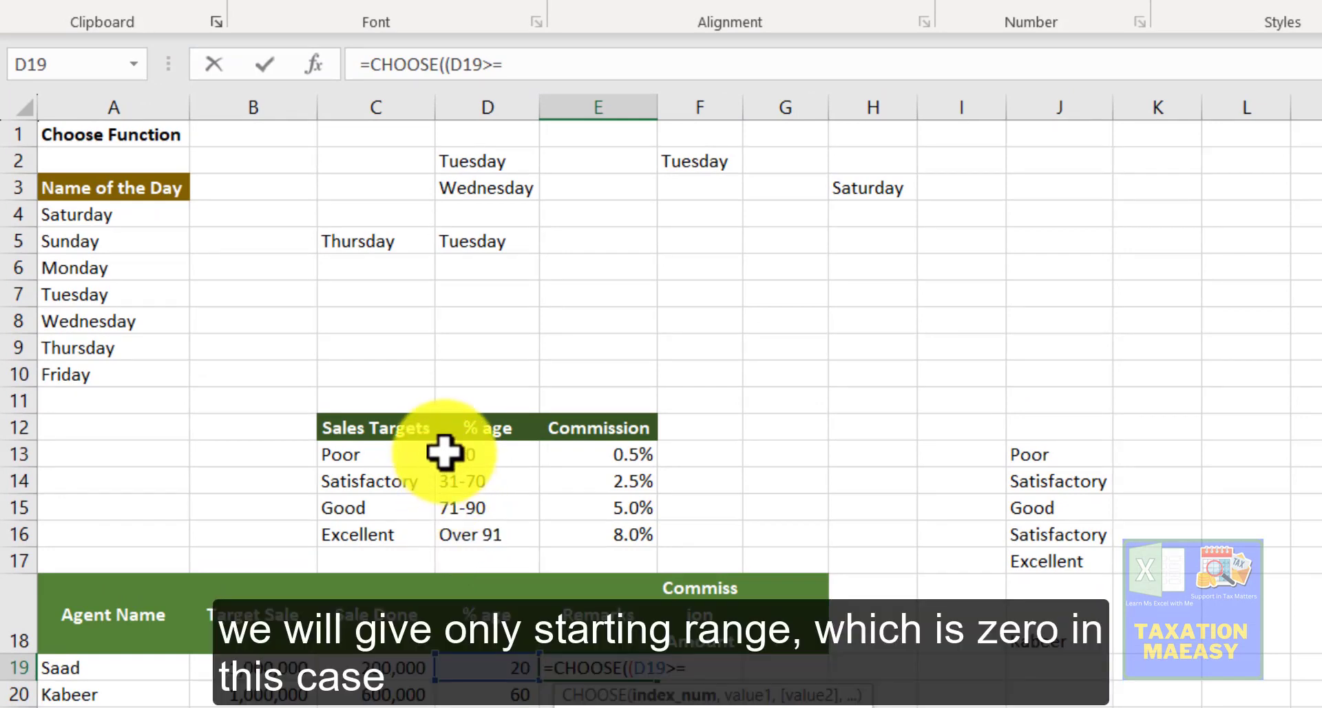
key("BackSpace")
type("0")
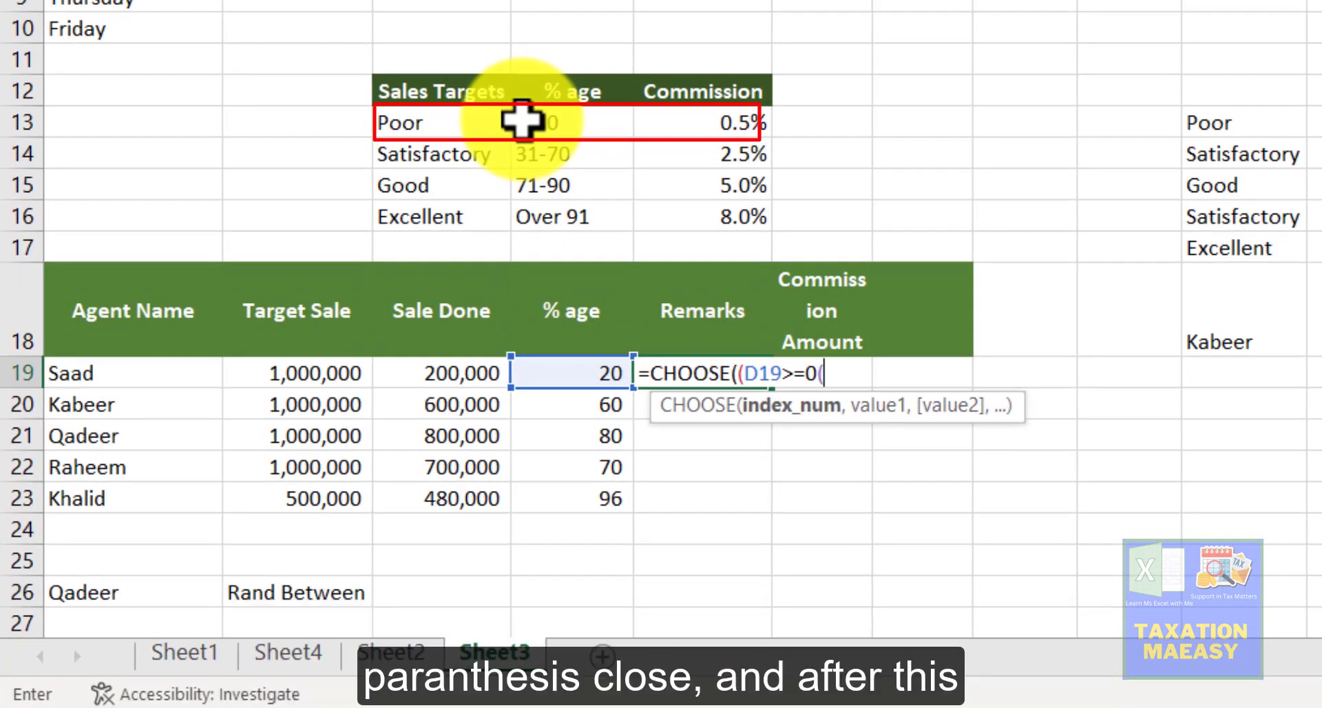
type(")")
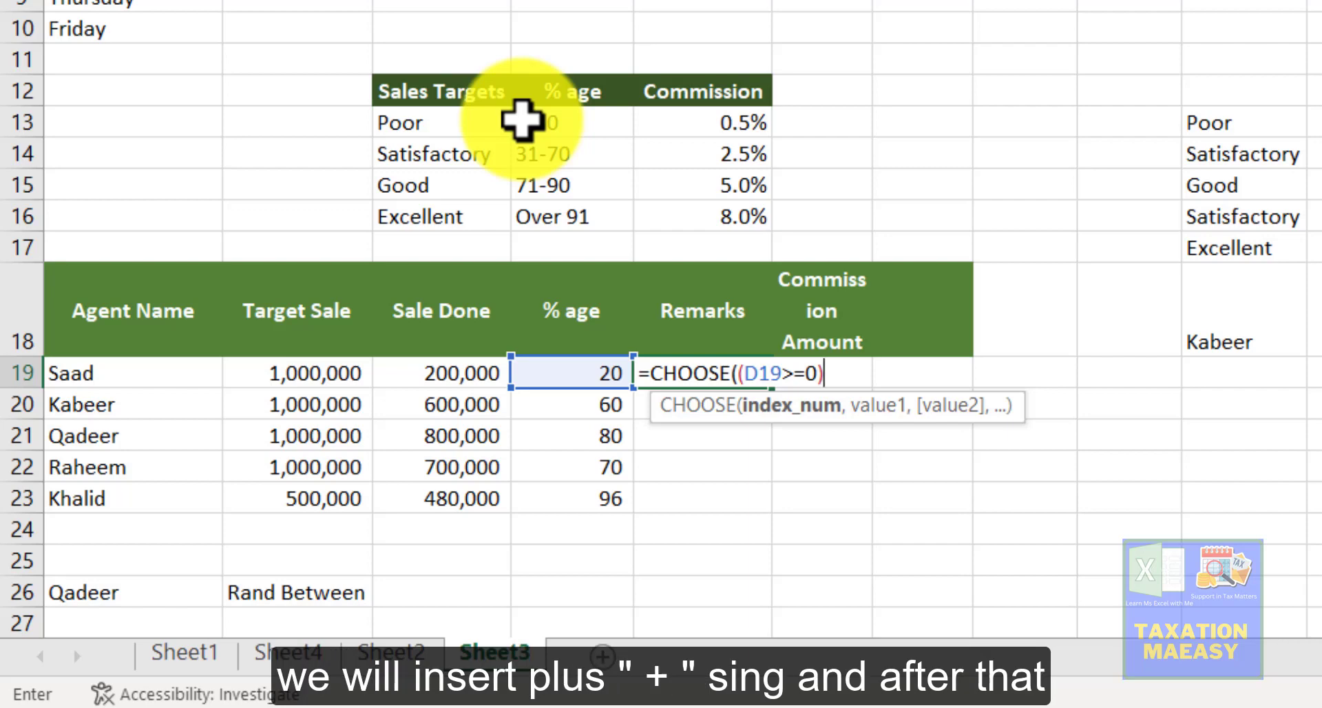
Step: Add the conditions (D19>=31), (D19>=71) and (D19>=91) to the index number, joined with plus signs, and complete that argument
type("+")
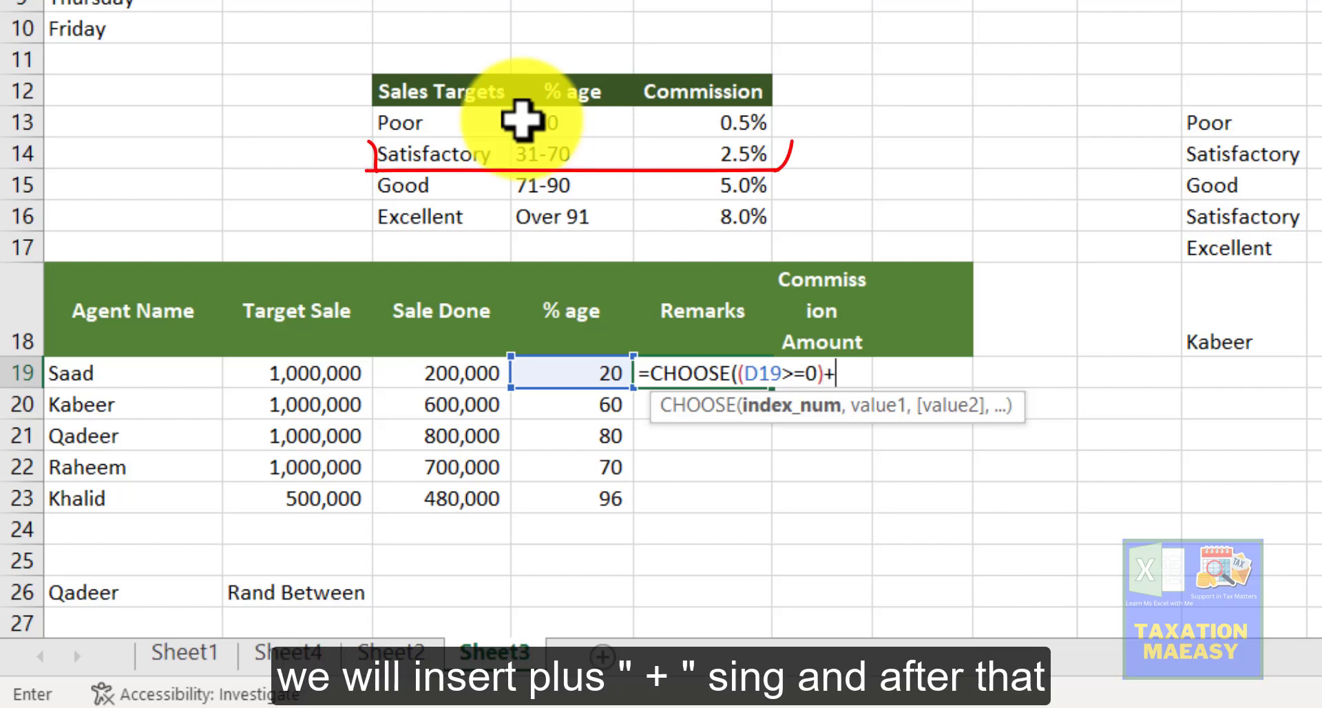
type("(")
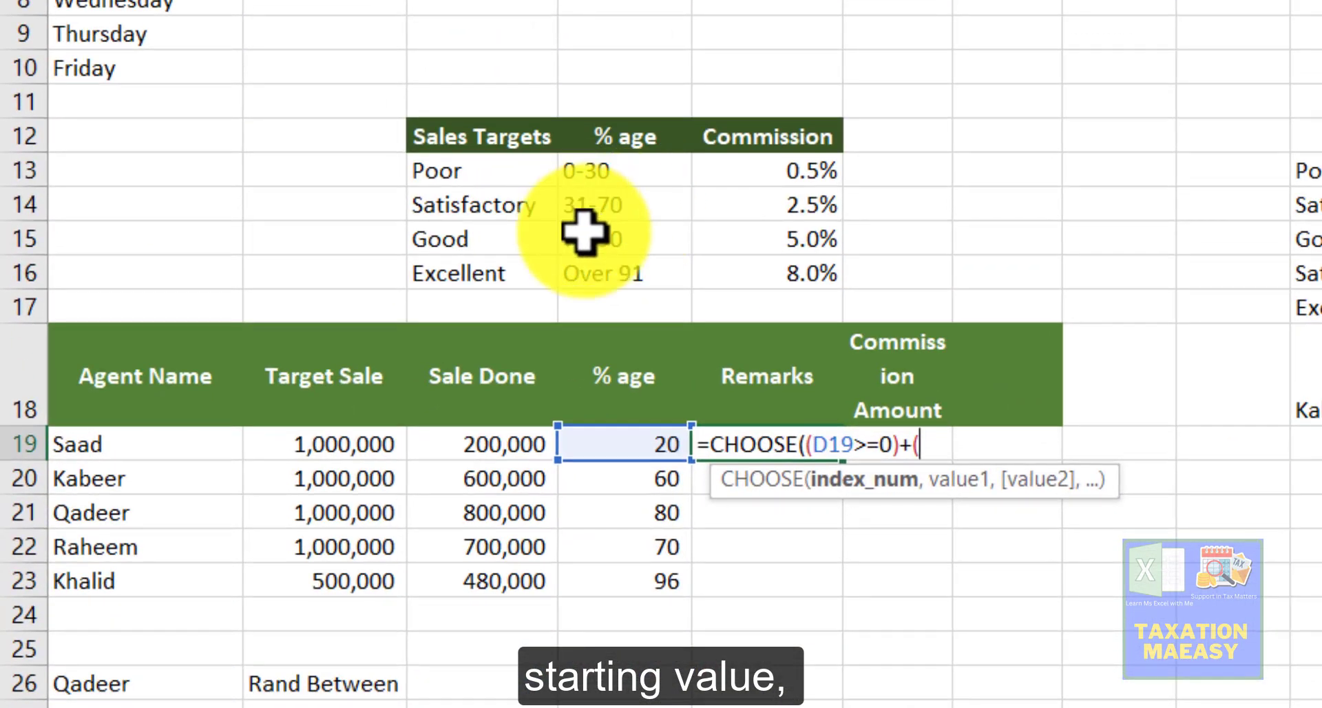
left_click(615, 441)
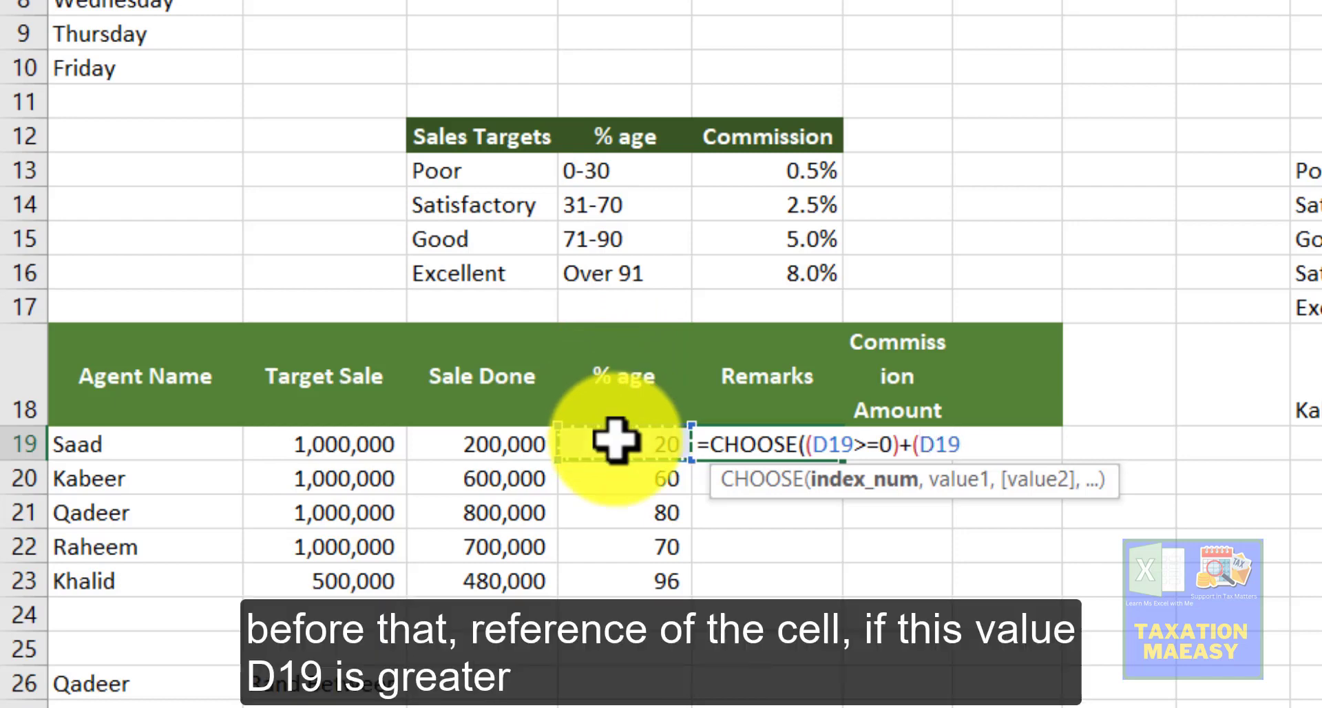
type(">=31)+(D19")
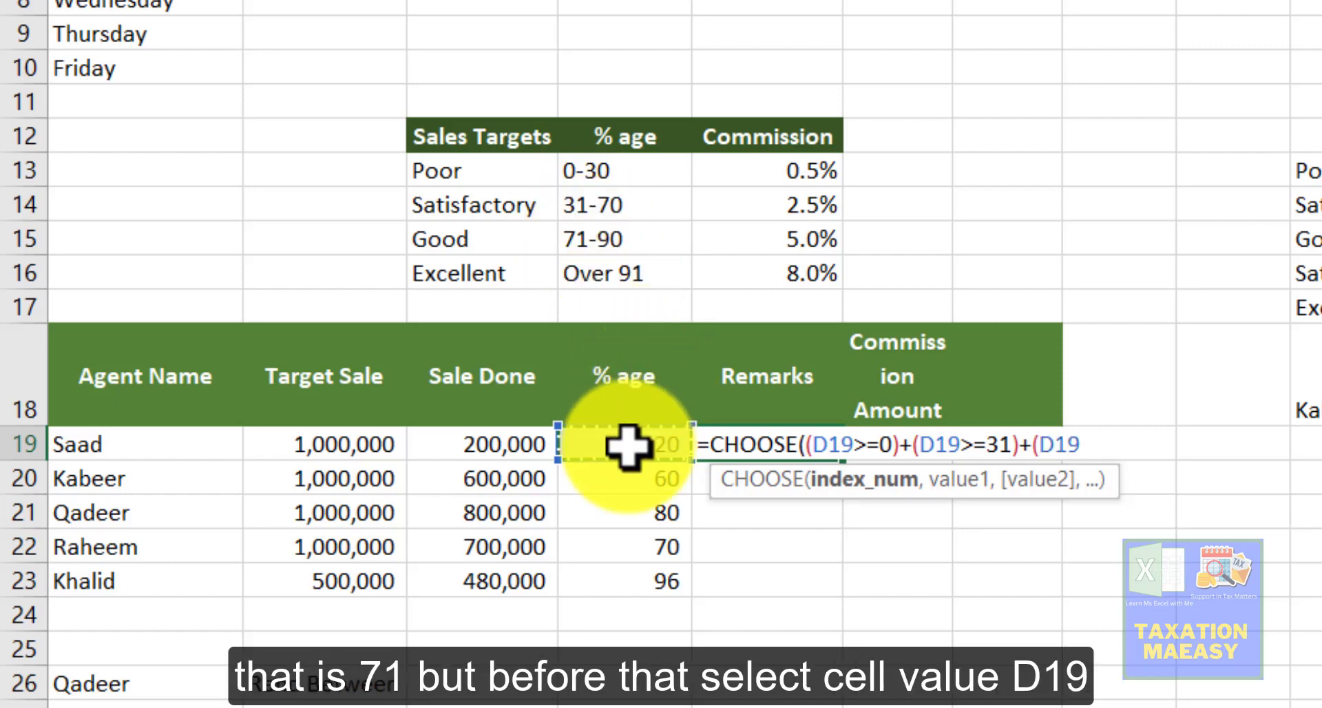
type(">=71)+(D19>=91")
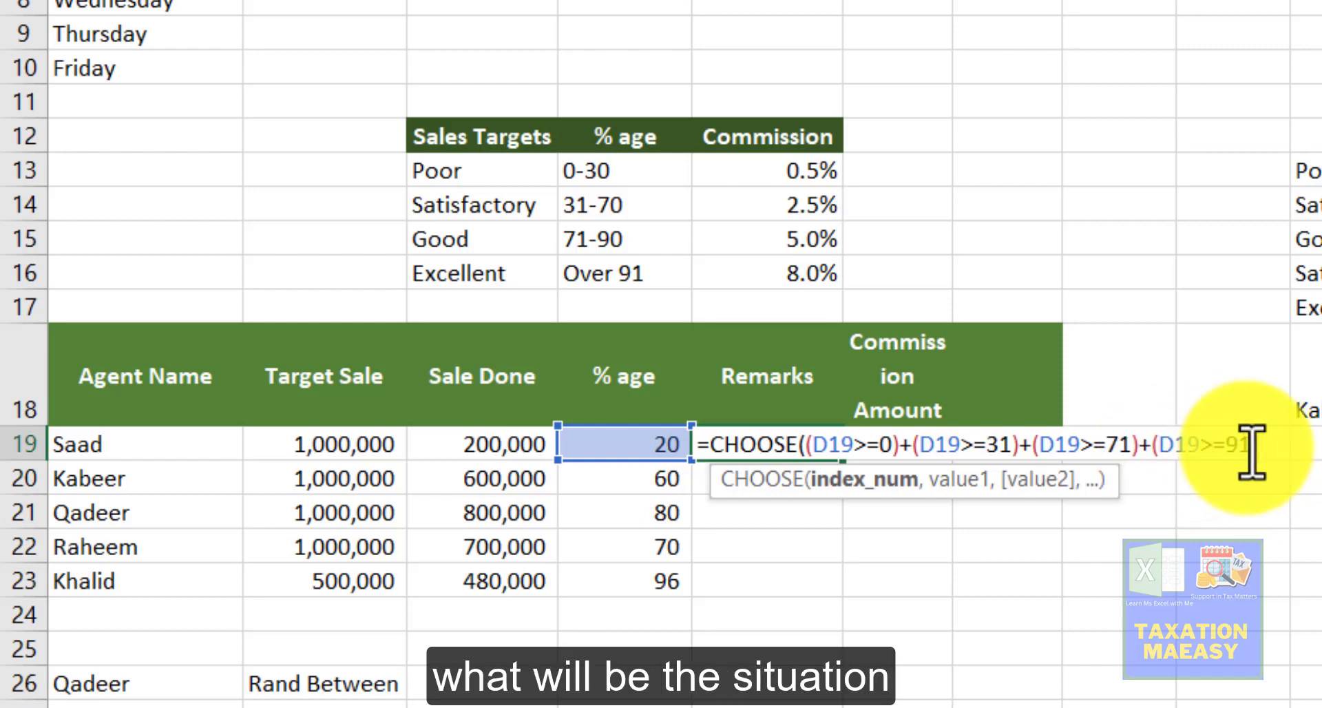
type("),")
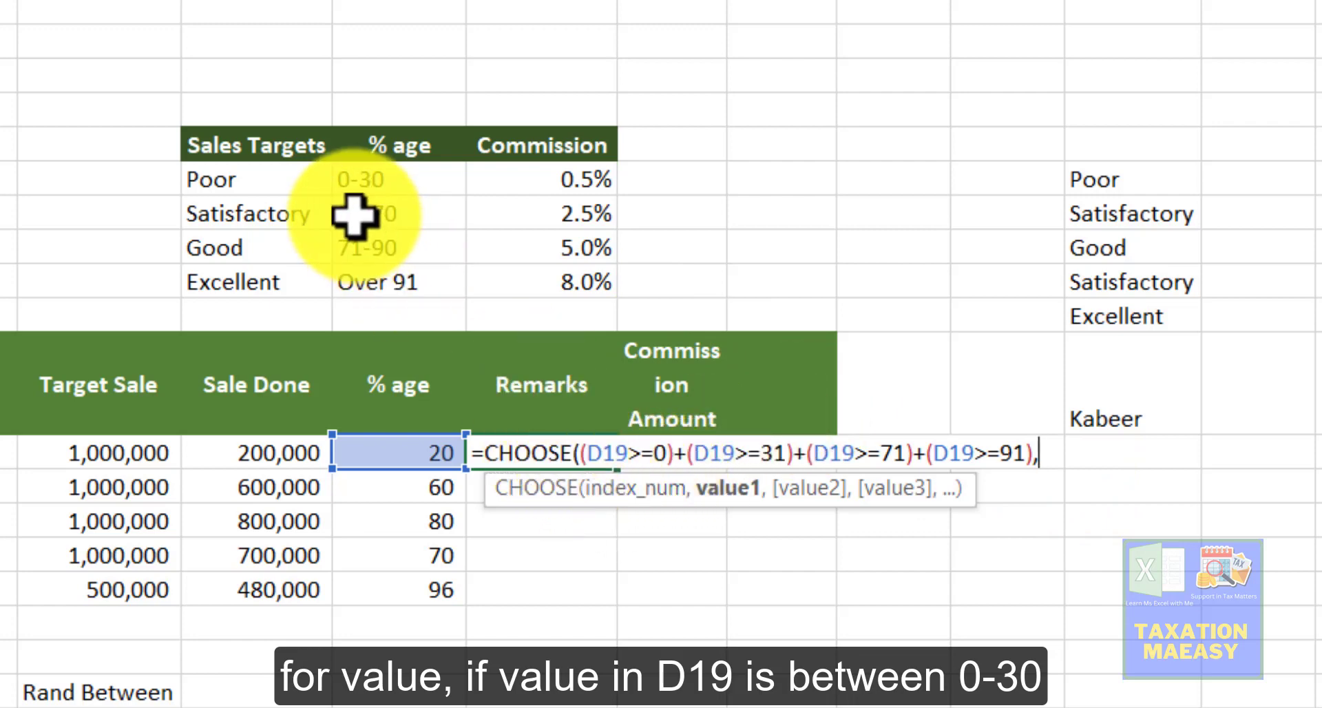
Step: Supply the commission cells E13, E14, E15 and E16 as the four CHOOSE values and enter the formula
left_click(572, 180)
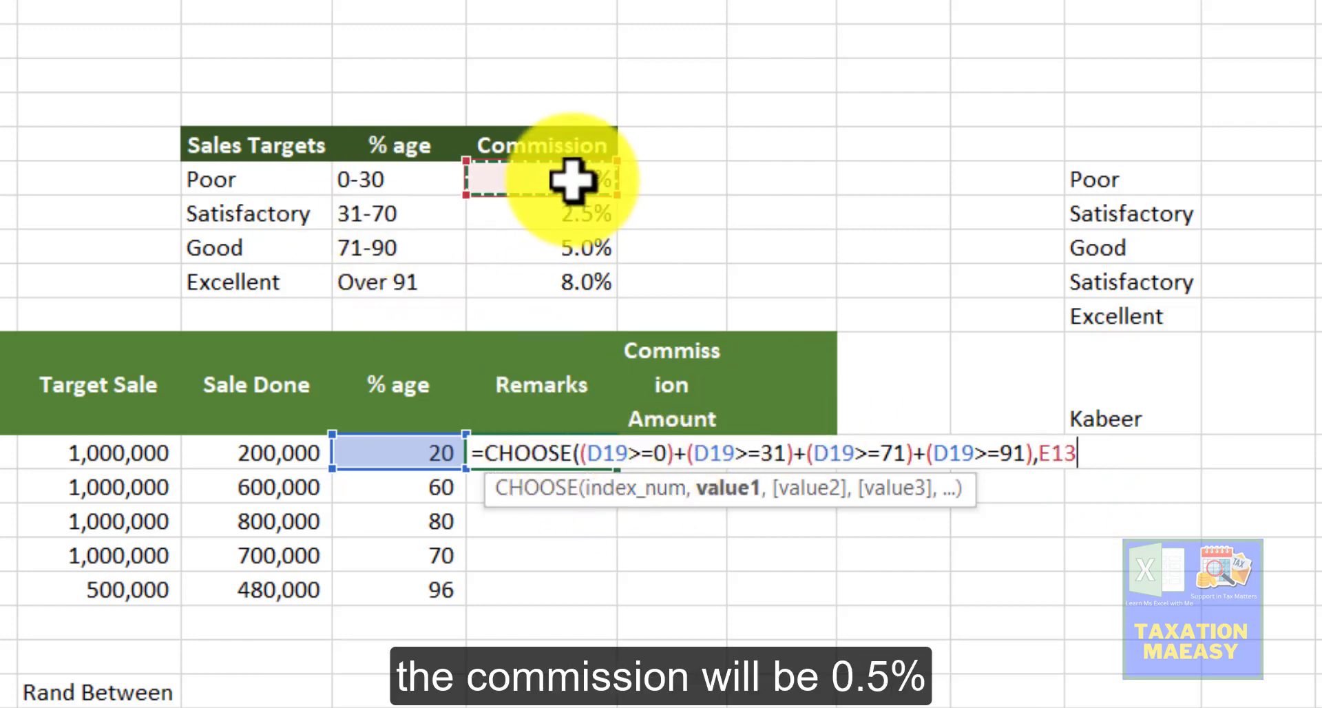
type(",")
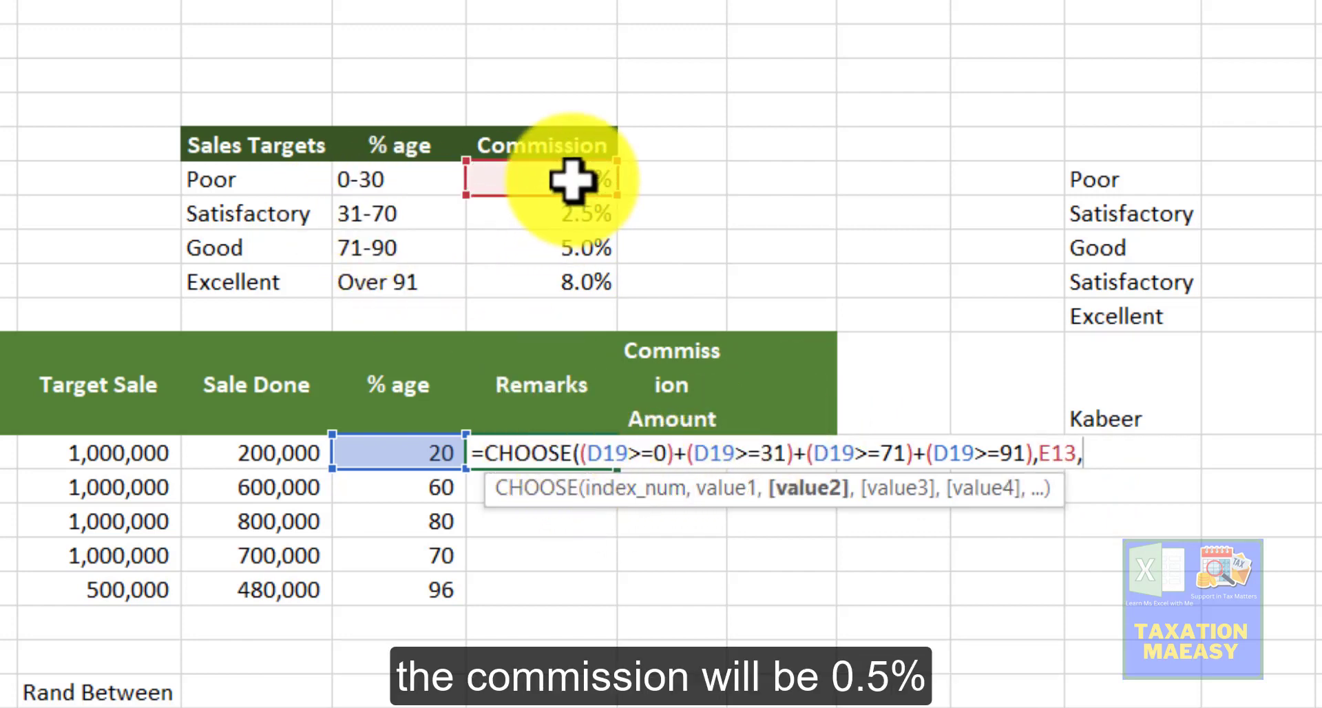
left_click(552, 211)
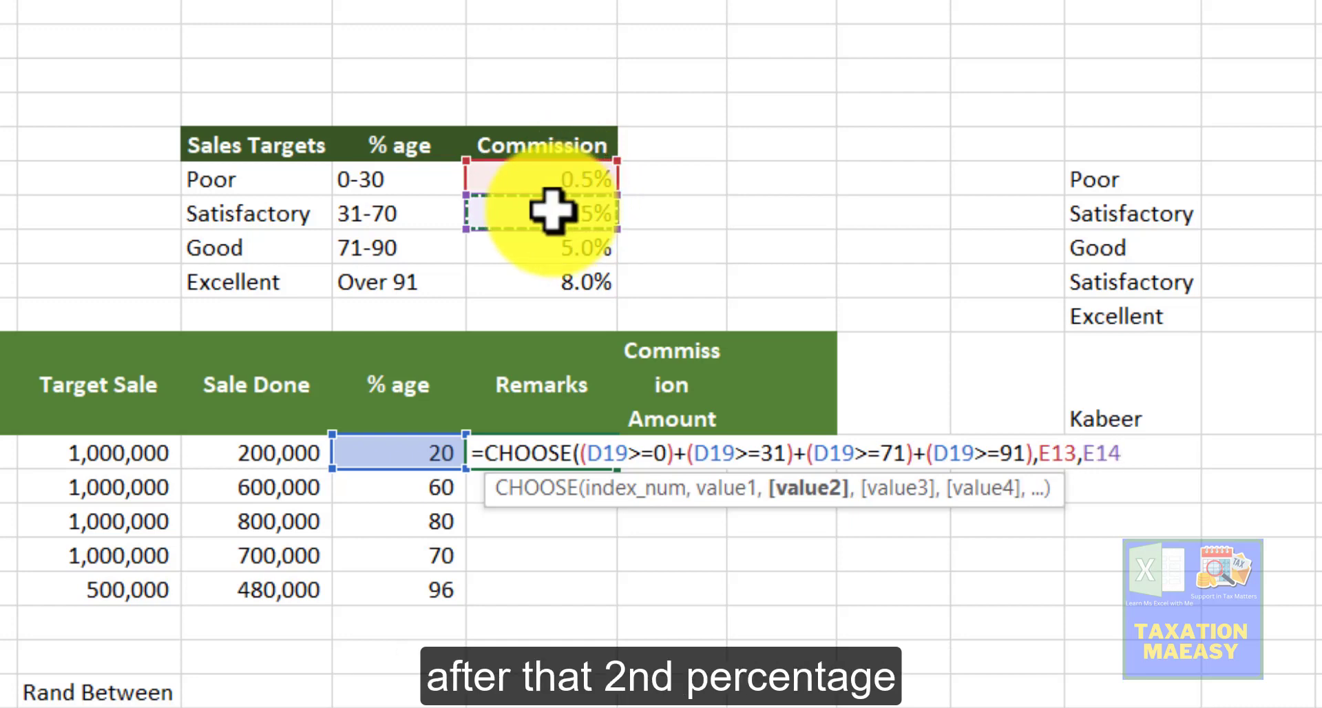
type(",")
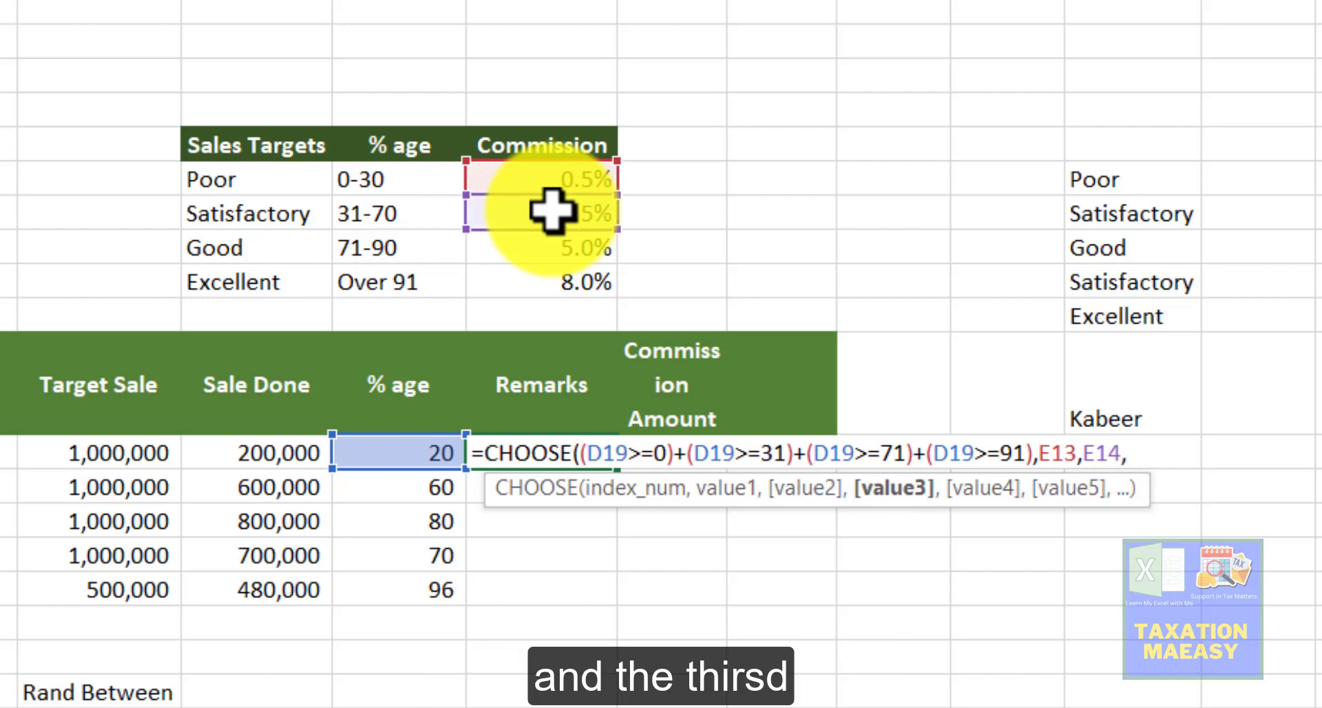
left_click(555, 252)
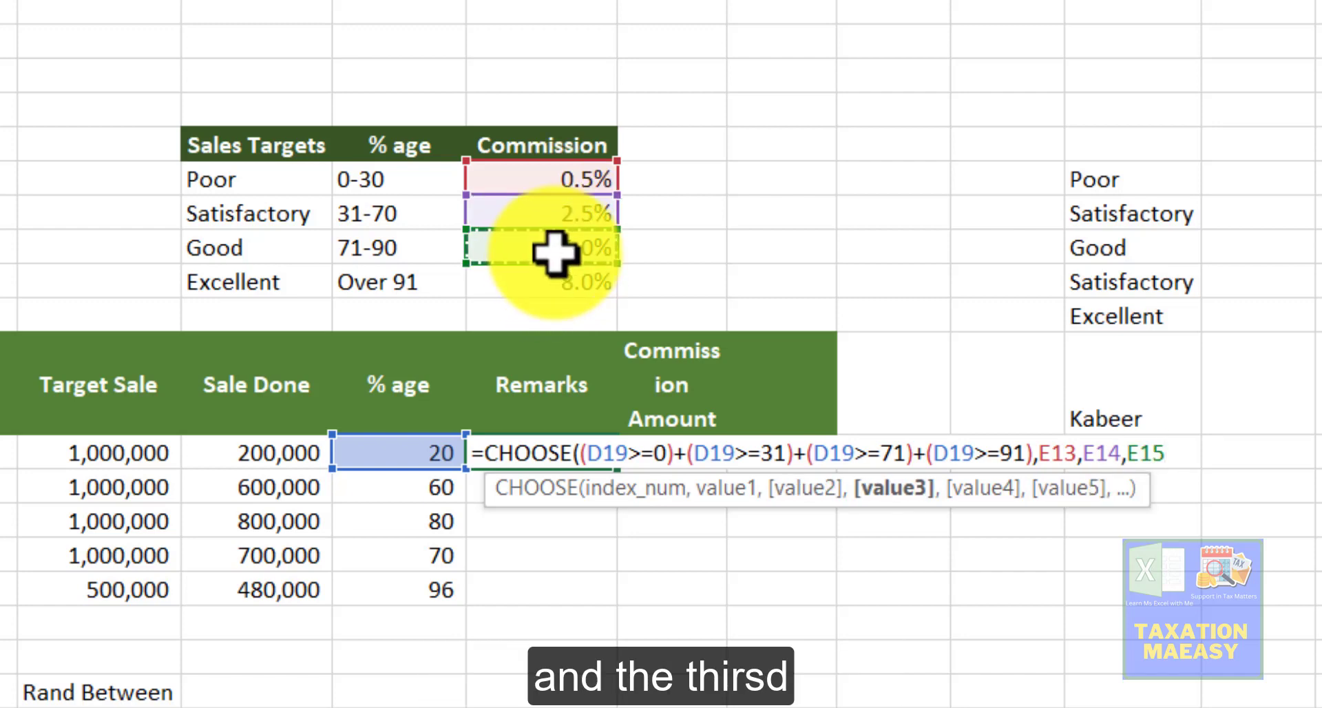
type(",")
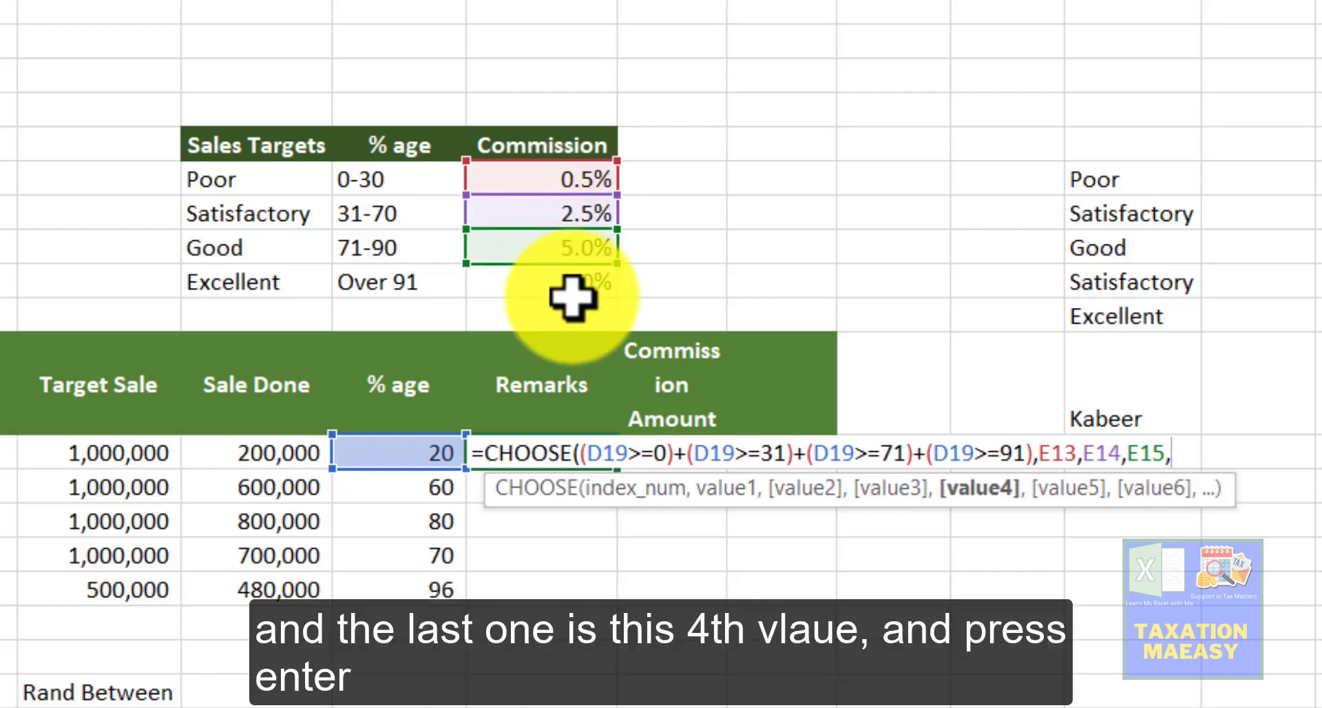
left_click(571, 296)
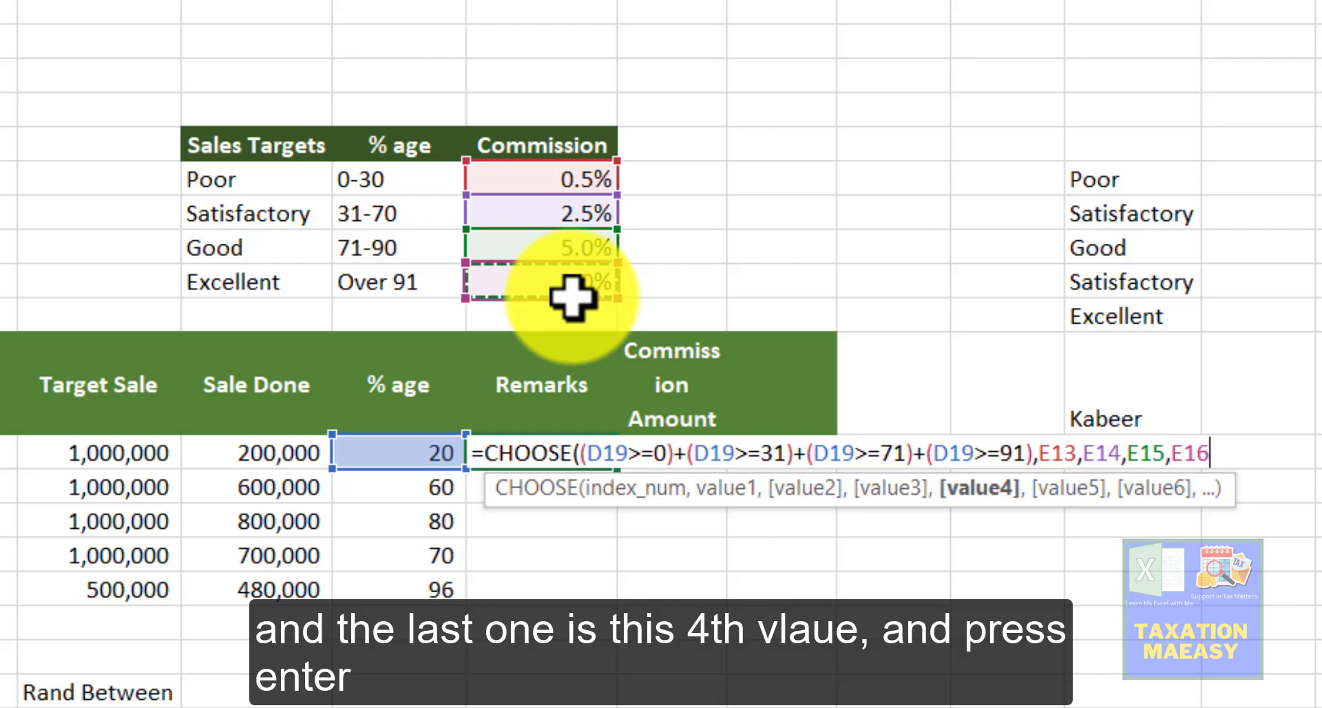
key("Return")
key("Return")
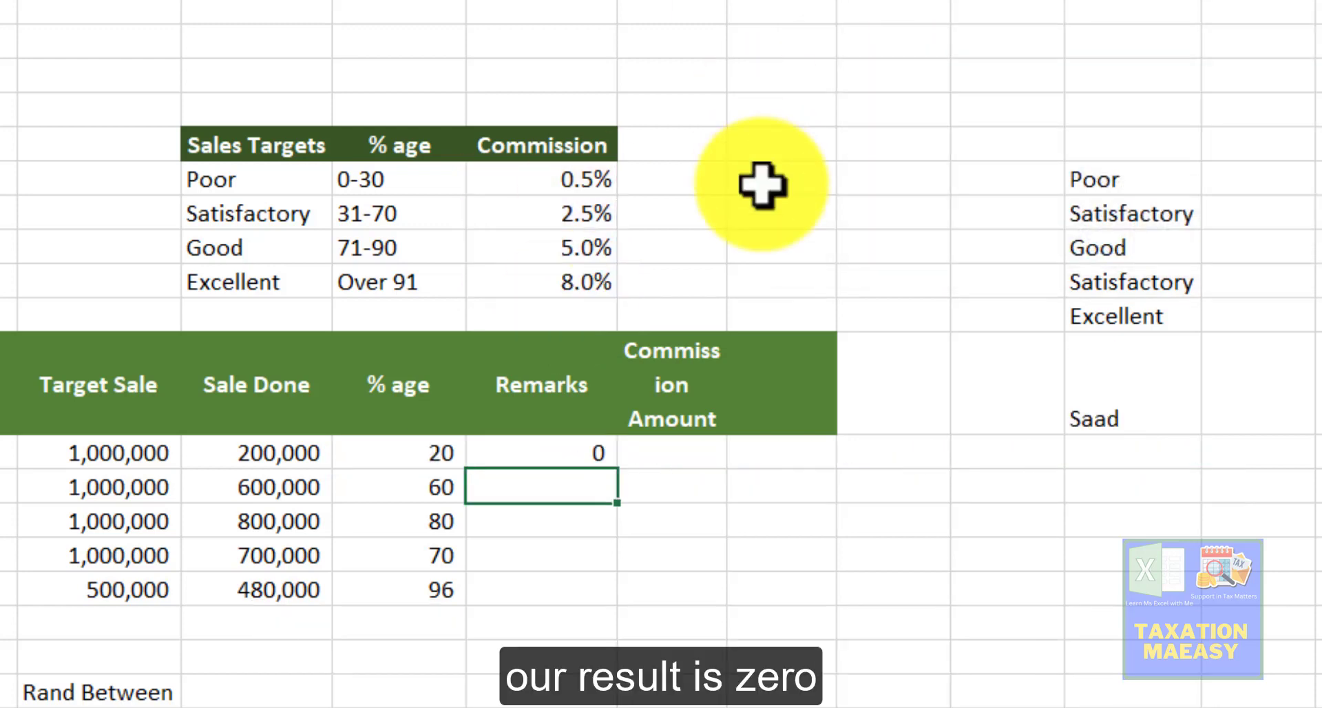
Step: Increase the decimal places shown in E19 and format the cell as a percentage with one decimal
left_click(564, 460)
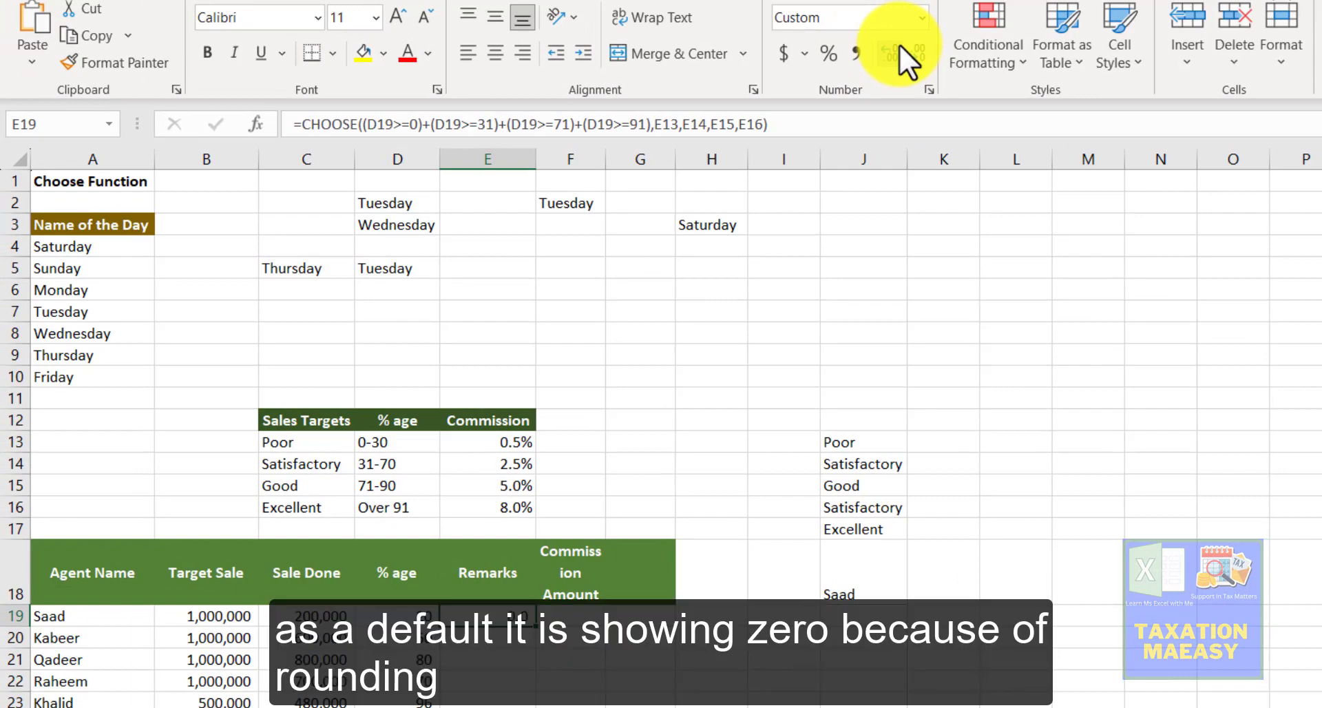
left_click(899, 44)
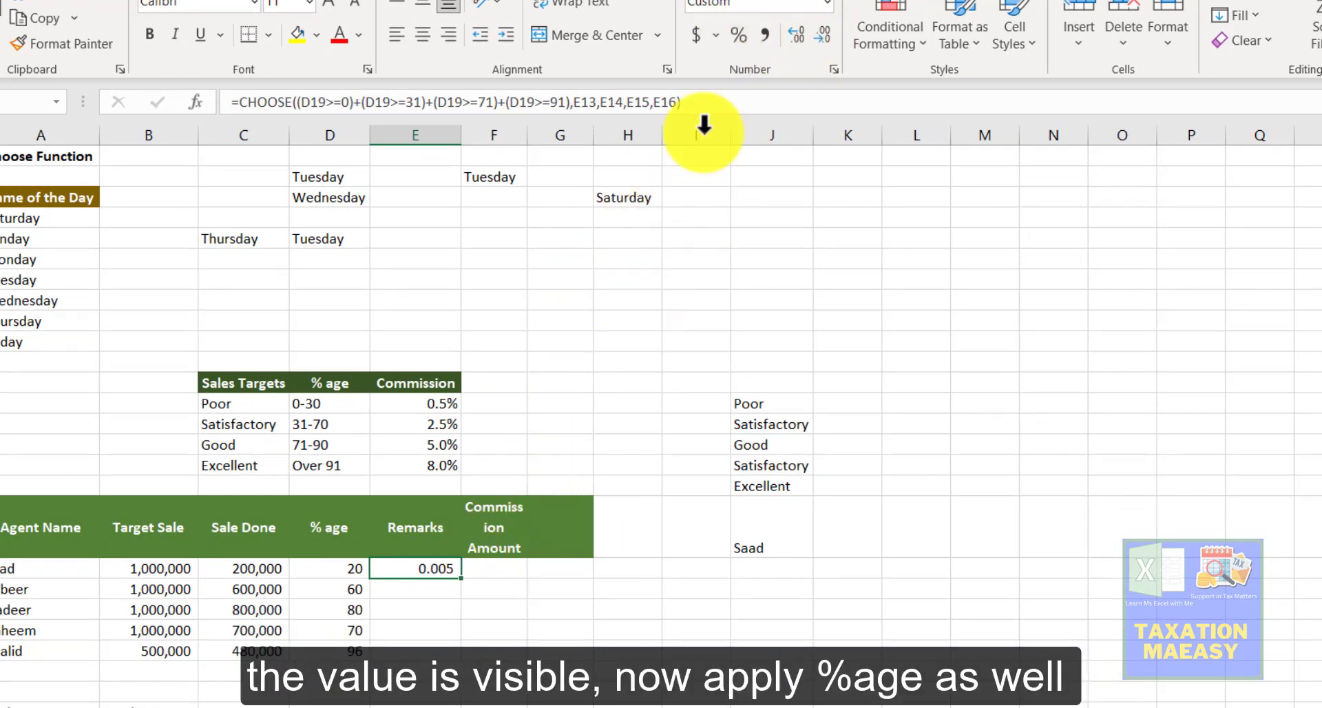
left_click(739, 36)
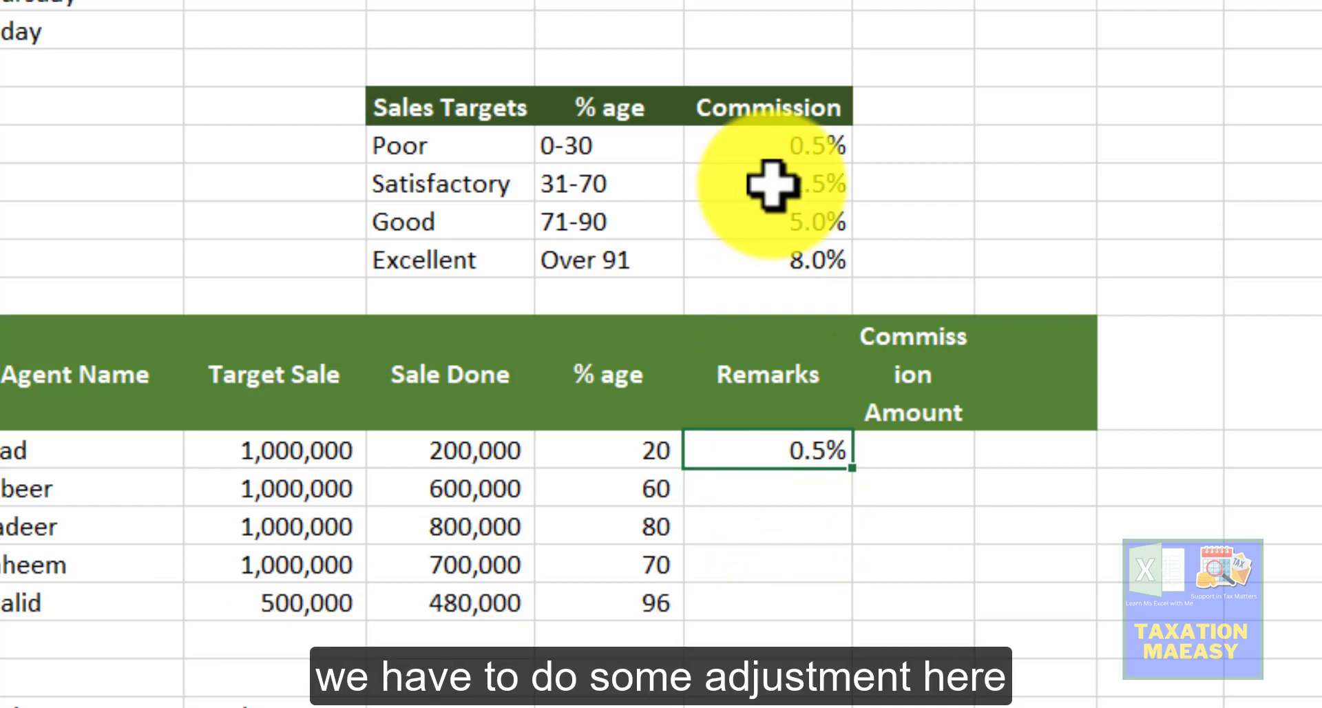
Step: Make the commission references E13, E14, E15 and E16 in the E19 CHOOSE formula absolute and enter it
key("F2")
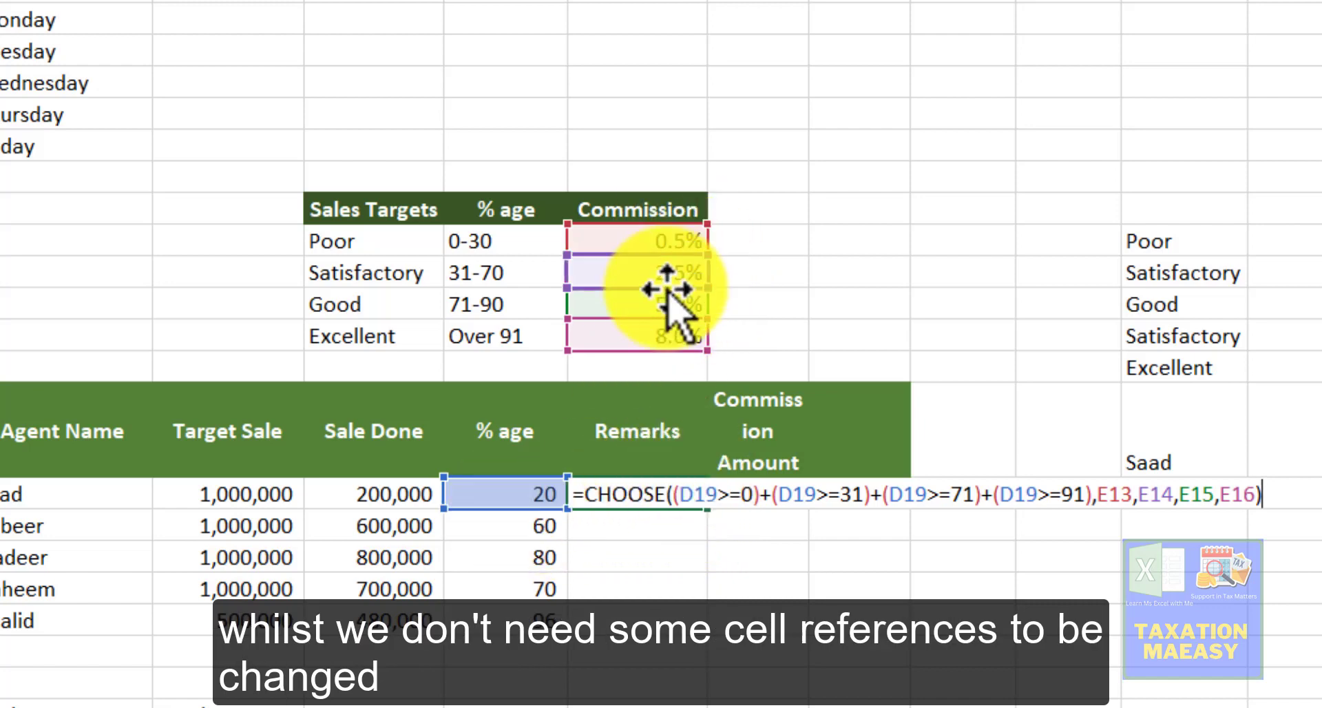
left_click(683, 494)
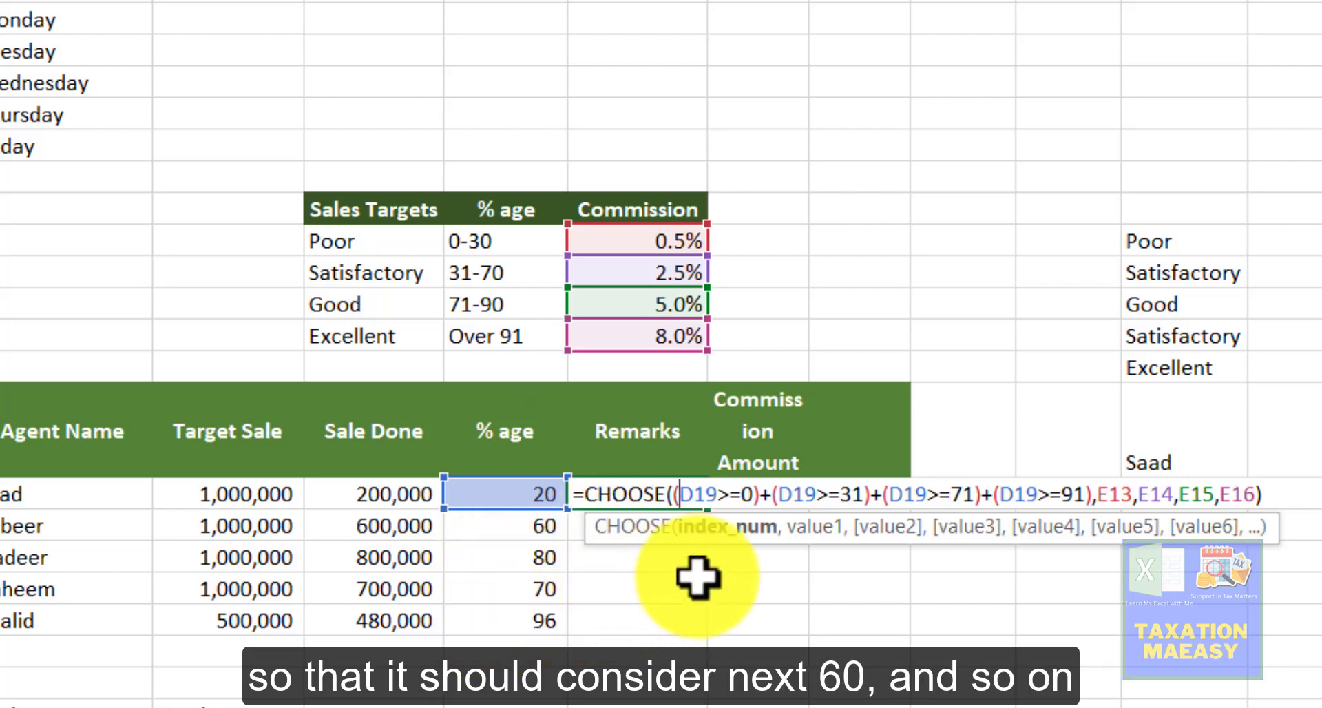
left_click(1098, 495)
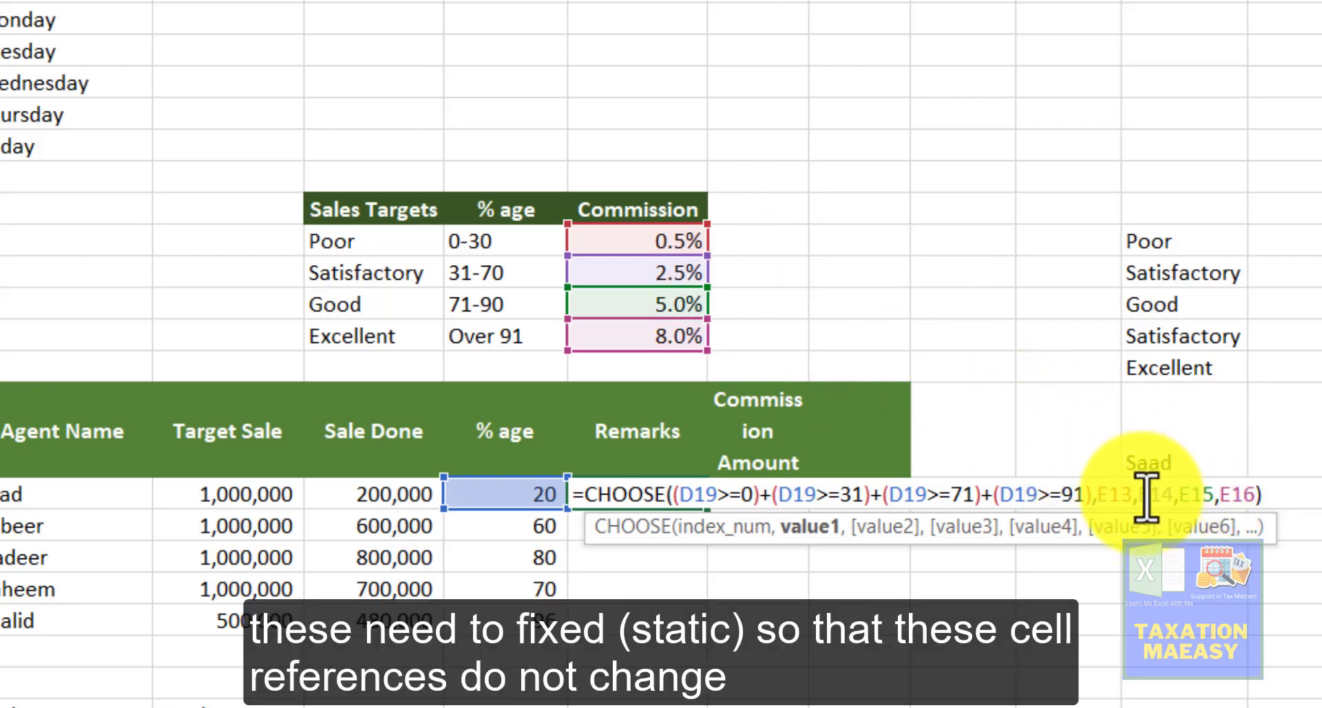
key("F4")
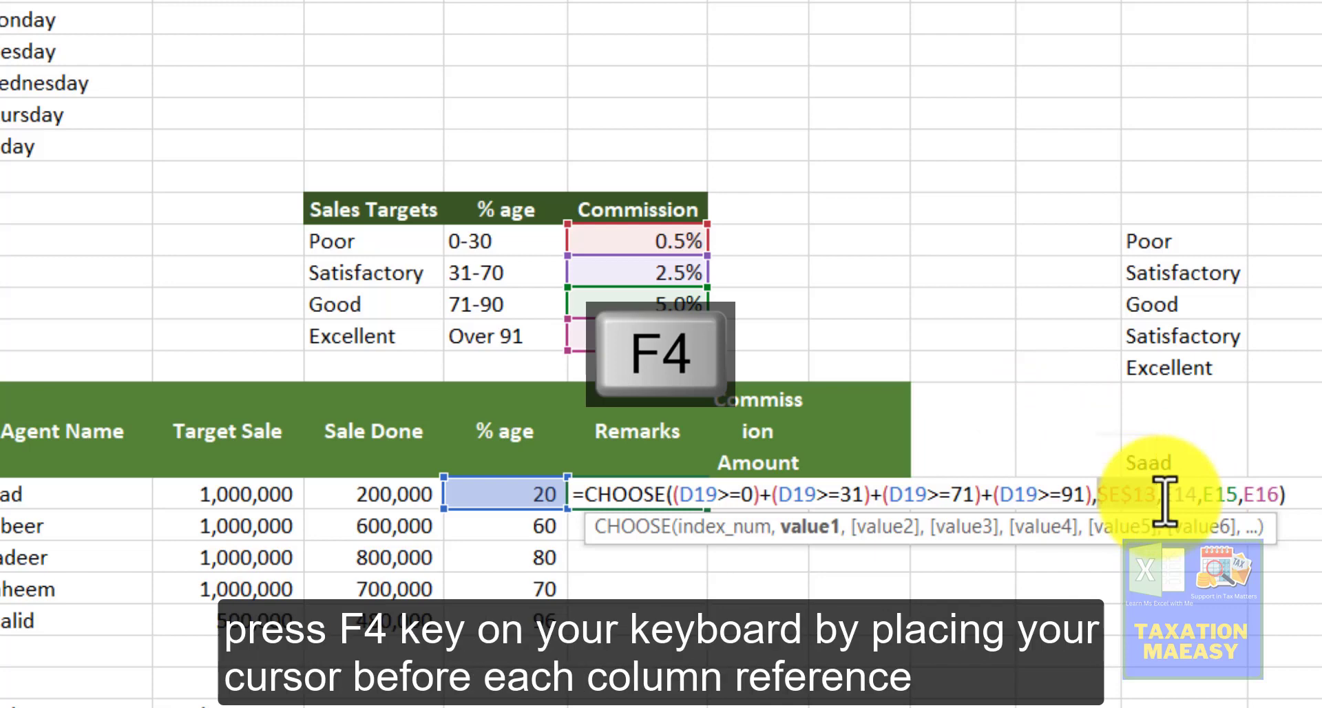
left_click(1166, 496)
key("F4")
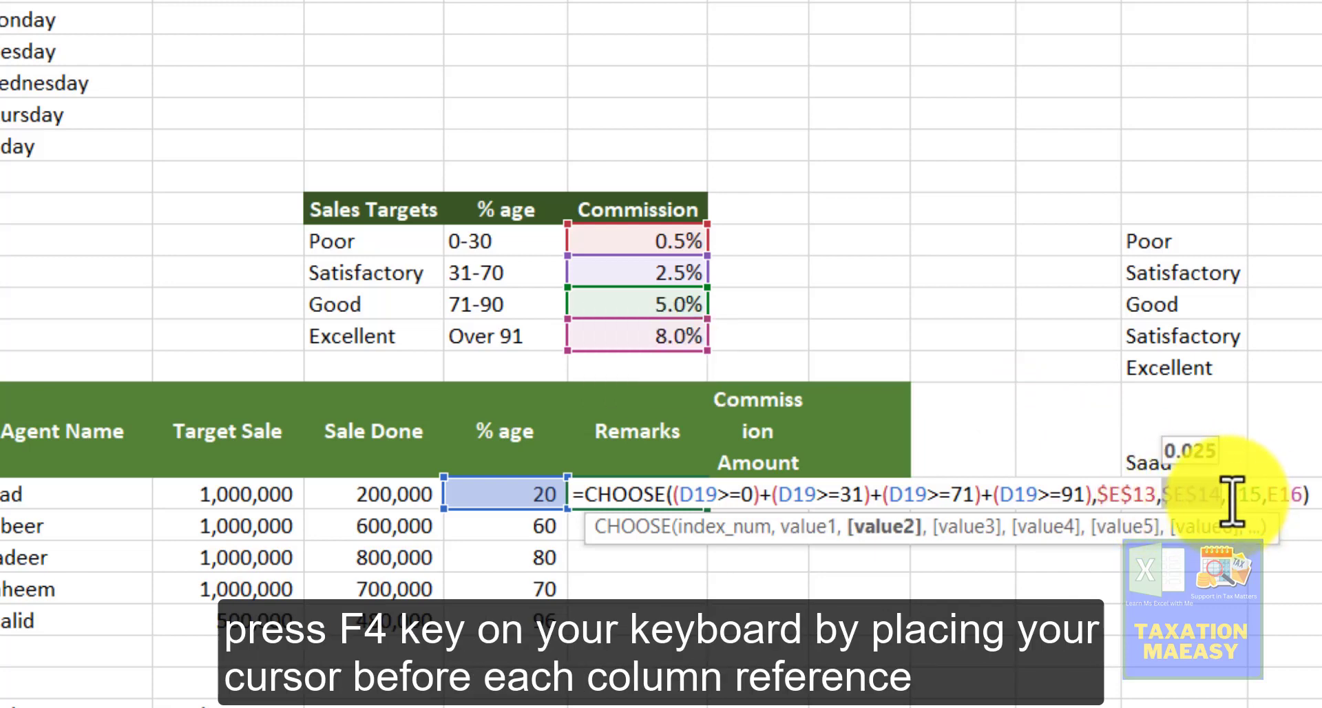
left_click(1230, 495)
key("F4")
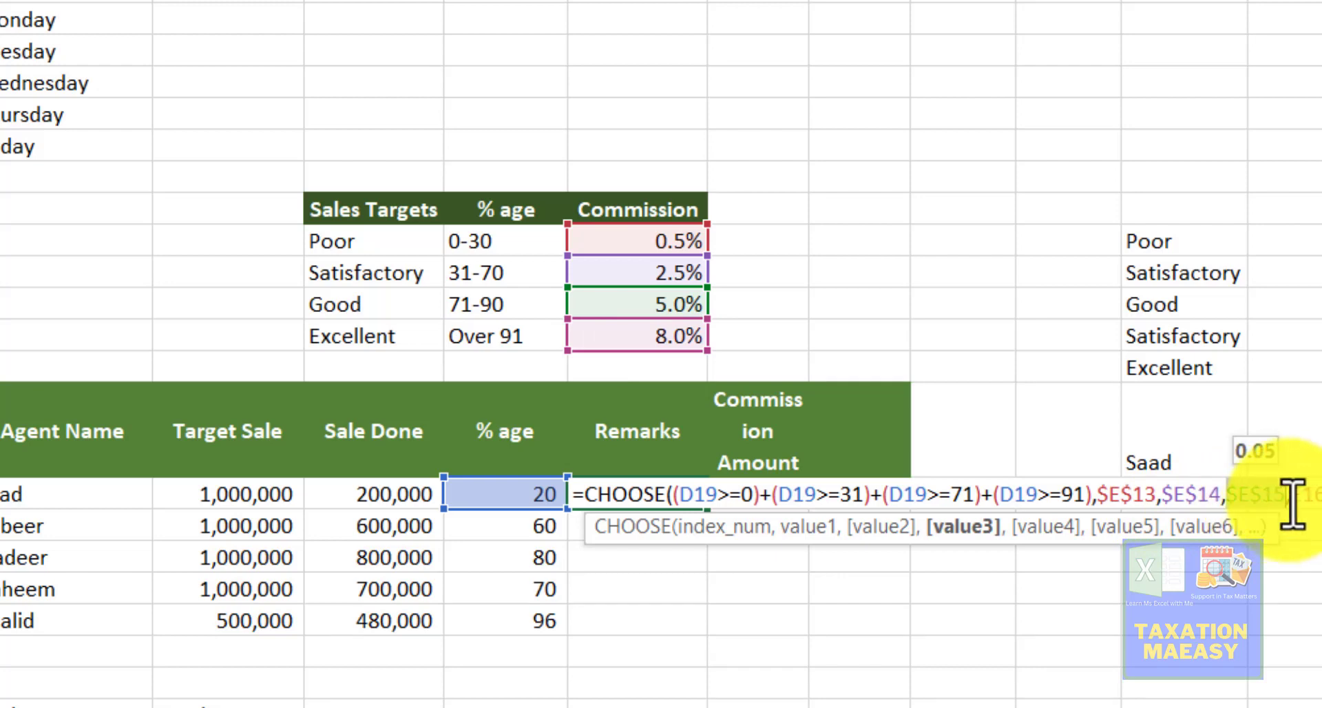
key("F4")
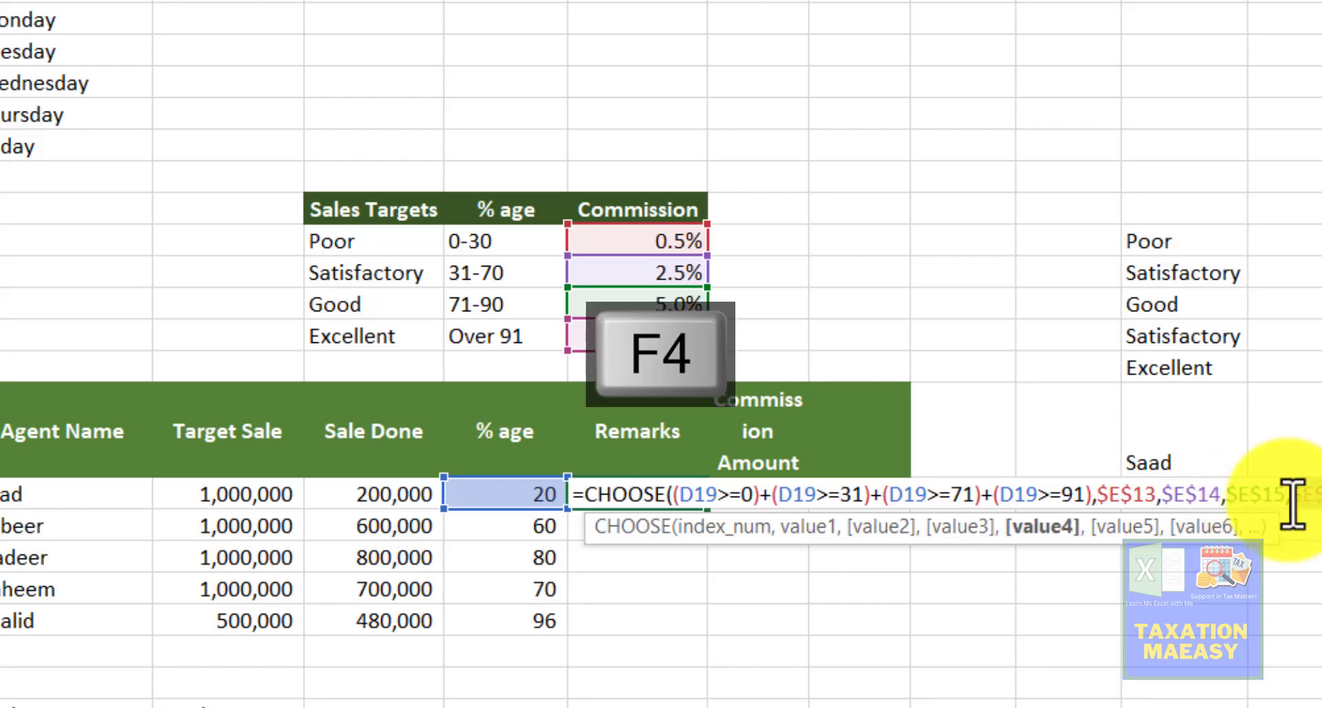
key("Return")
Step: Copy the E19 formula down to E20:E23 for the remaining agents
key("Up")
key("ctrl+c")
key("Down")
key("shift+Down")
key("shift+Down")
key("shift+Down")
key("Return")
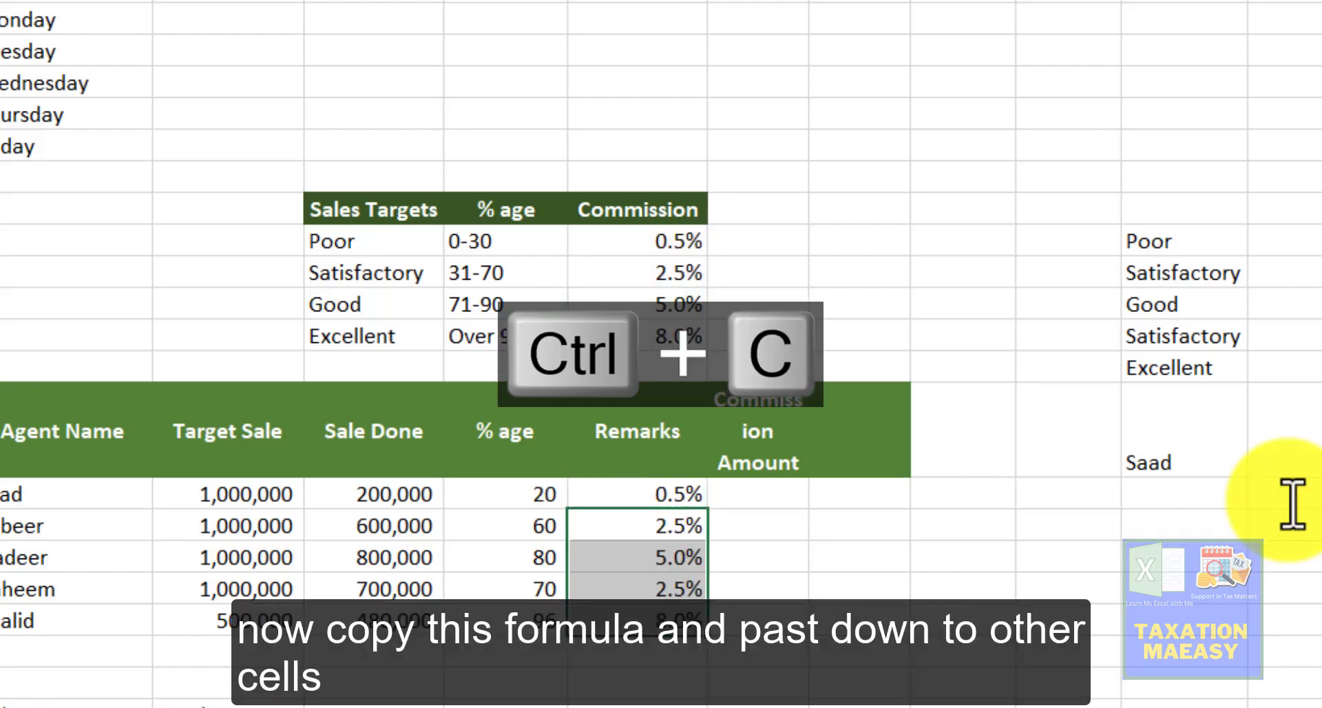
Step: Check the rates in E19 and E20 against the agents' percentages and the 31-70 slab in Sales Targets
key("Up")
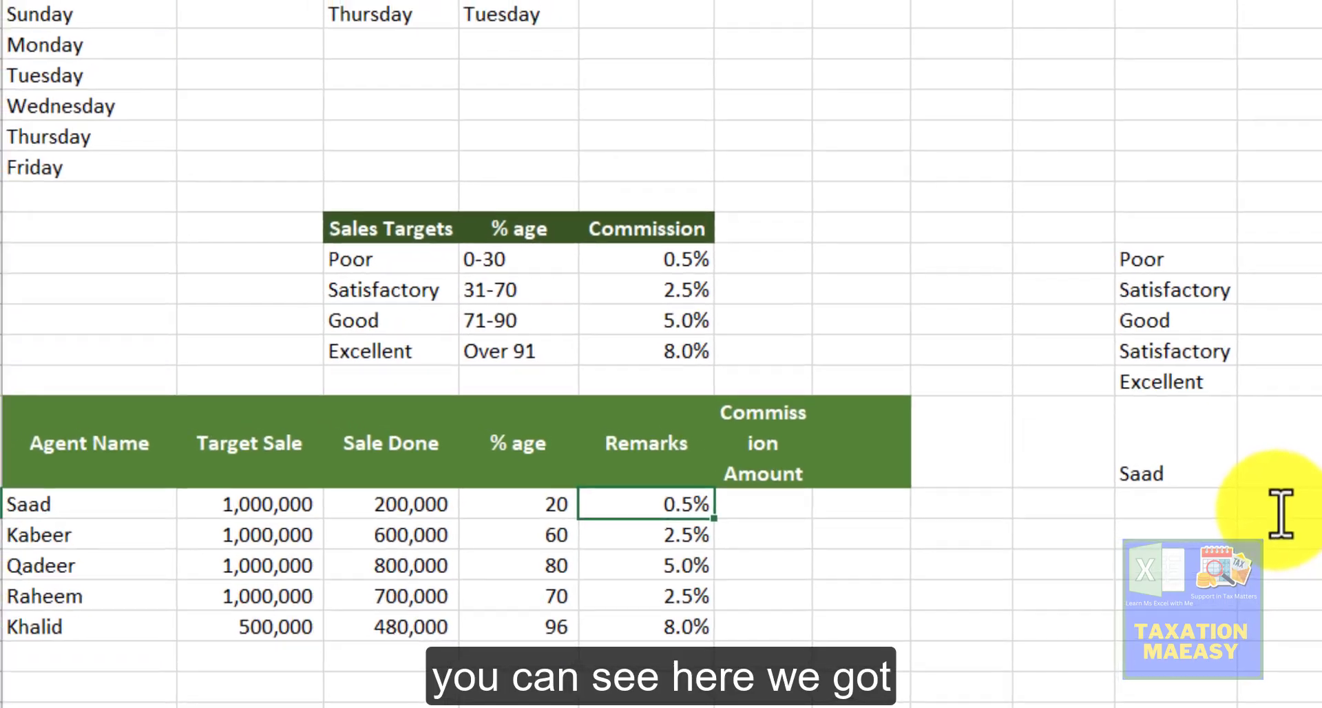
key("Left")
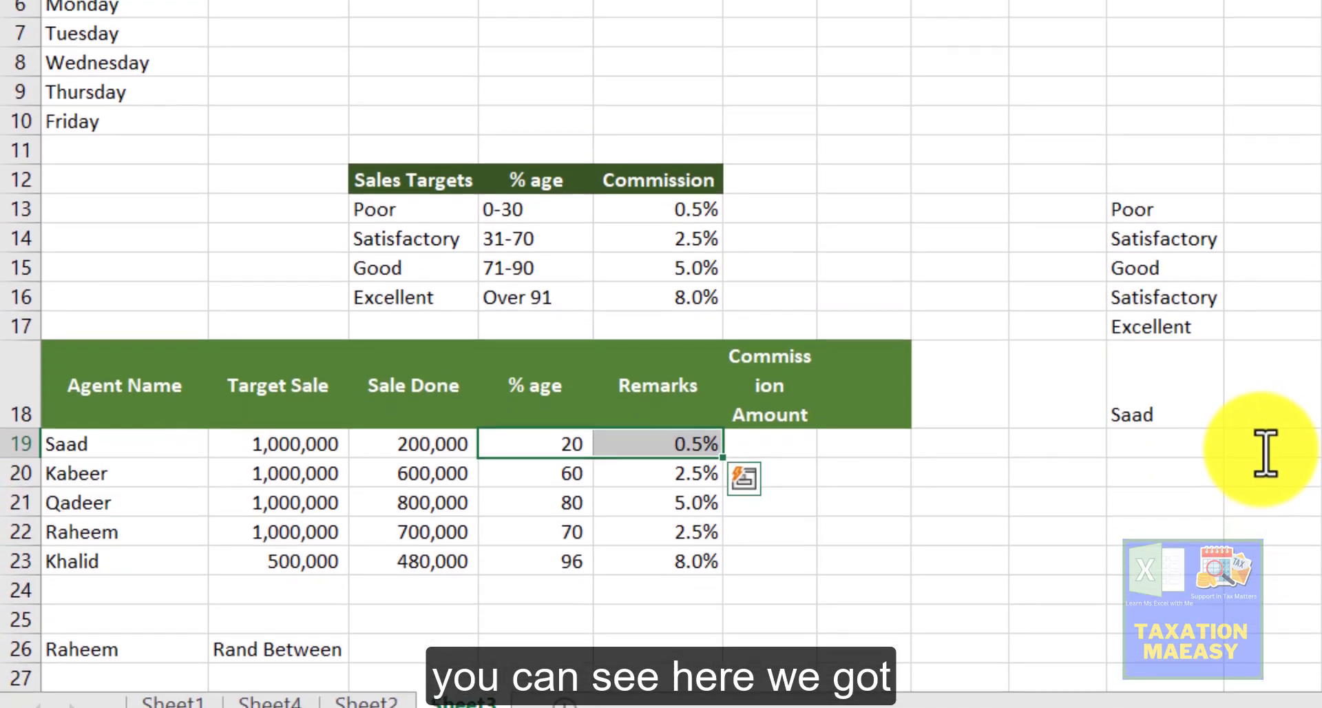
key("Down")
key("Right")
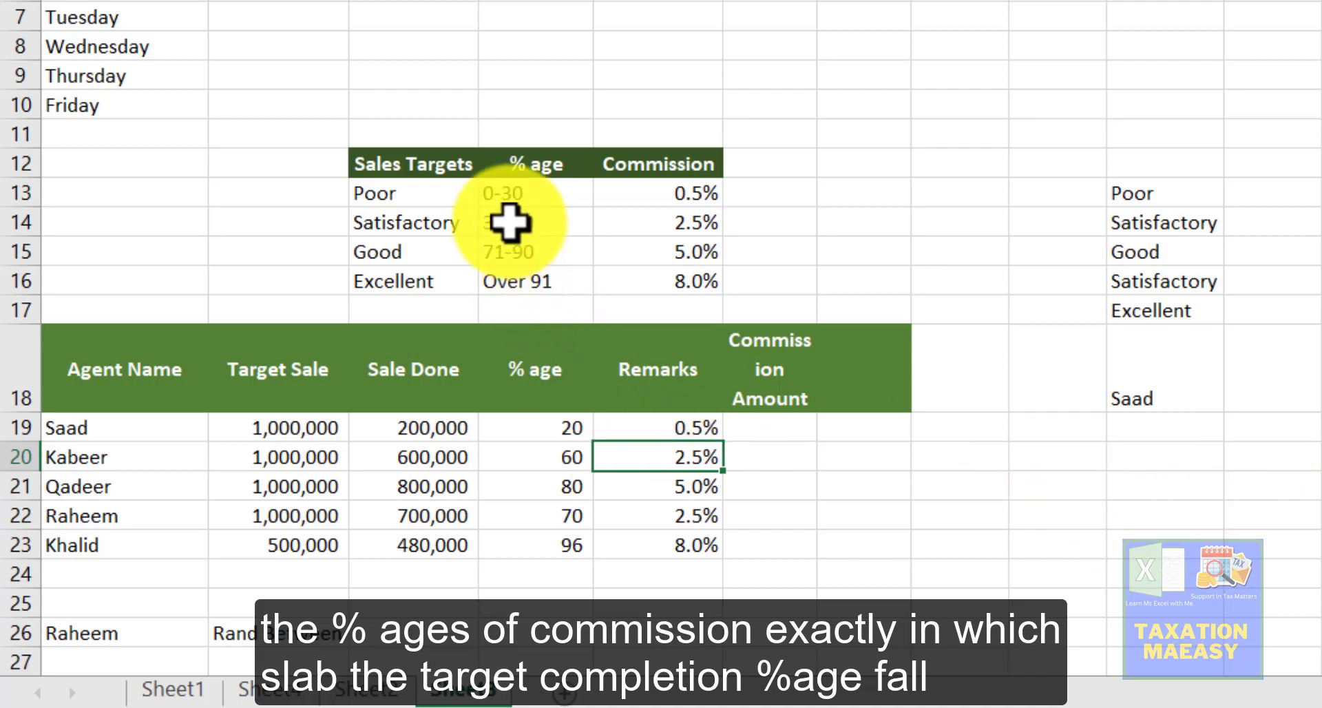
left_click(575, 462)
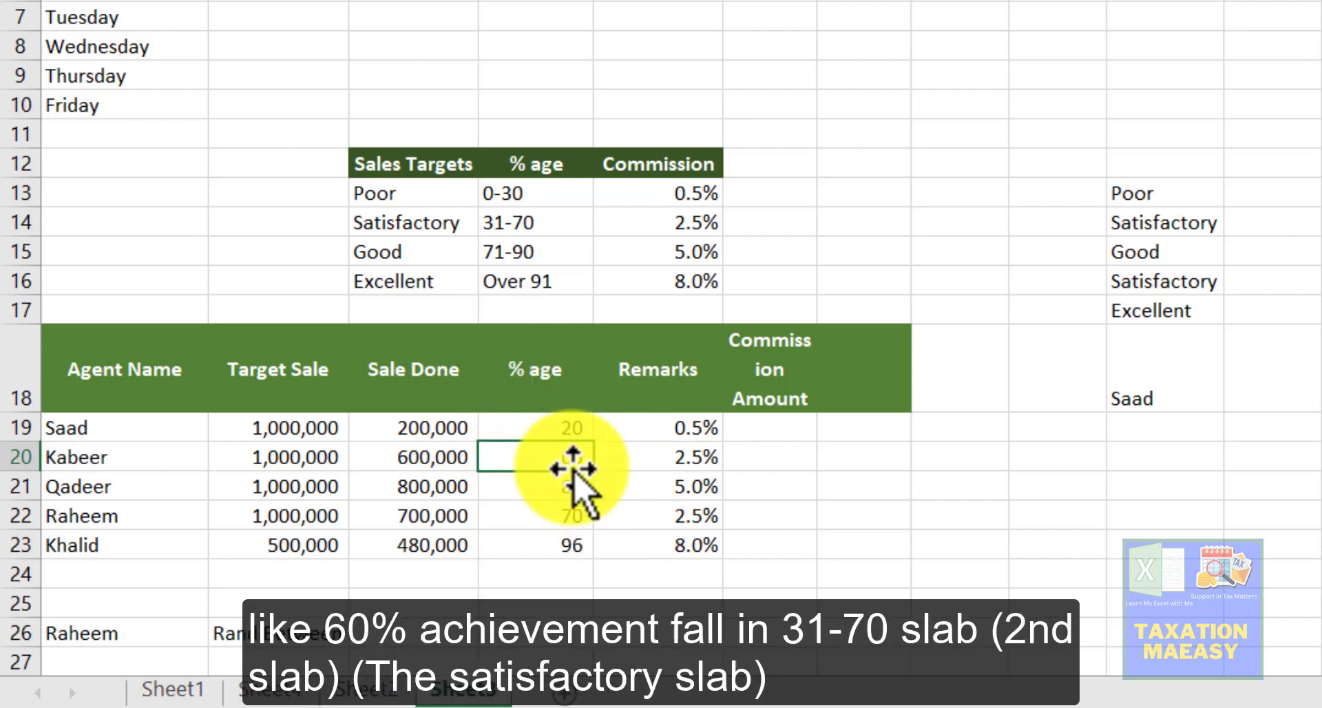
left_click(502, 229)
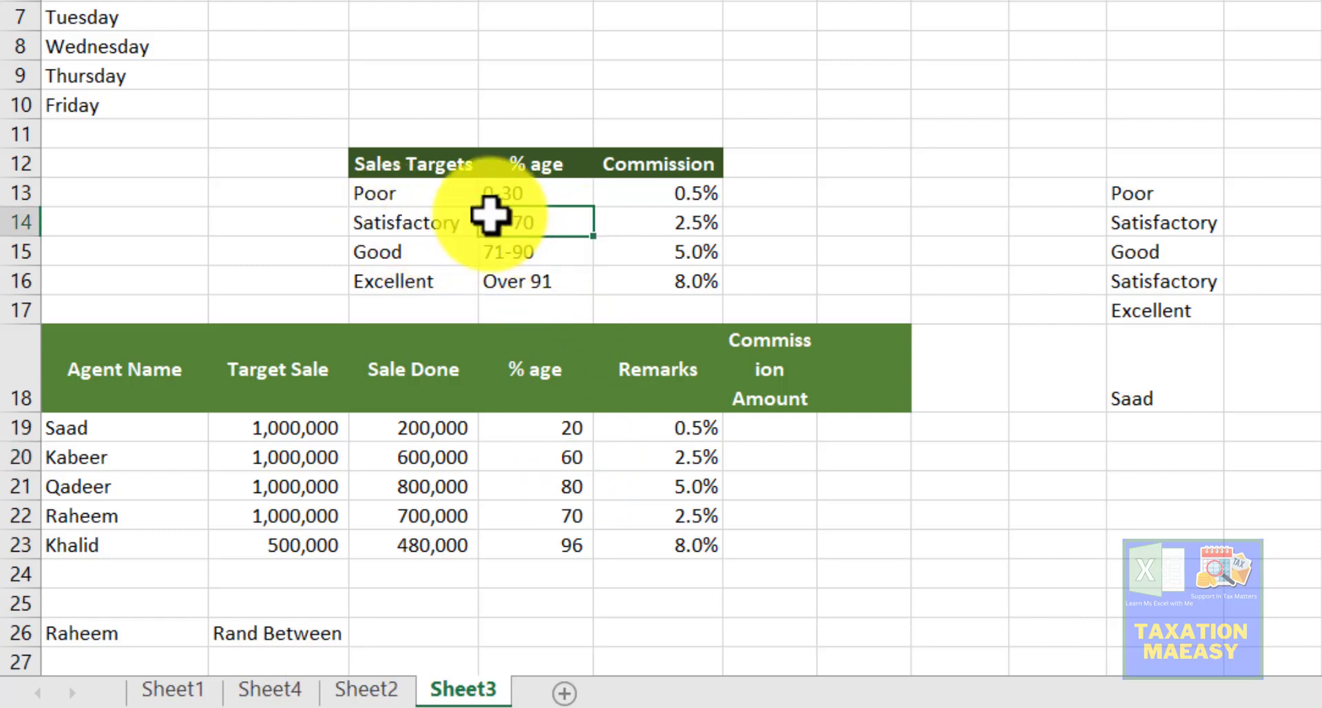
left_click_drag(682, 227, 697, 451)
left_click(697, 451)
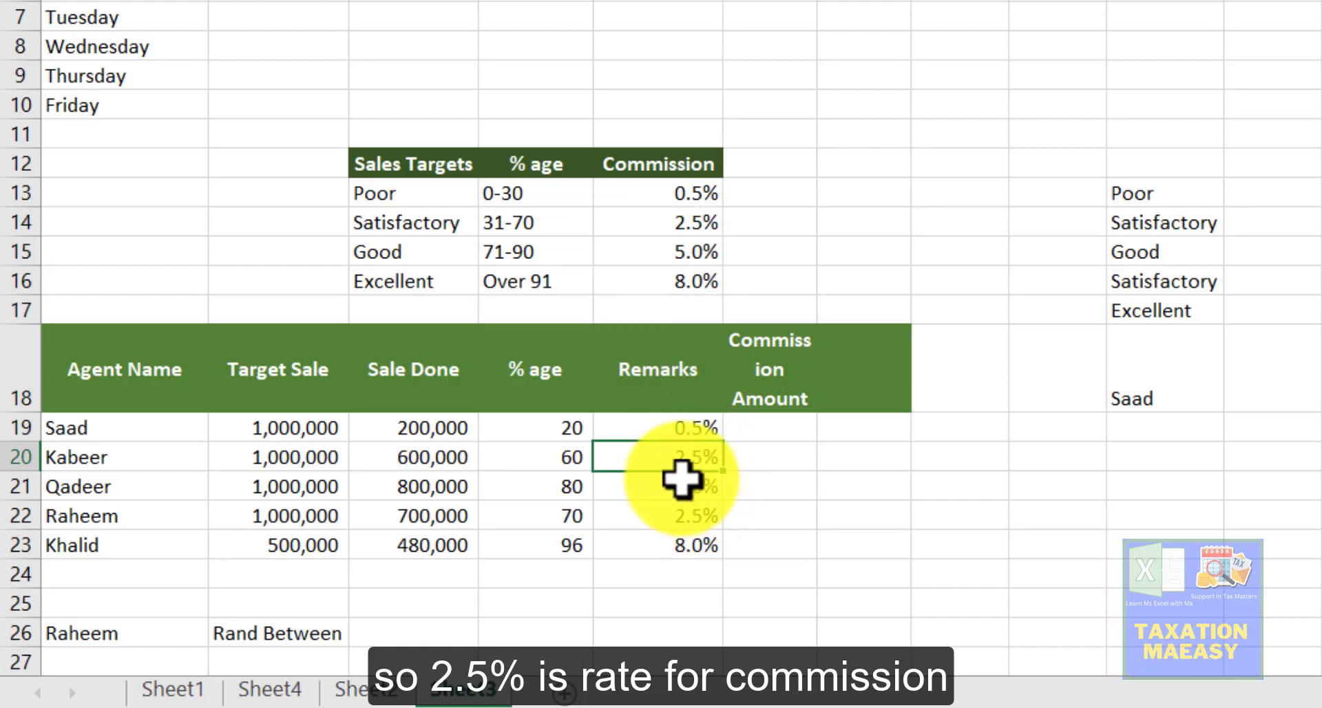
Step: Compare the percentages and rates in rows 21 and 22 with their matching Sales Targets slabs
left_click(682, 480)
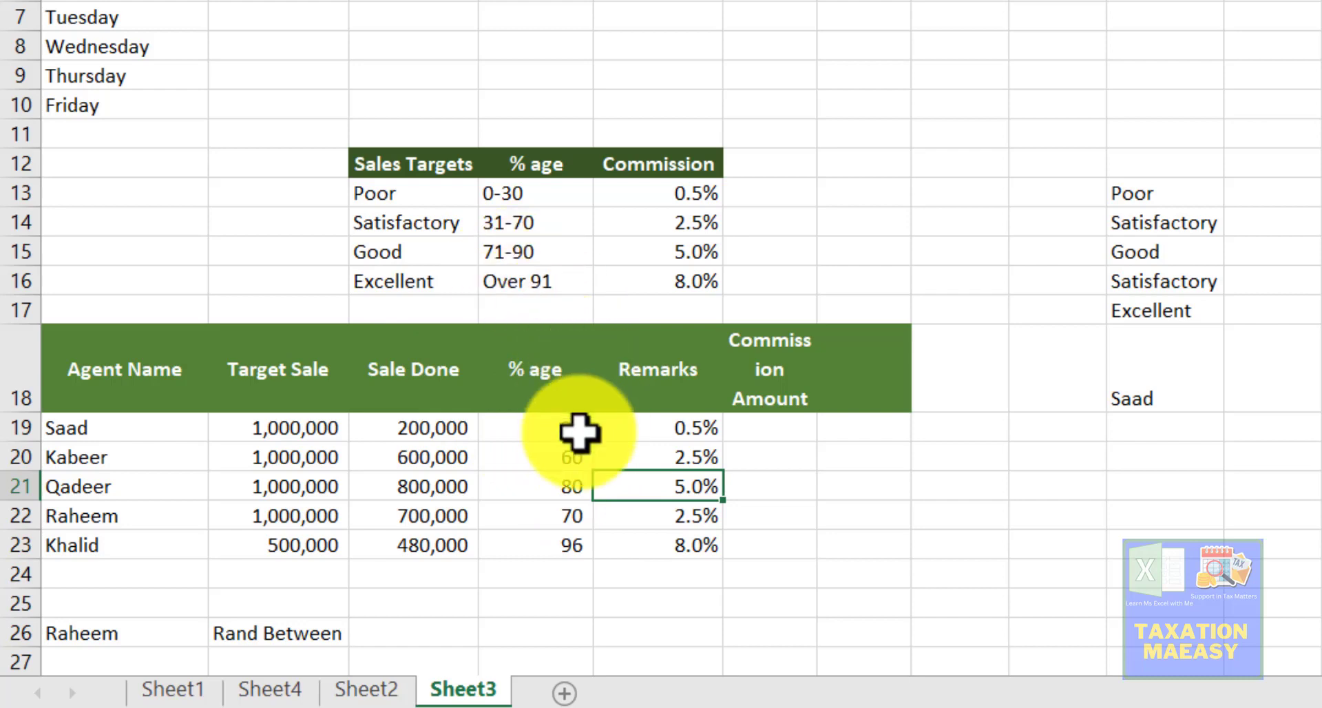
left_click(582, 499)
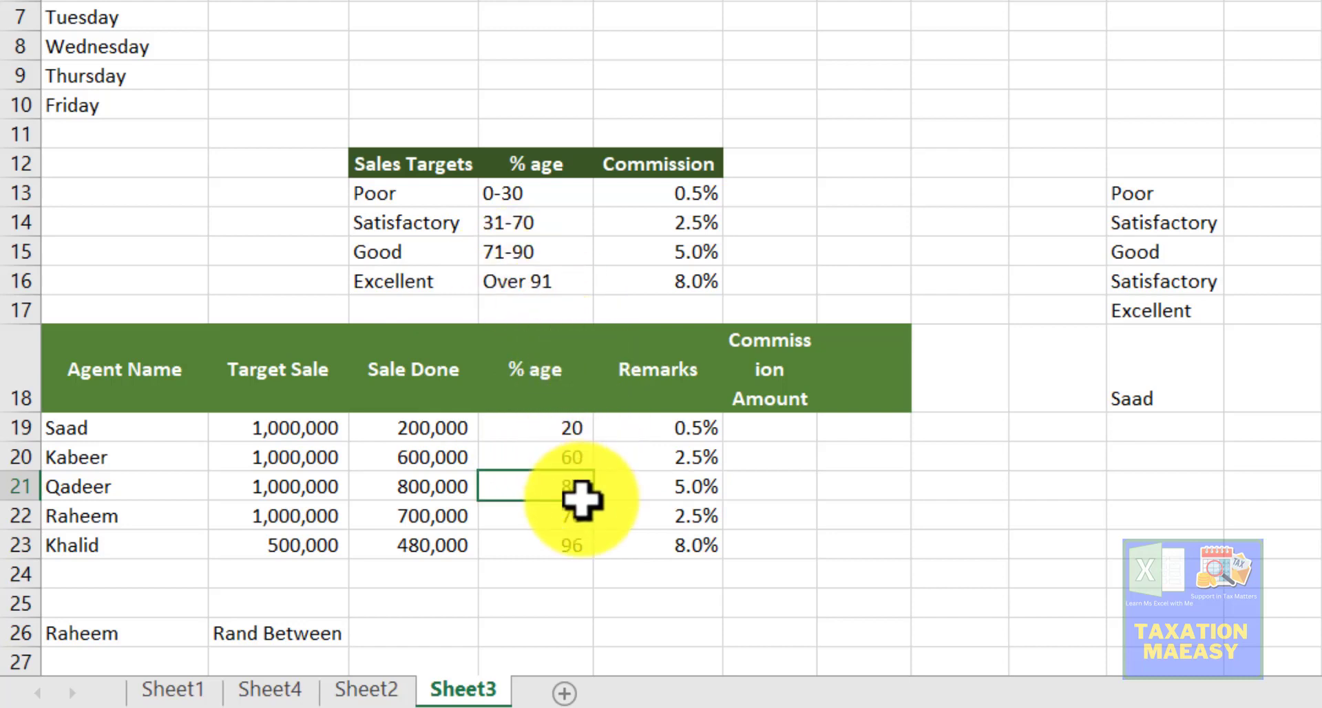
left_click(521, 248)
left_click_drag(703, 510, 582, 518)
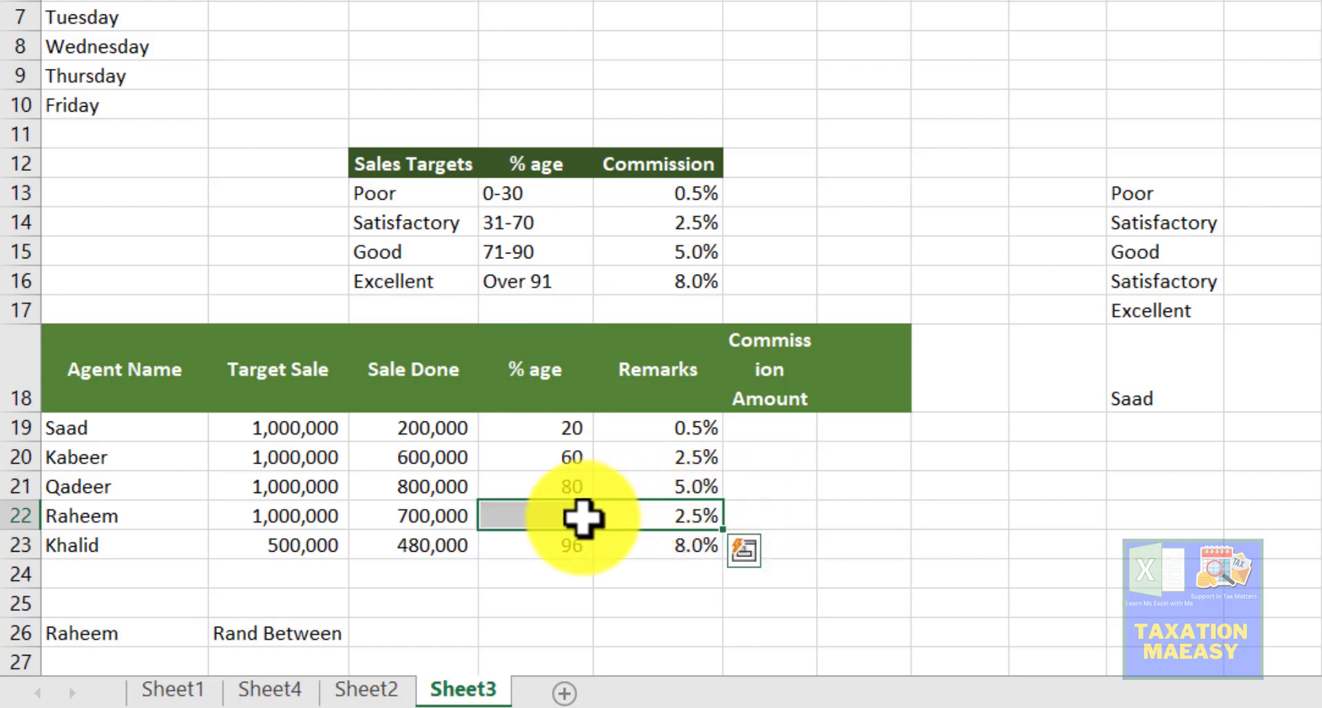
left_click(522, 229)
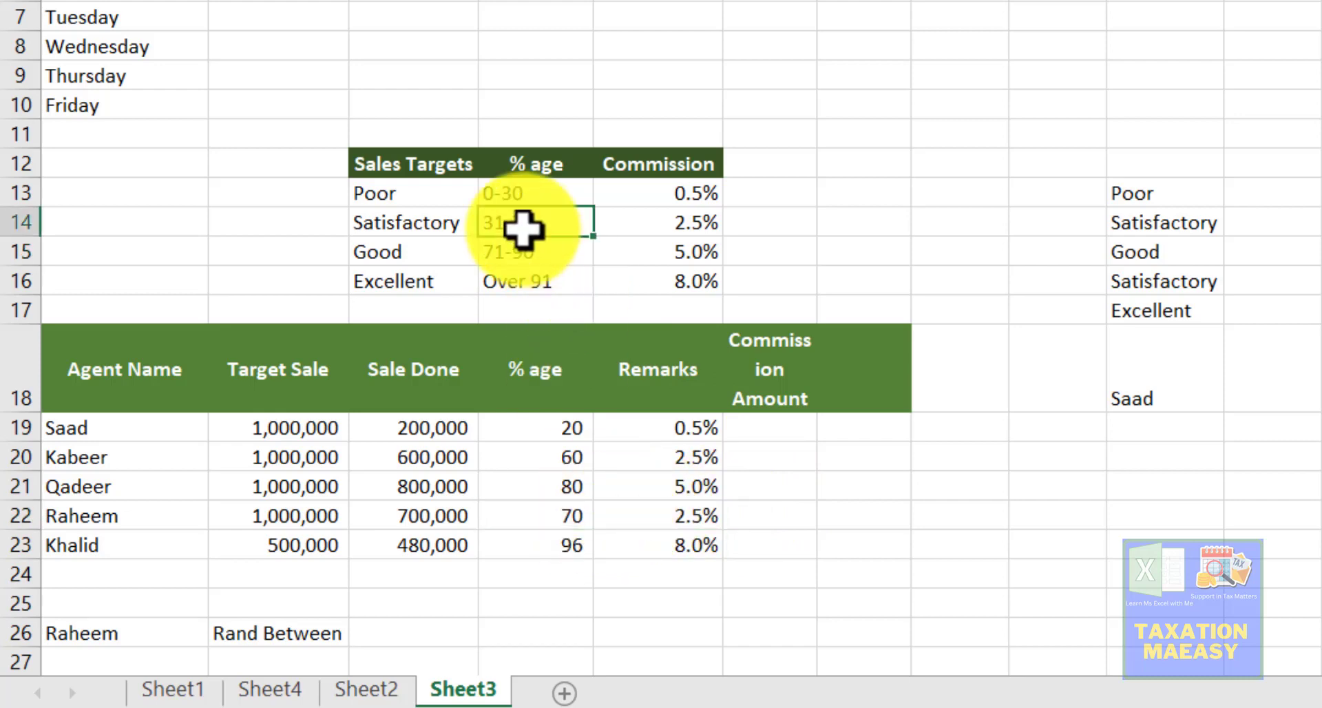
left_click(703, 524)
Step: Check the percentage and commission rate in row 23 against the Over 91 slab and its commission
left_click(581, 542)
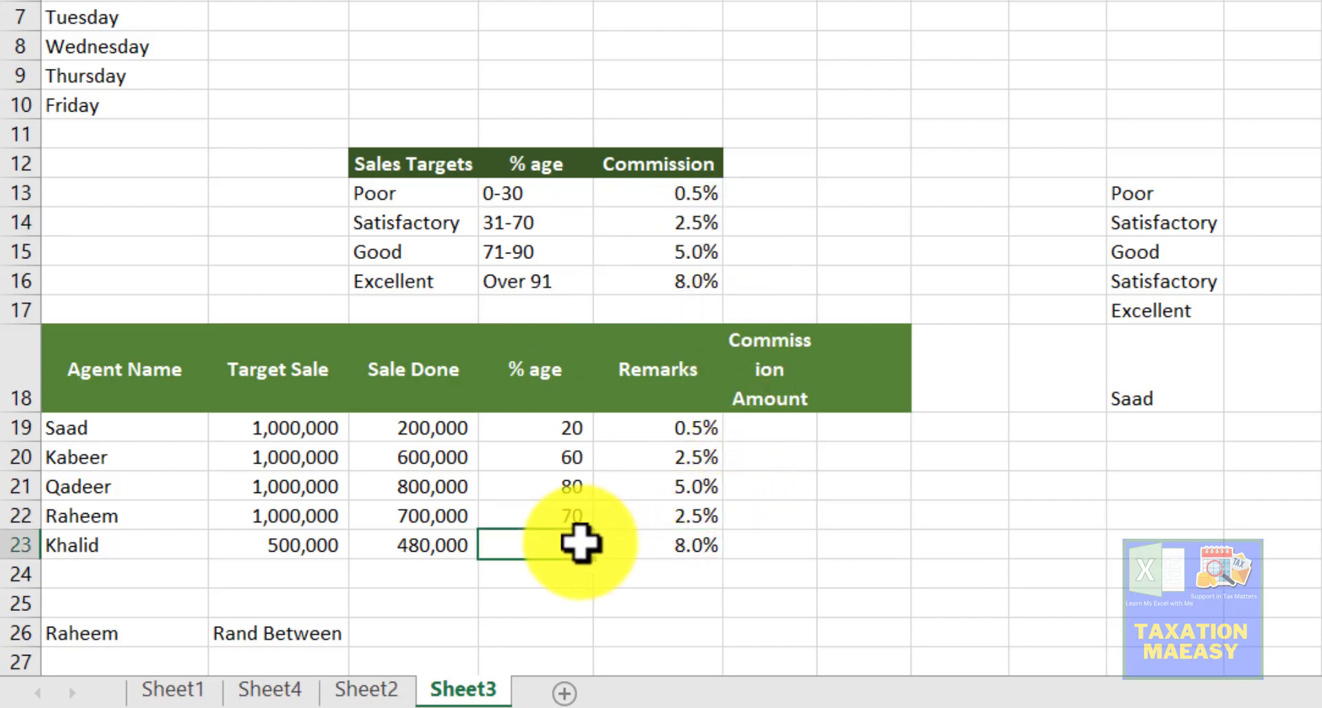
type("96")
key("ctrl+Return")
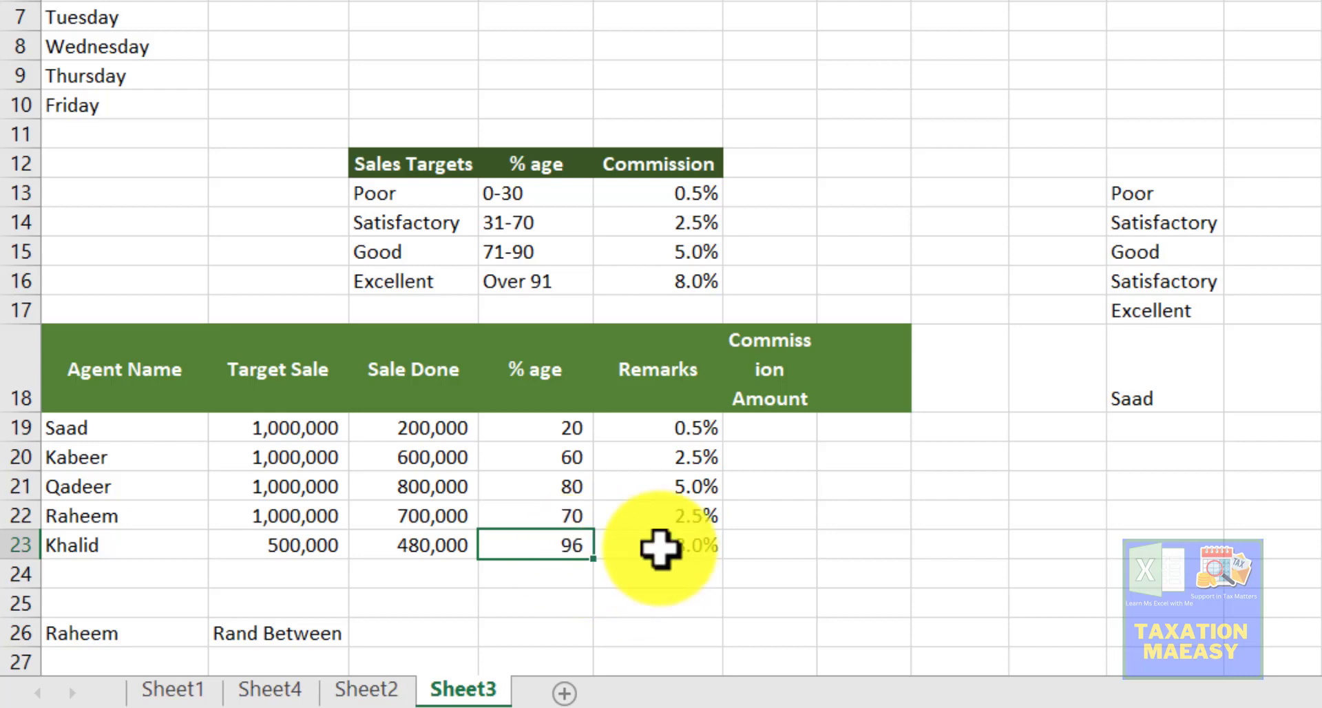
left_click(528, 285)
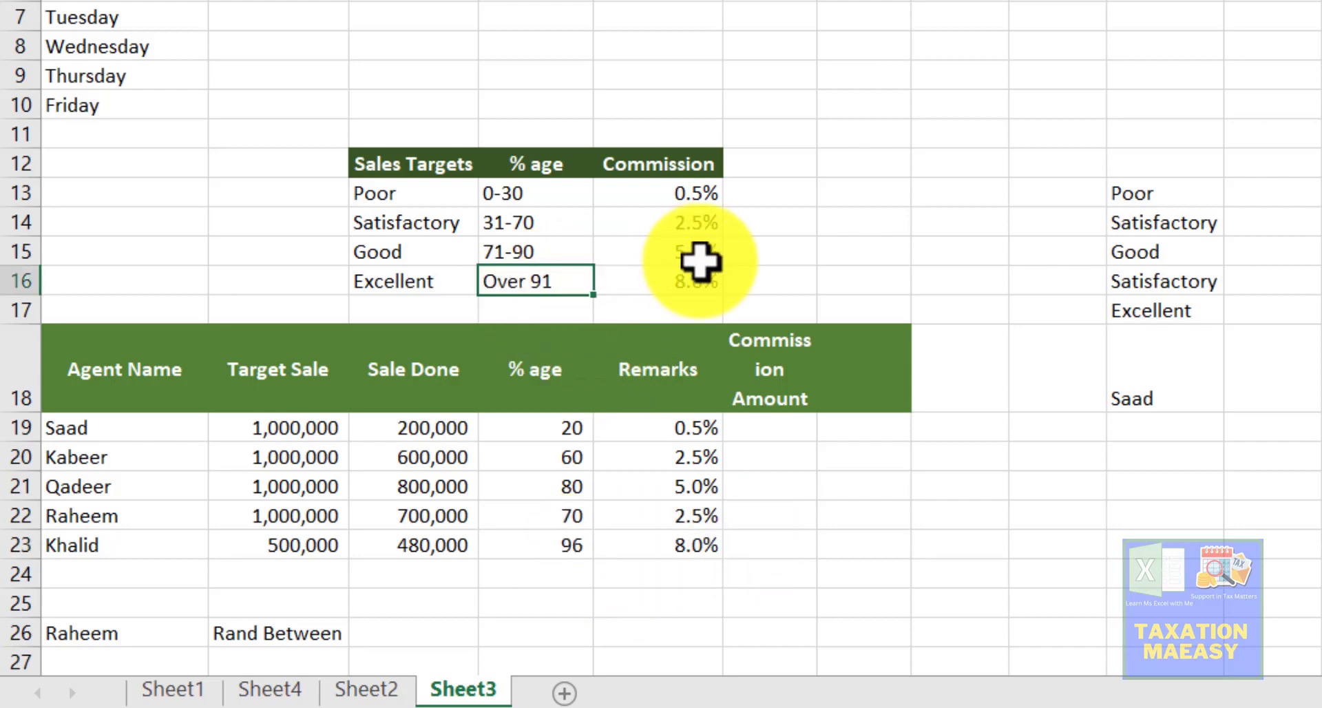
left_click(696, 283)
left_click(701, 541)
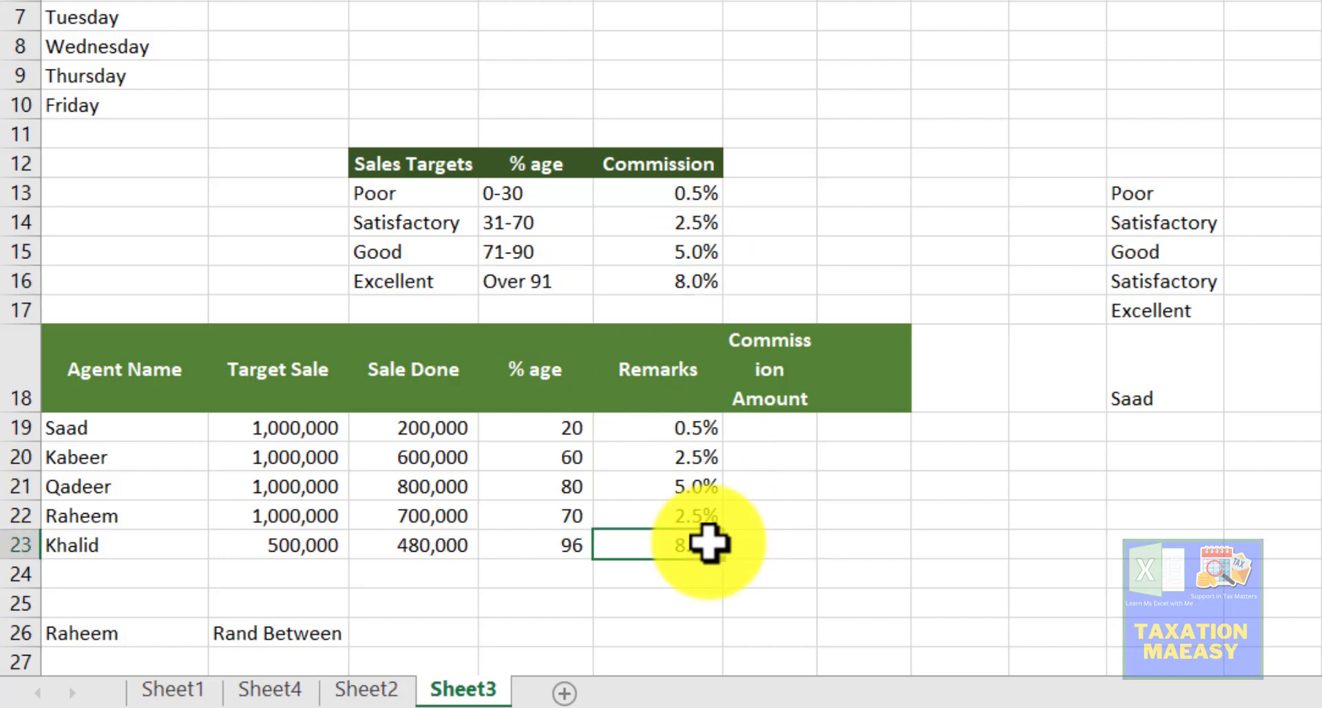
Step: Review the index number conditions and absolute value references of the CHOOSE formula in E19
left_click(694, 434)
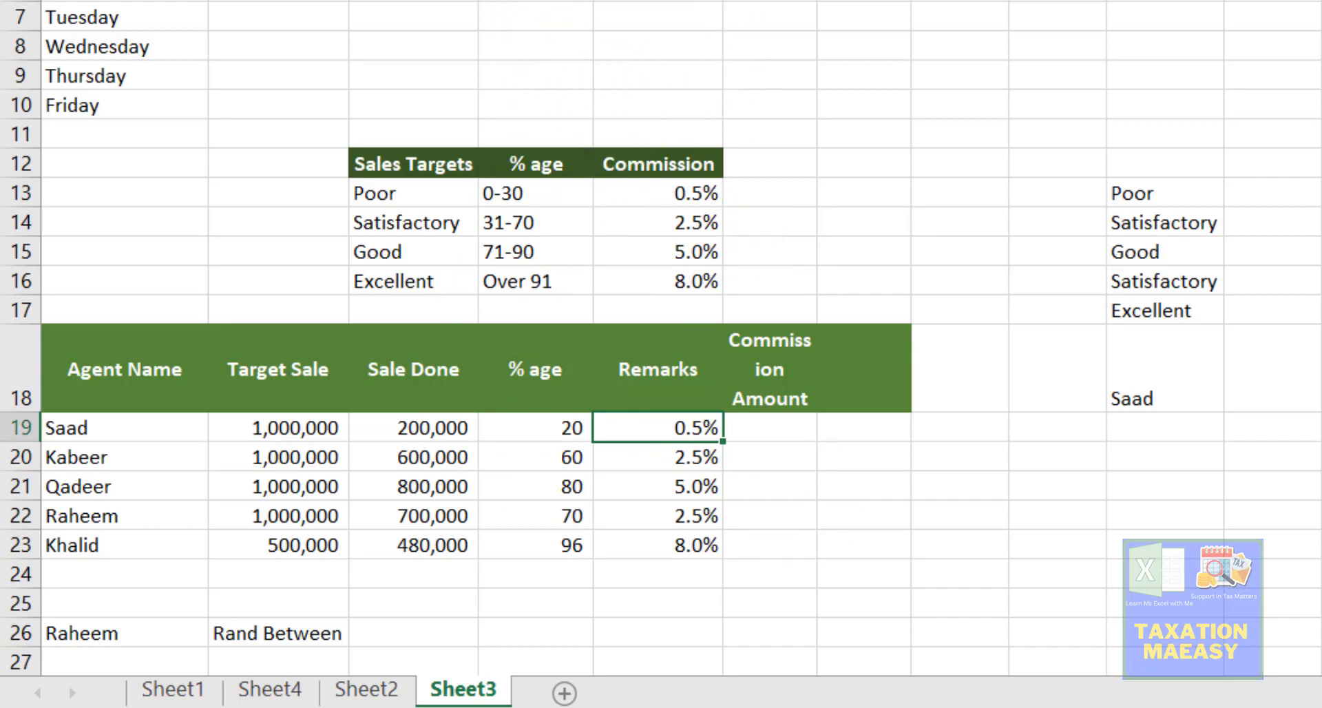
key("F2")
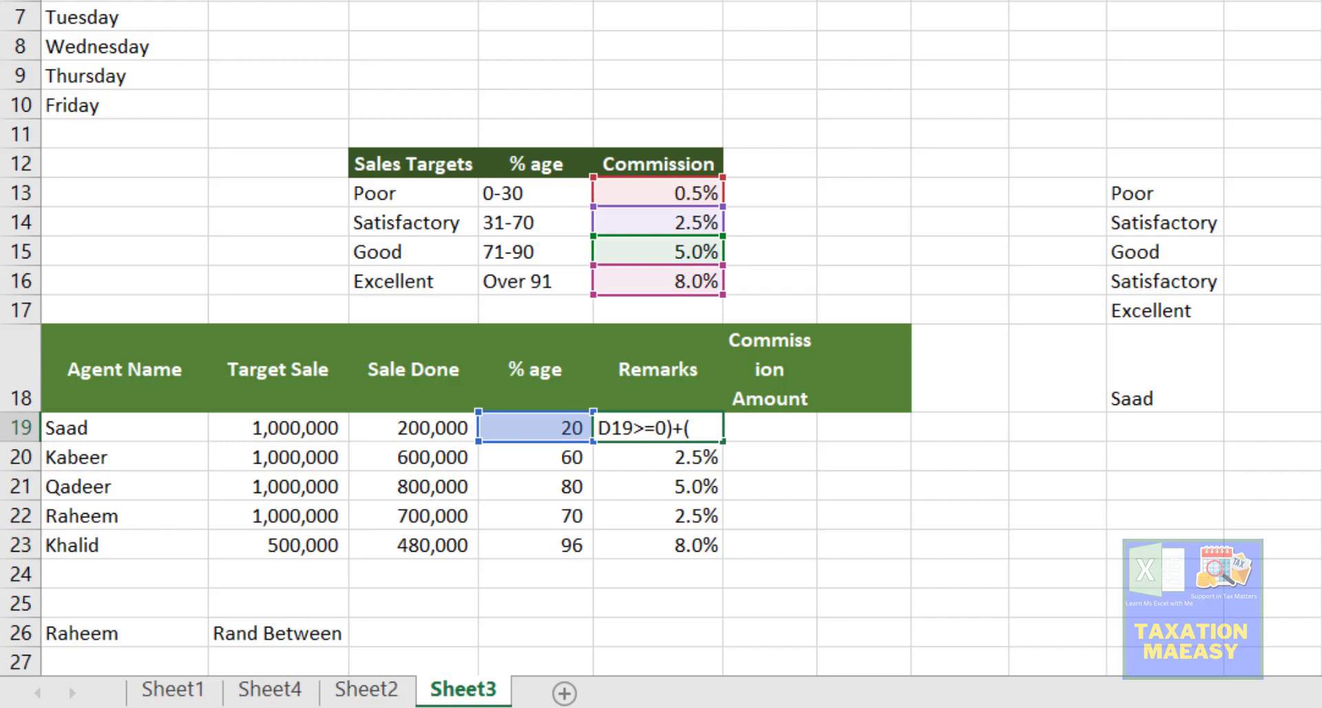
key("Home")
key("Down")
key("Down")
key("Down")
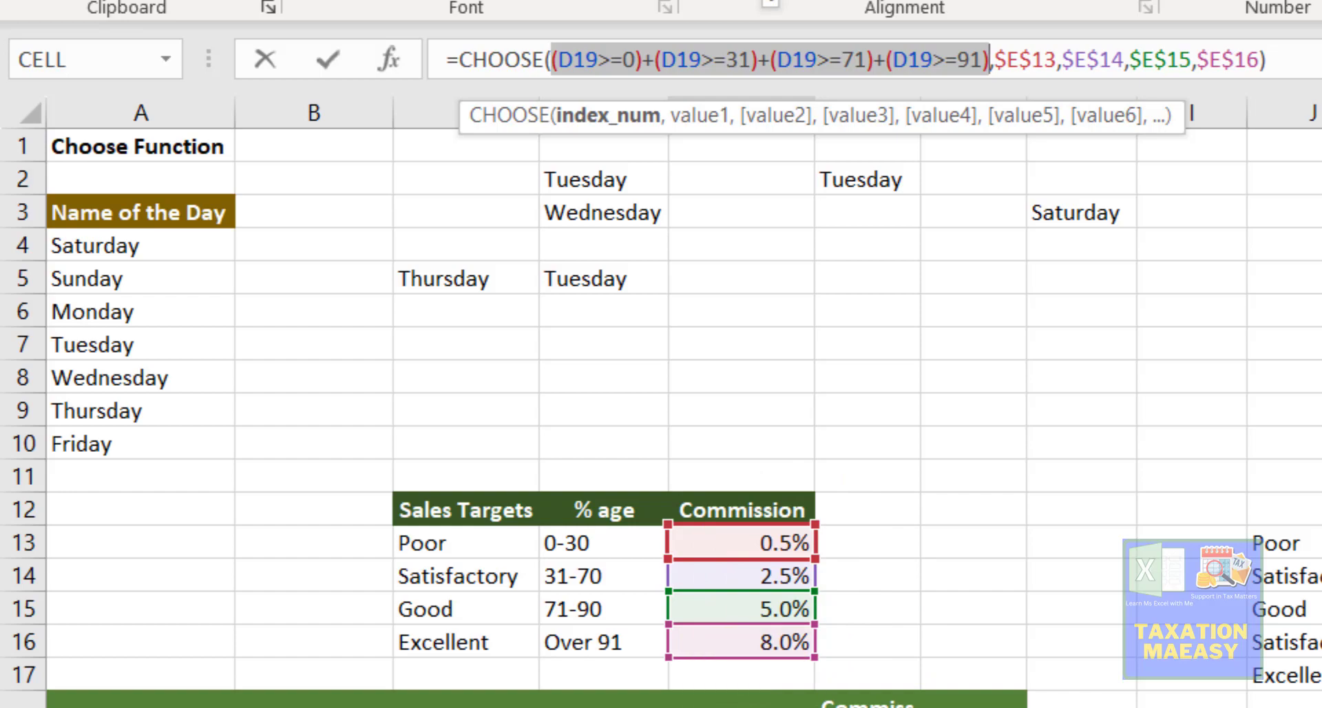
key("ctrl+Return")
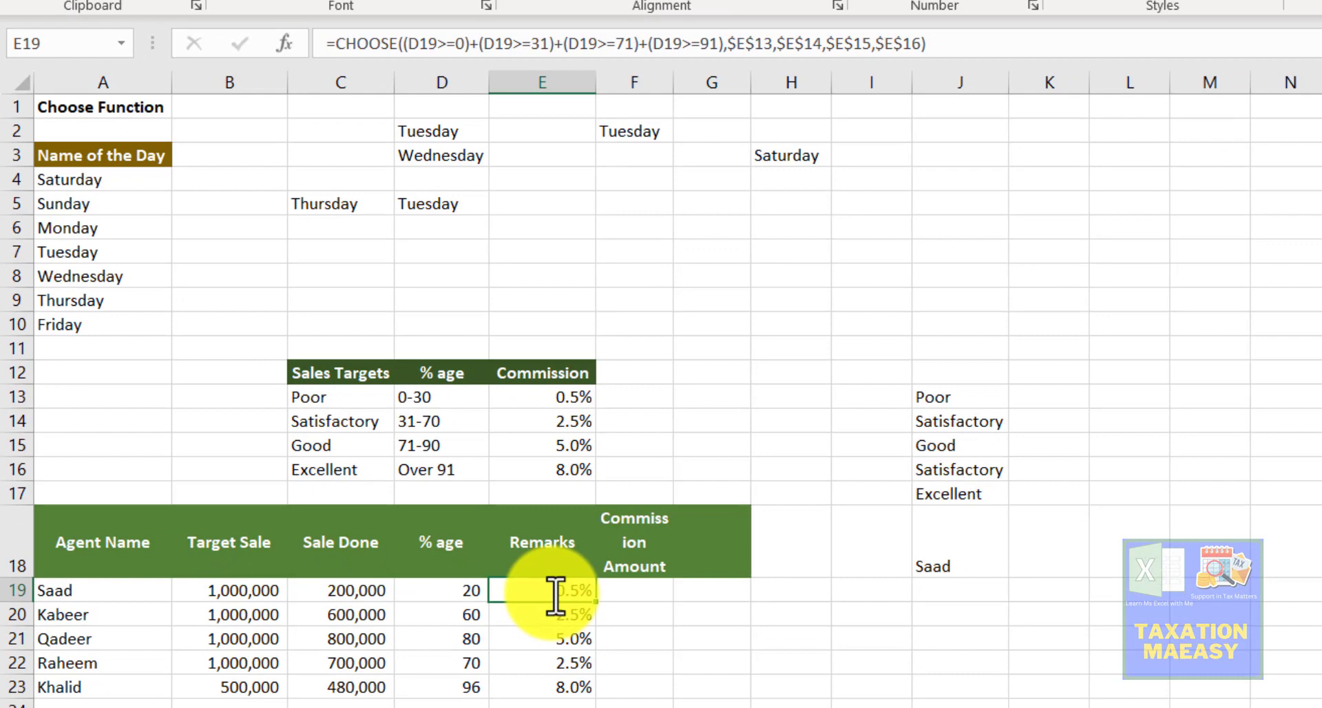
Step: Begin an IF formula in G19 with the logical test D19<30 and E13 as the value if true
key("Left")
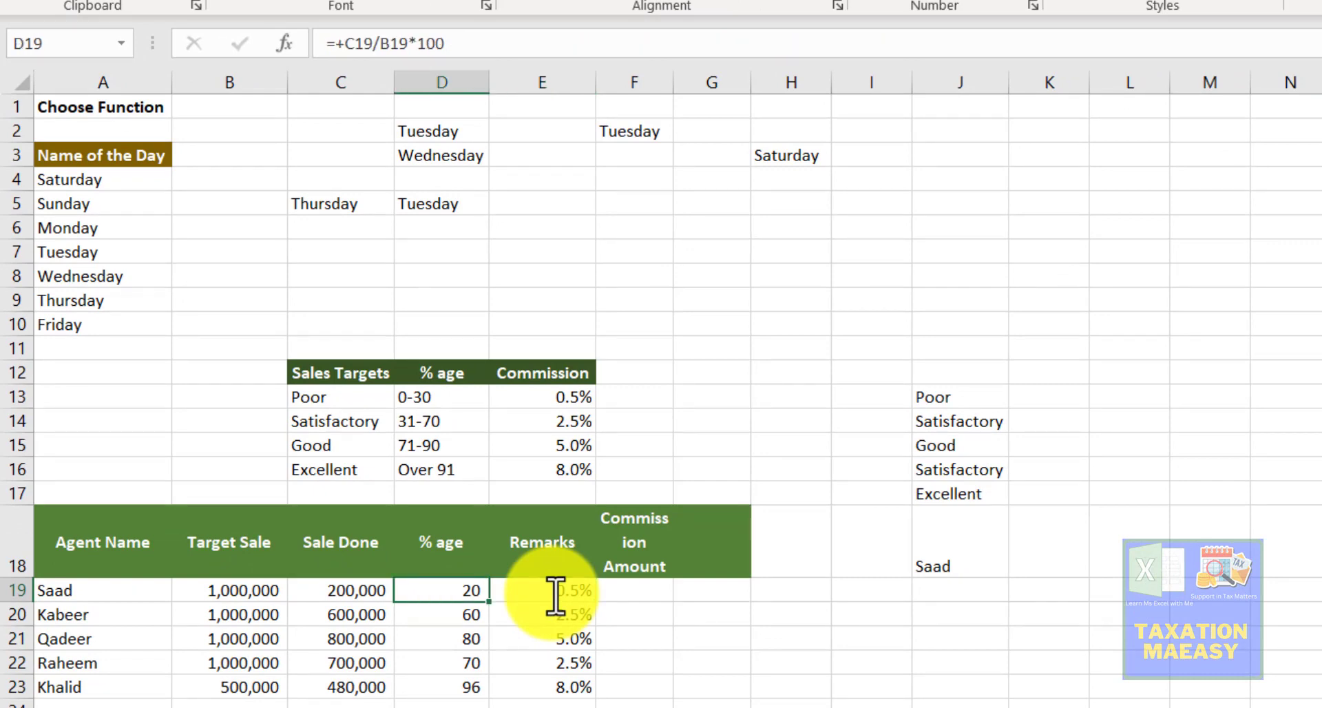
key("Up")
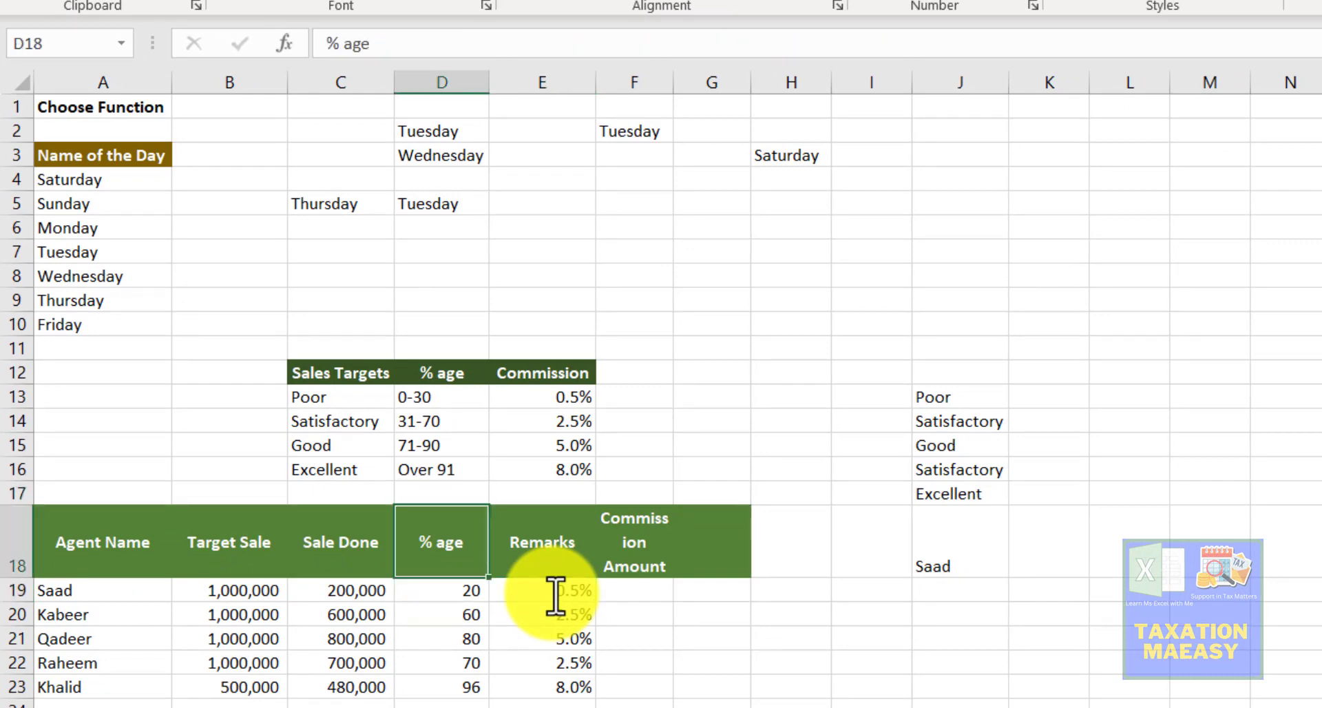
key("Right")
key("Right")
key("Down")
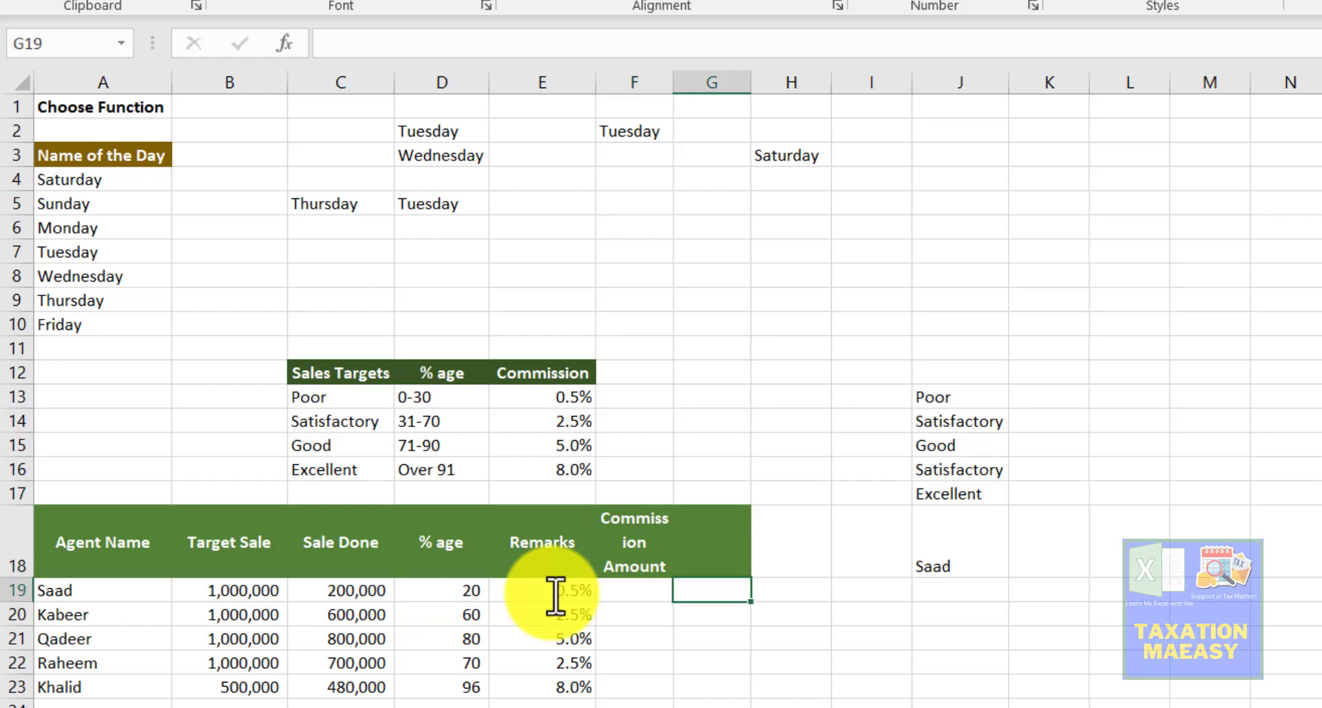
type("=")
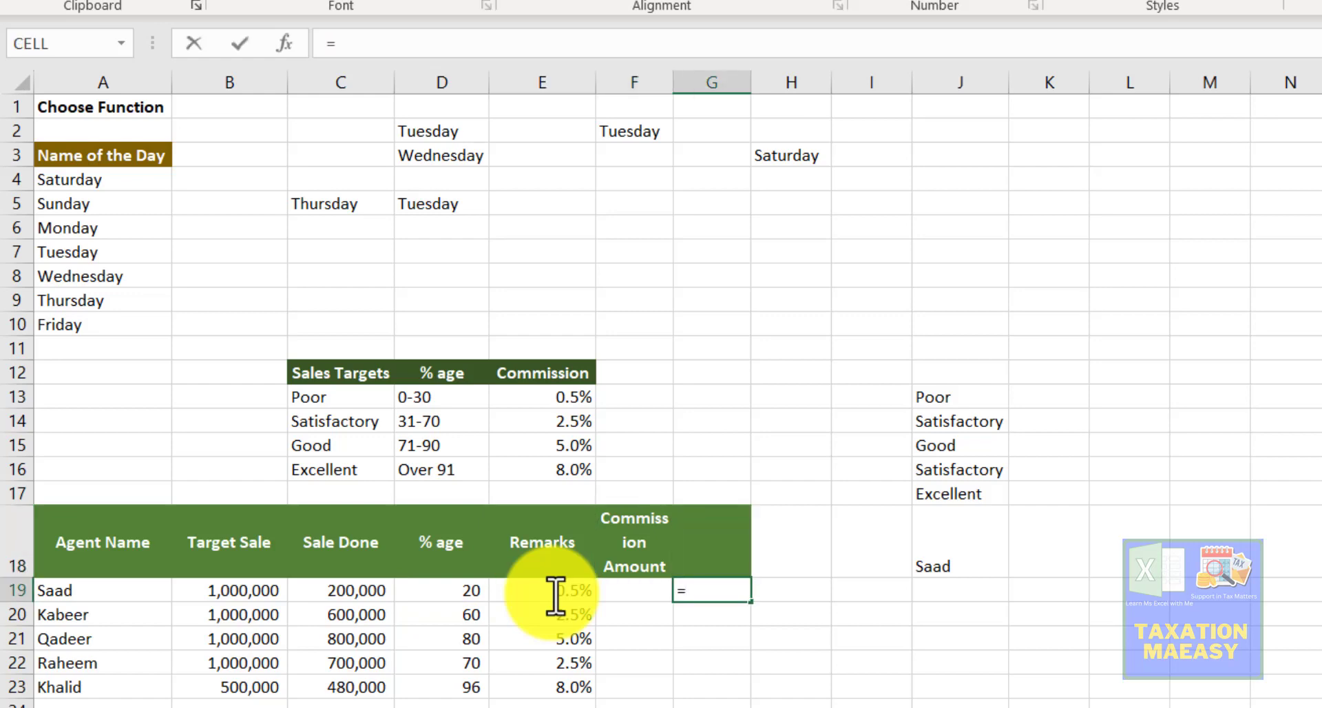
type("if")
key("Tab")
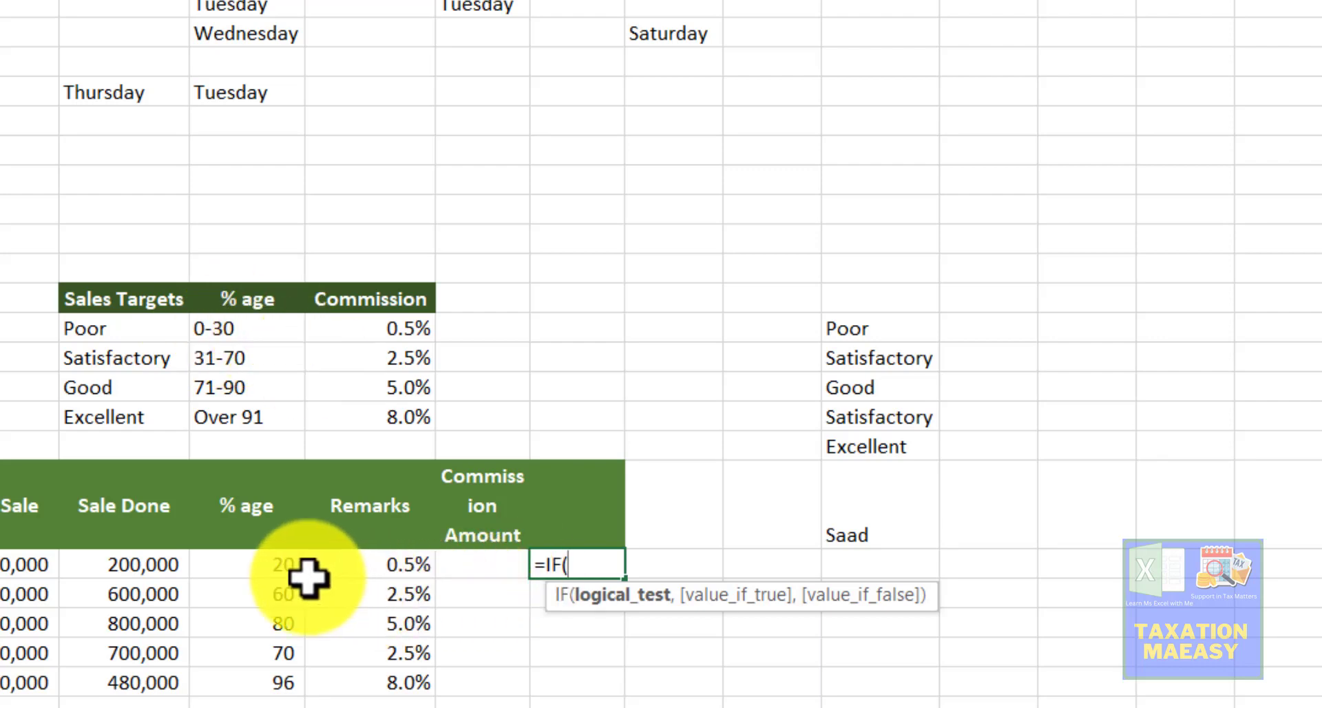
left_click(279, 566)
type(">")
key("BackSpace")
type("<")
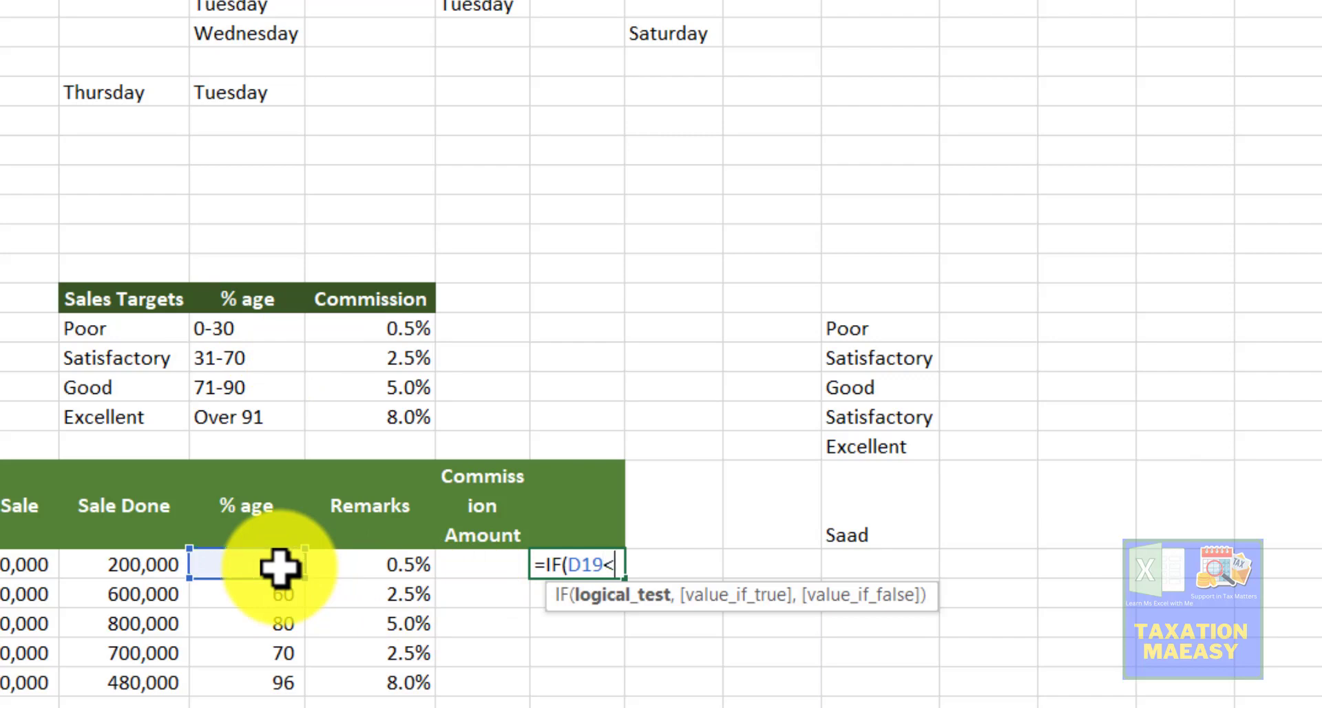
type("30,")
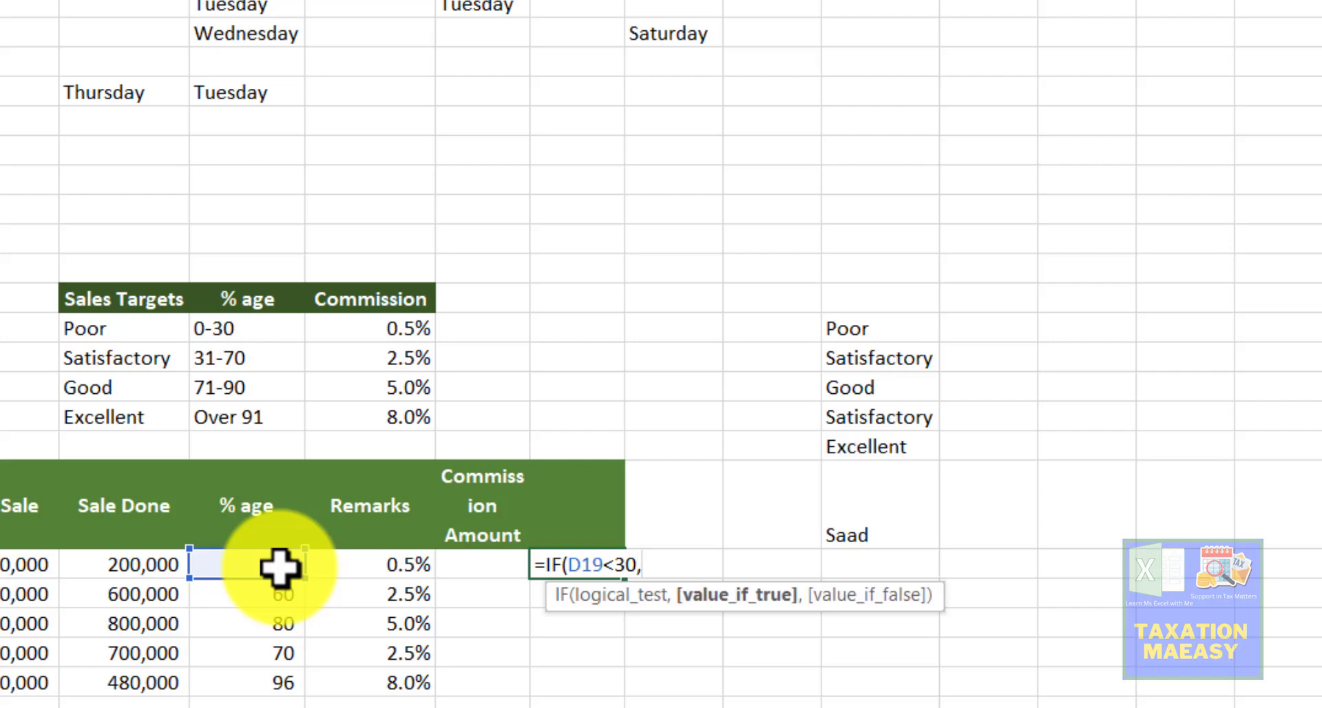
left_click(405, 329)
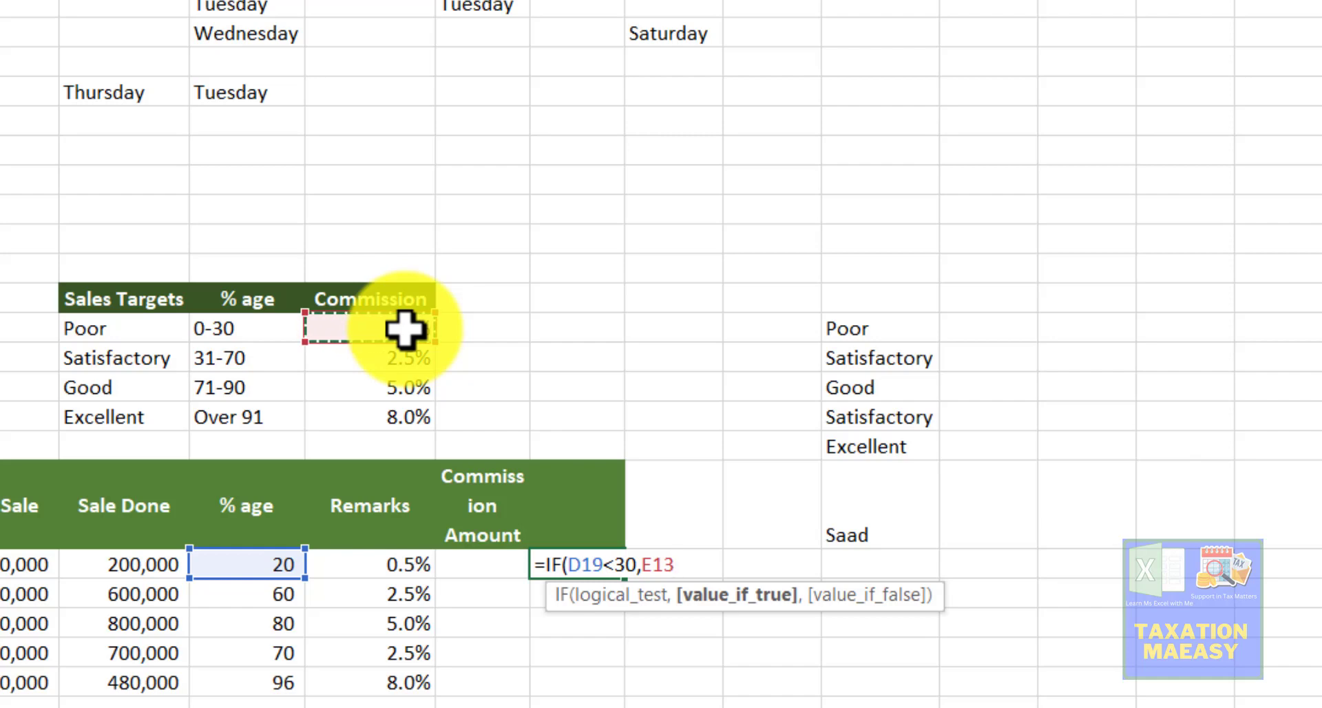
type(",")
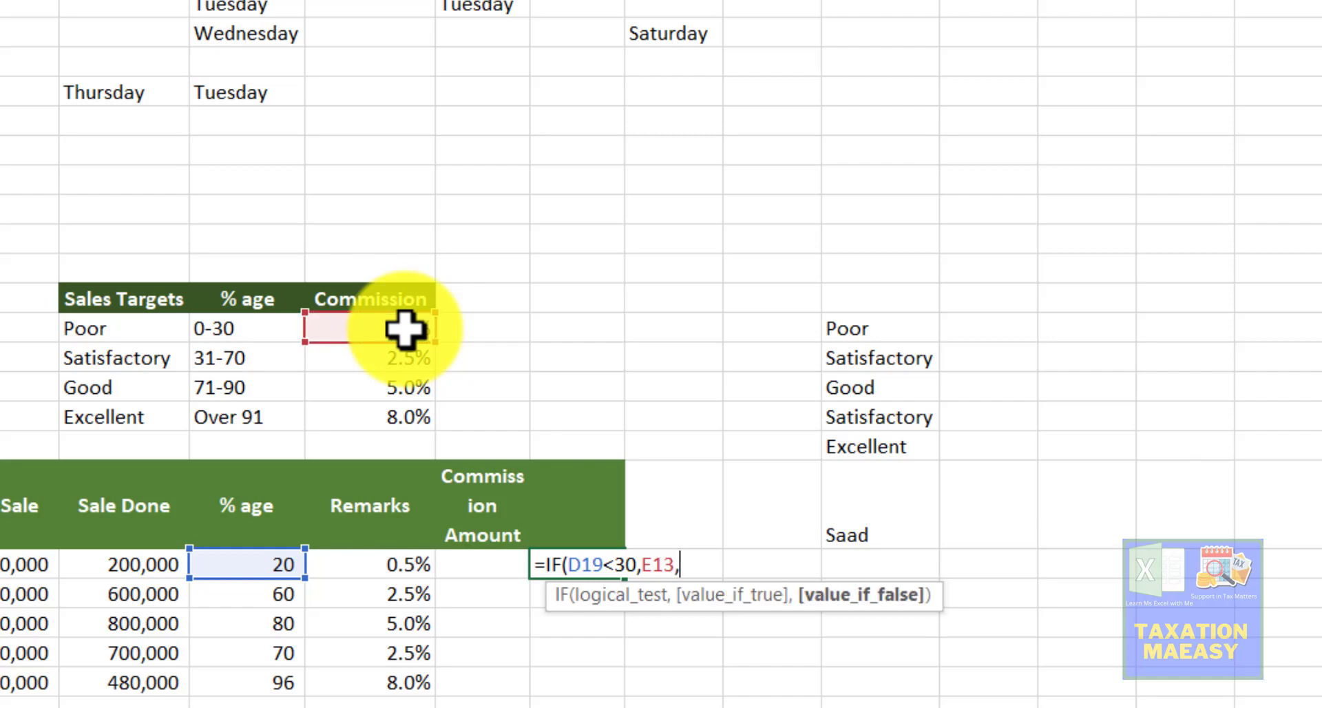
Step: Nest a second IF as the value if false in G19 and correct the first logical test to D19<=30
type("if")
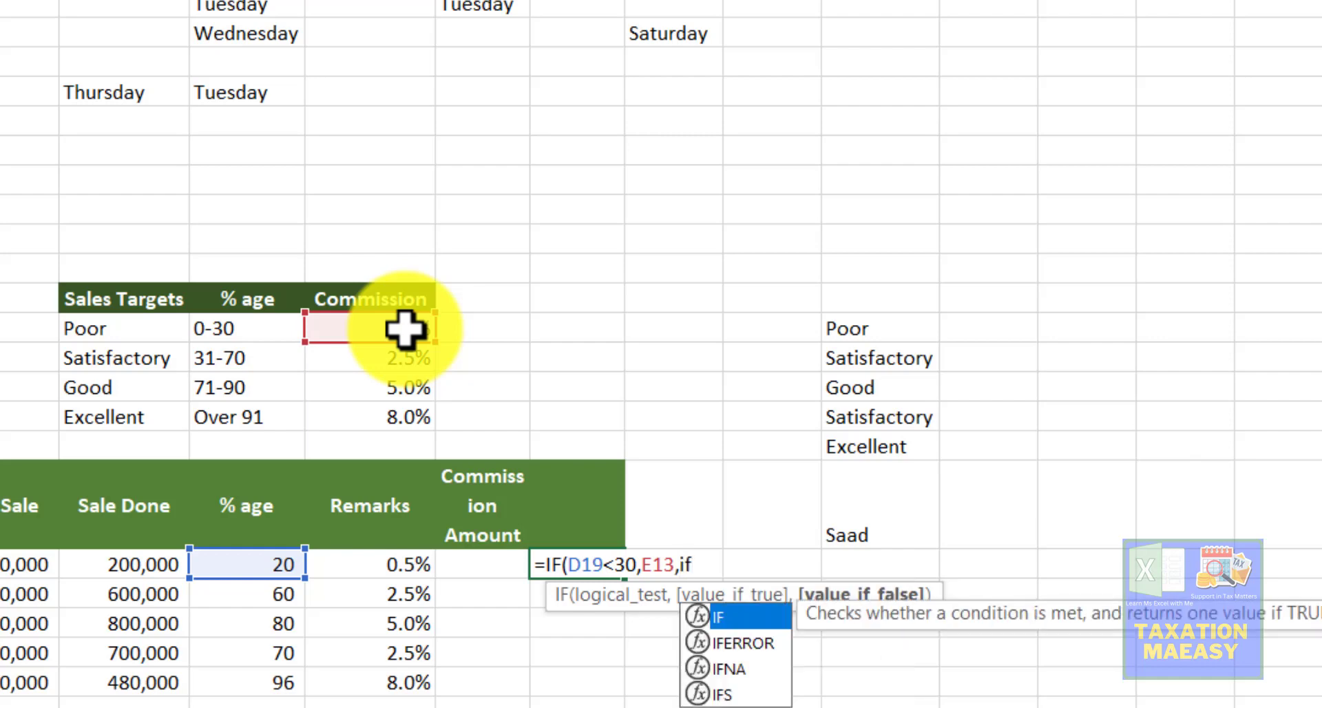
key("Tab")
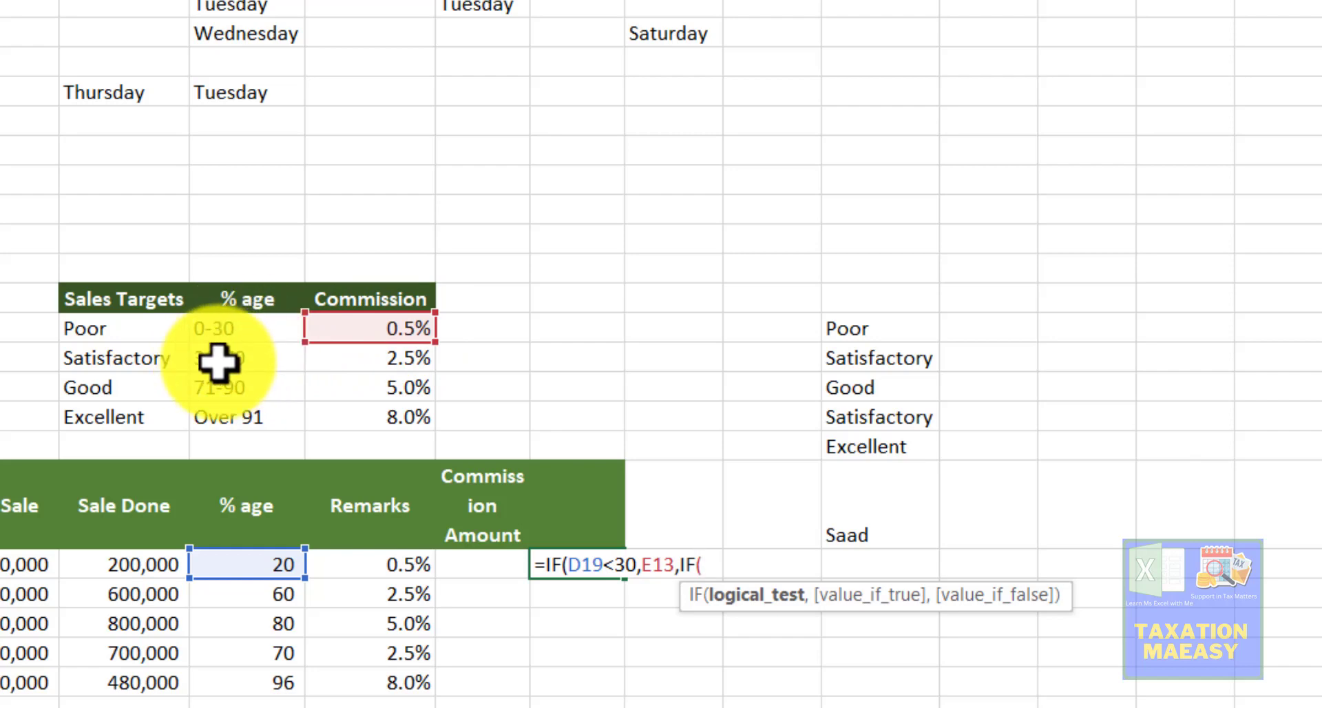
left_click(612, 564)
type("=")
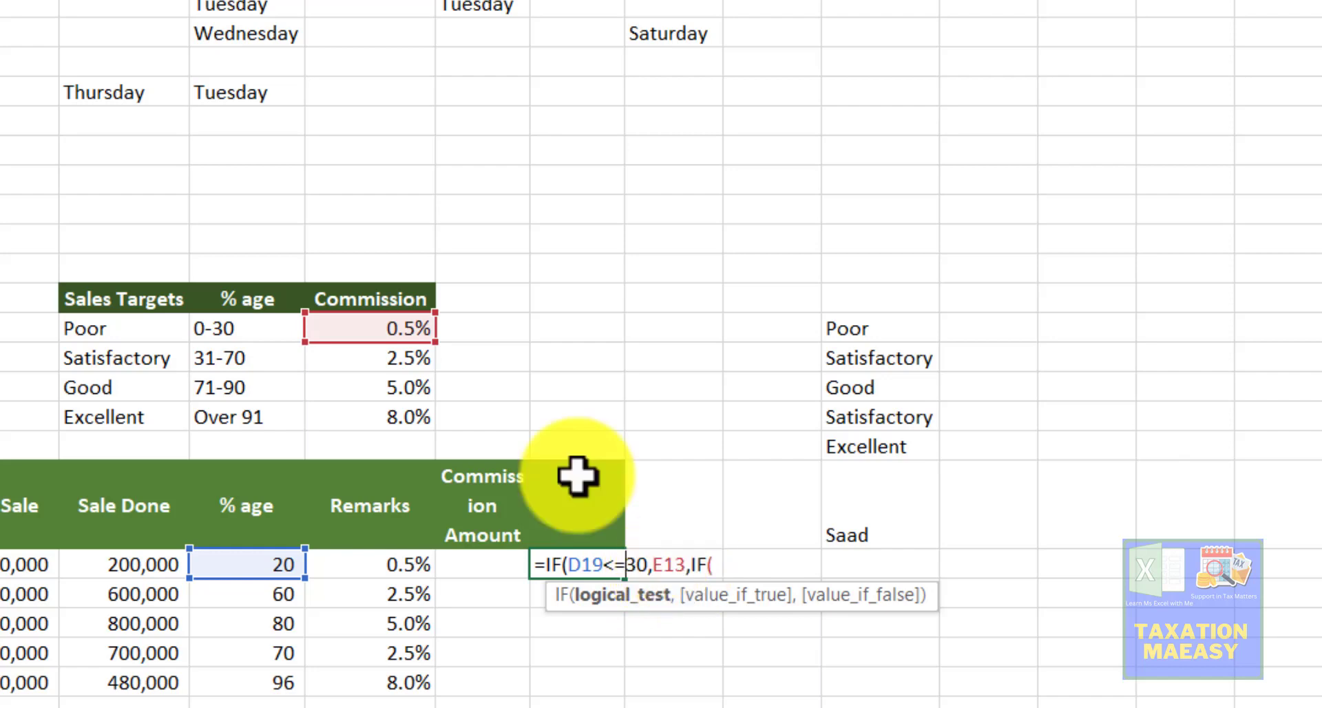
left_click(692, 566)
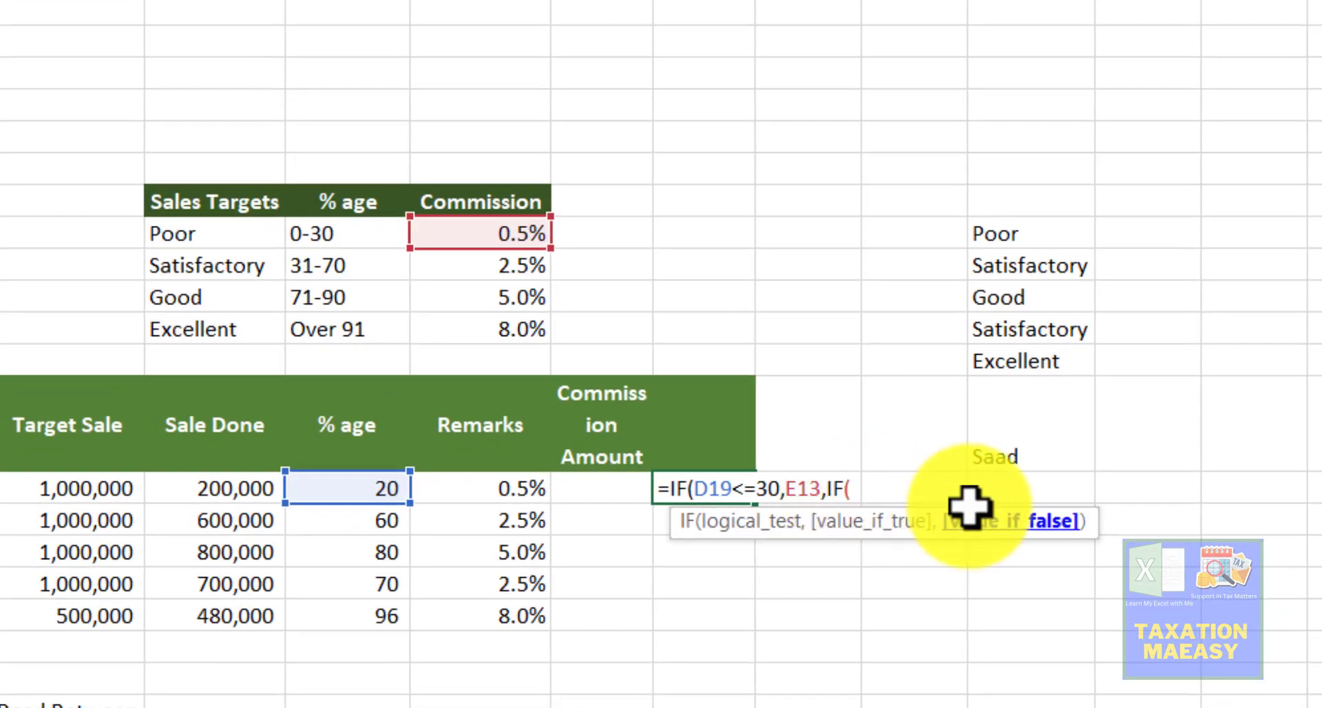
left_click(859, 490)
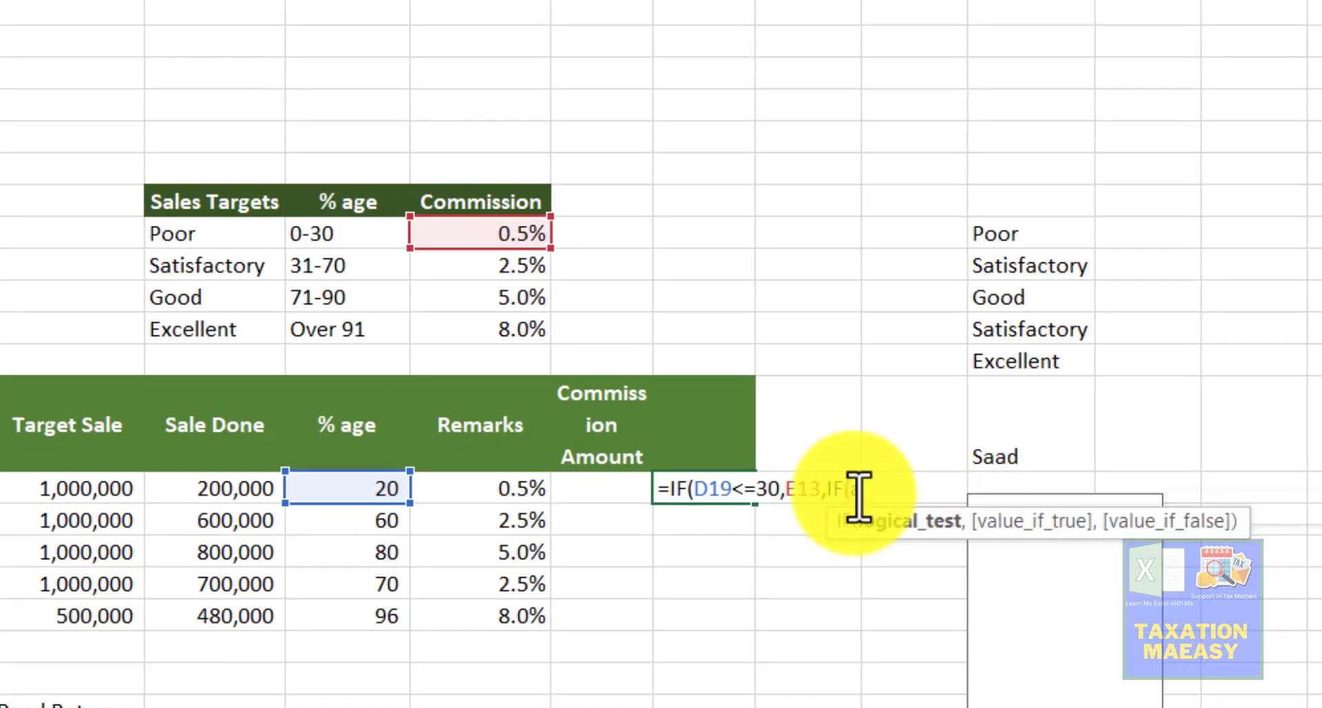
Step: Start the second IF's logical test with an AND function whose first condition is D19>=31
type("and")
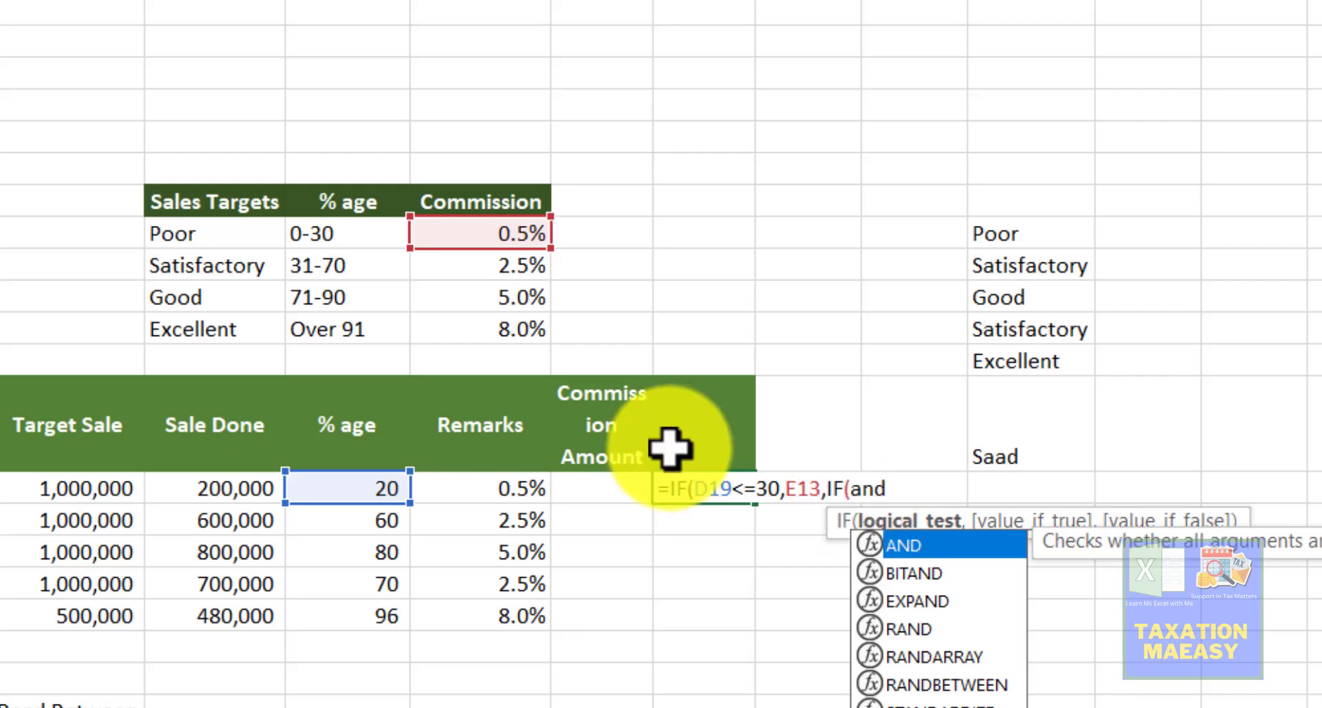
key("Tab")
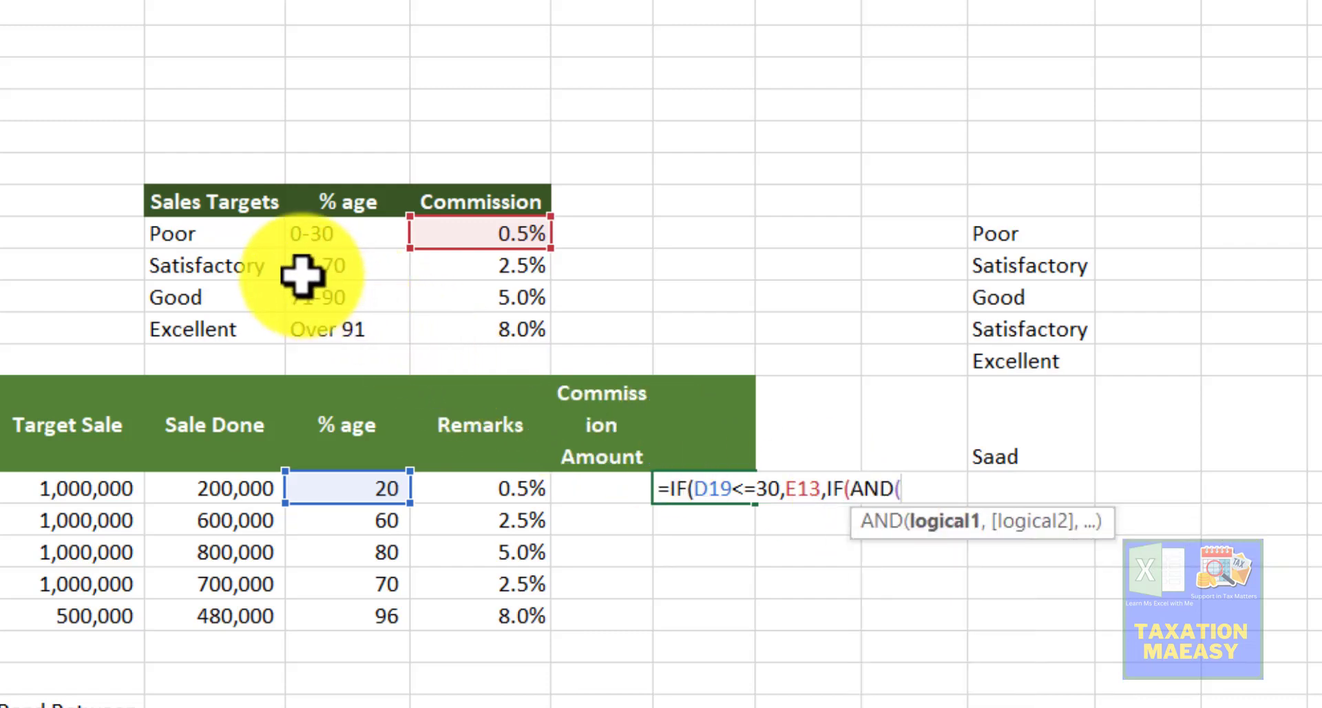
left_click(380, 491)
type("?")
key("BackSpace")
type(">")
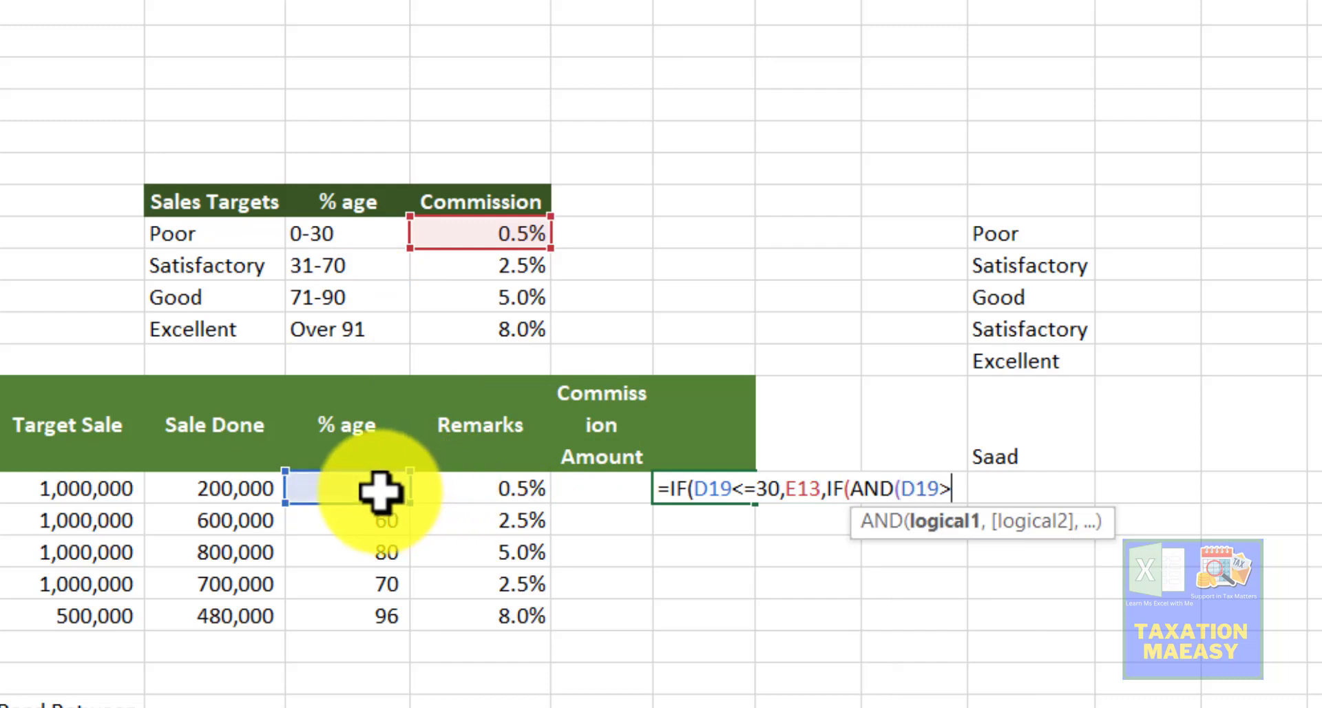
type("]")
key("BackSpace")
type("=31")
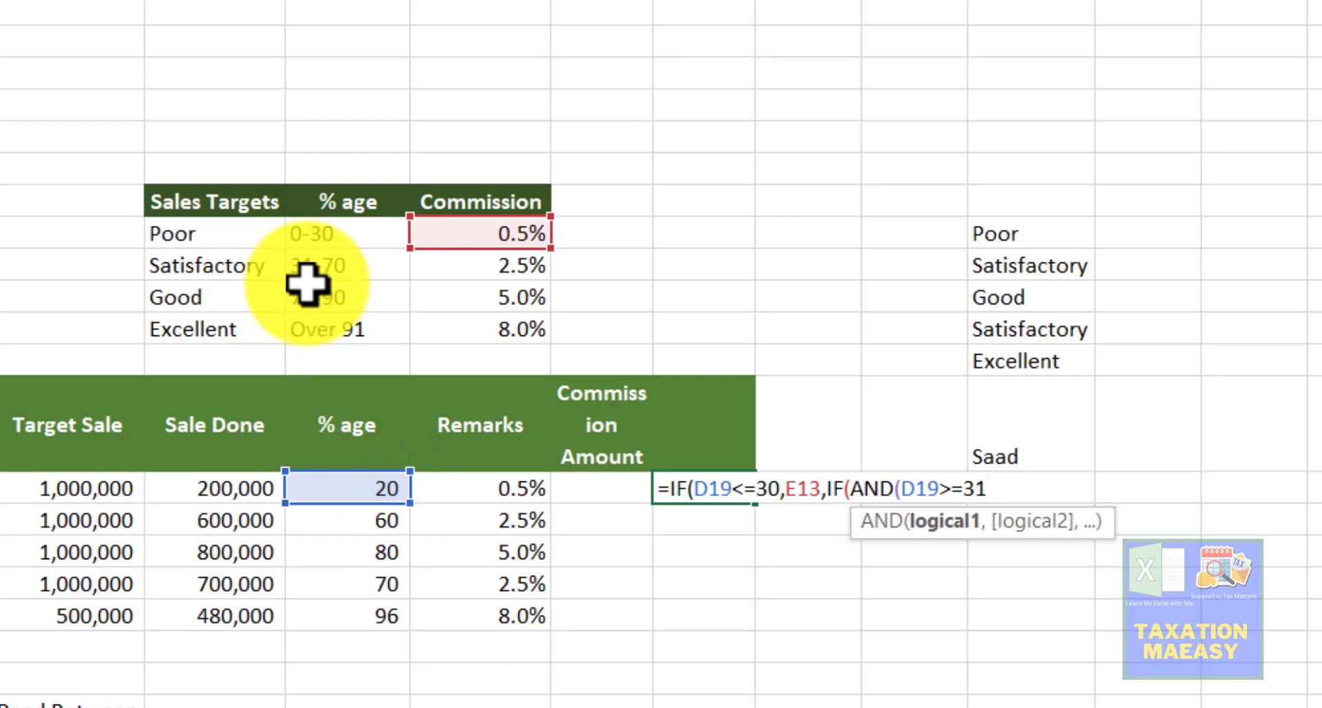
type(",")
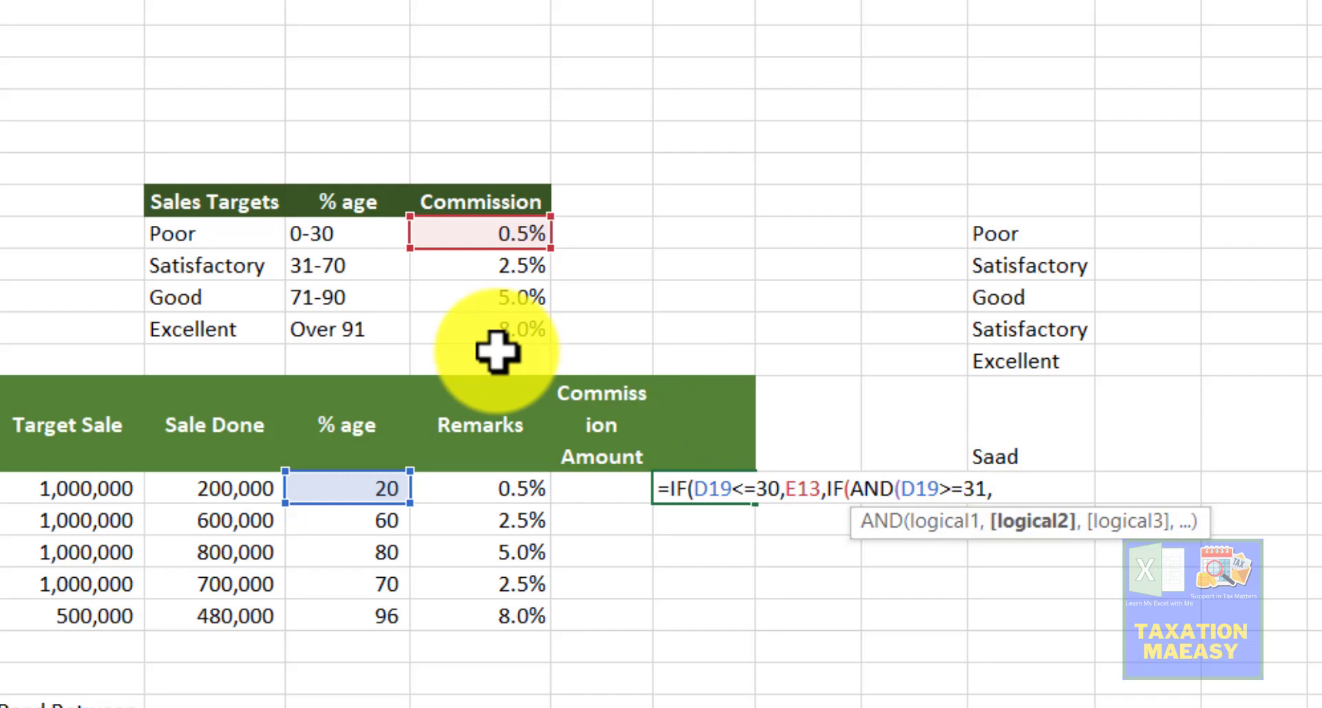
Step: Complete the AND test with the condition D19<=70 and use E14 as the second IF's value if true
left_click(350, 493)
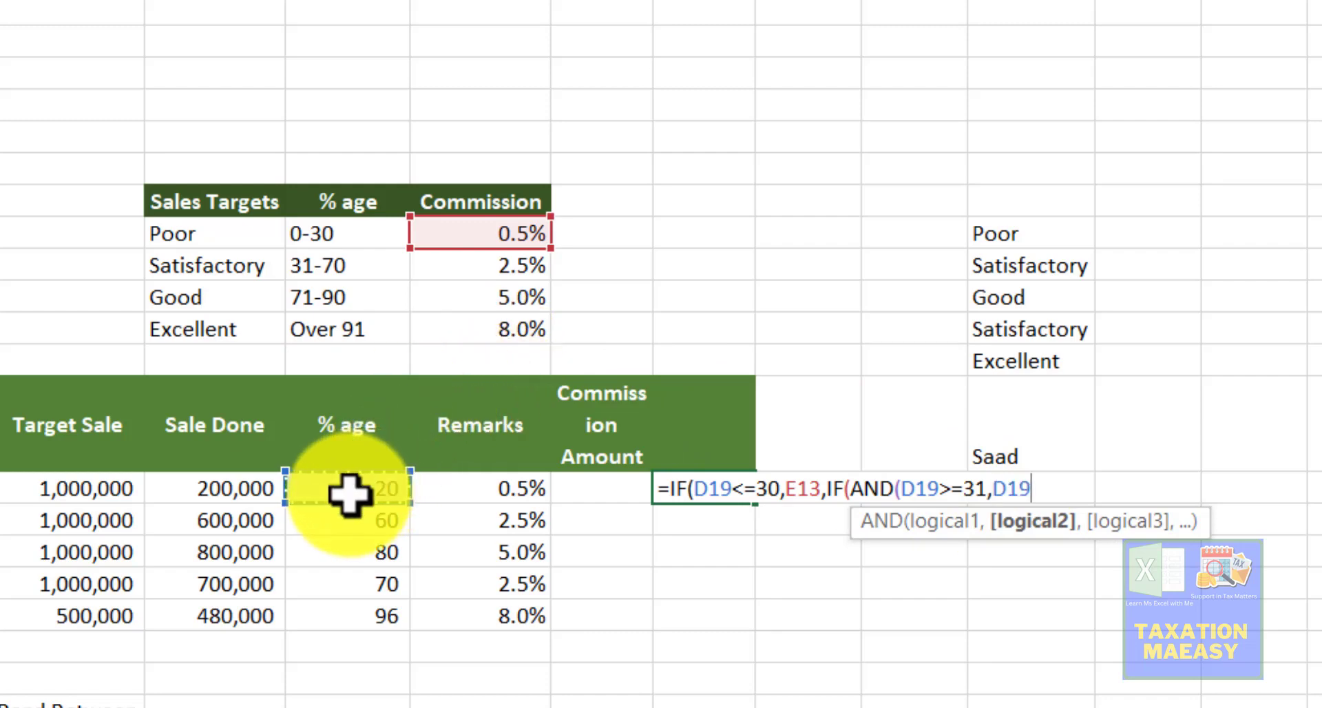
type("<")
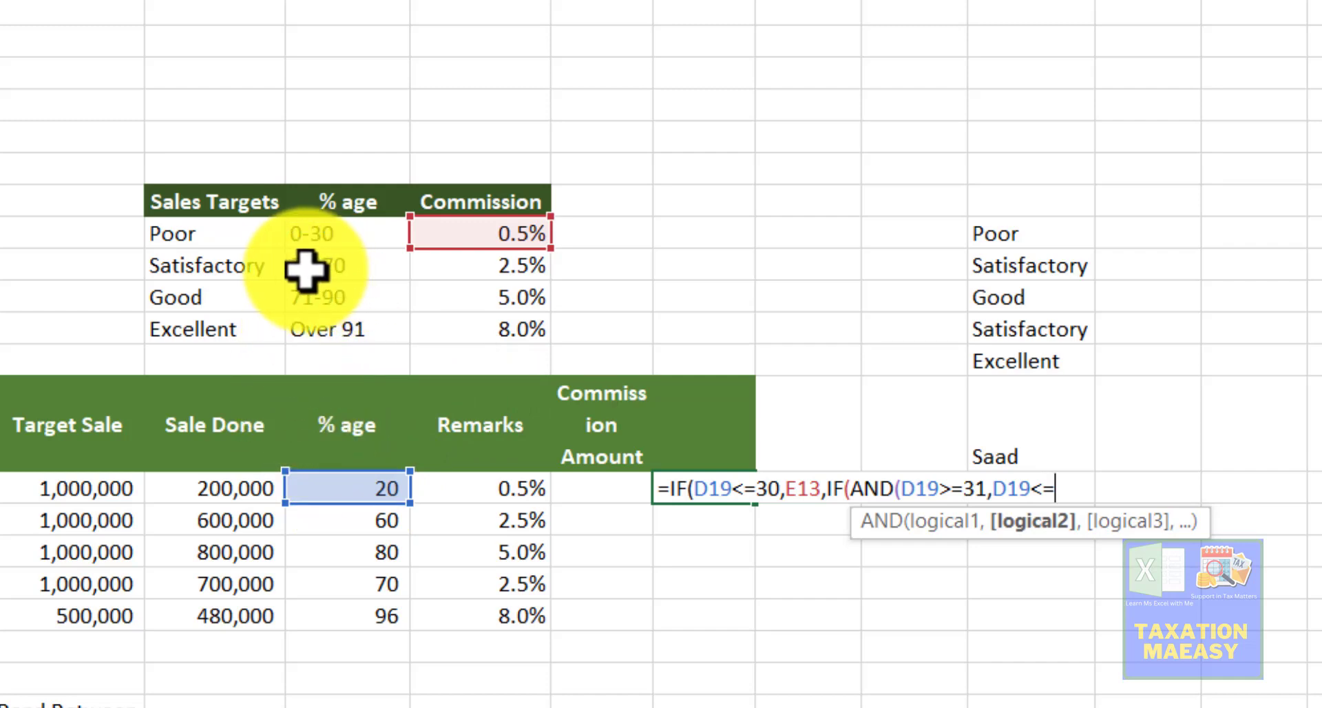
type("=70")
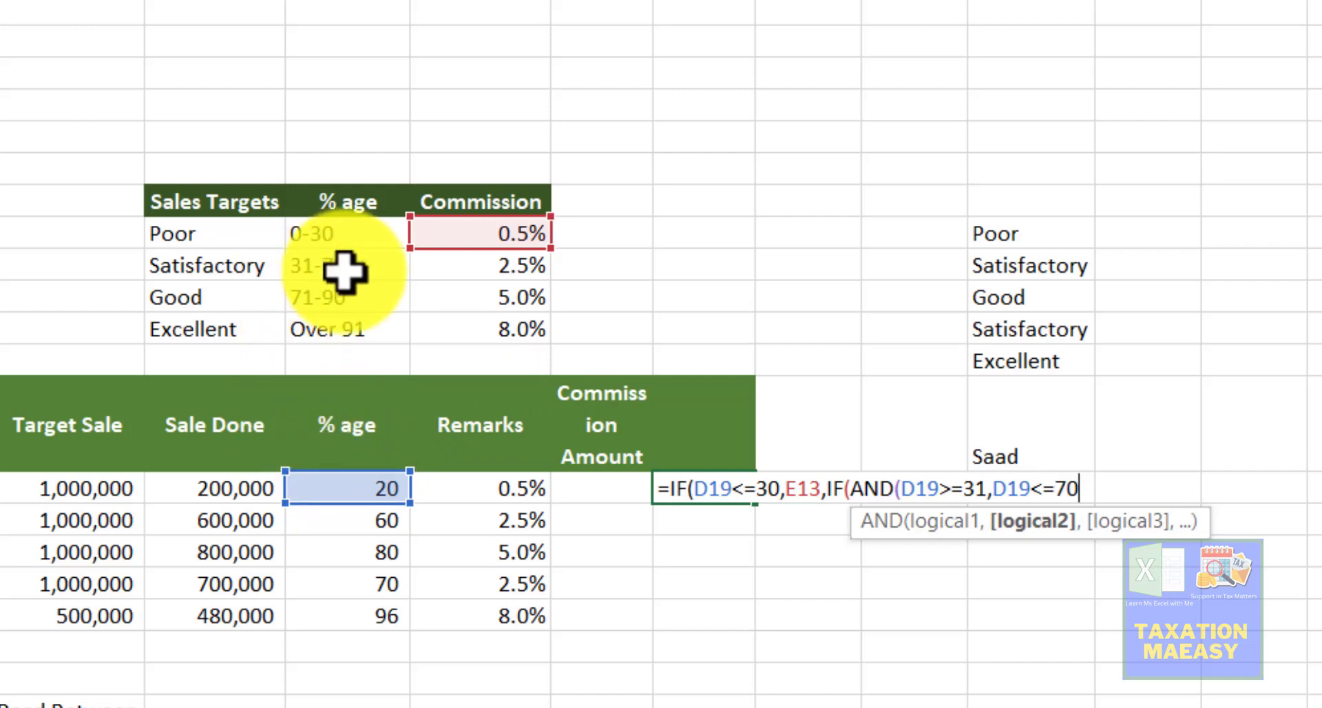
type(")")
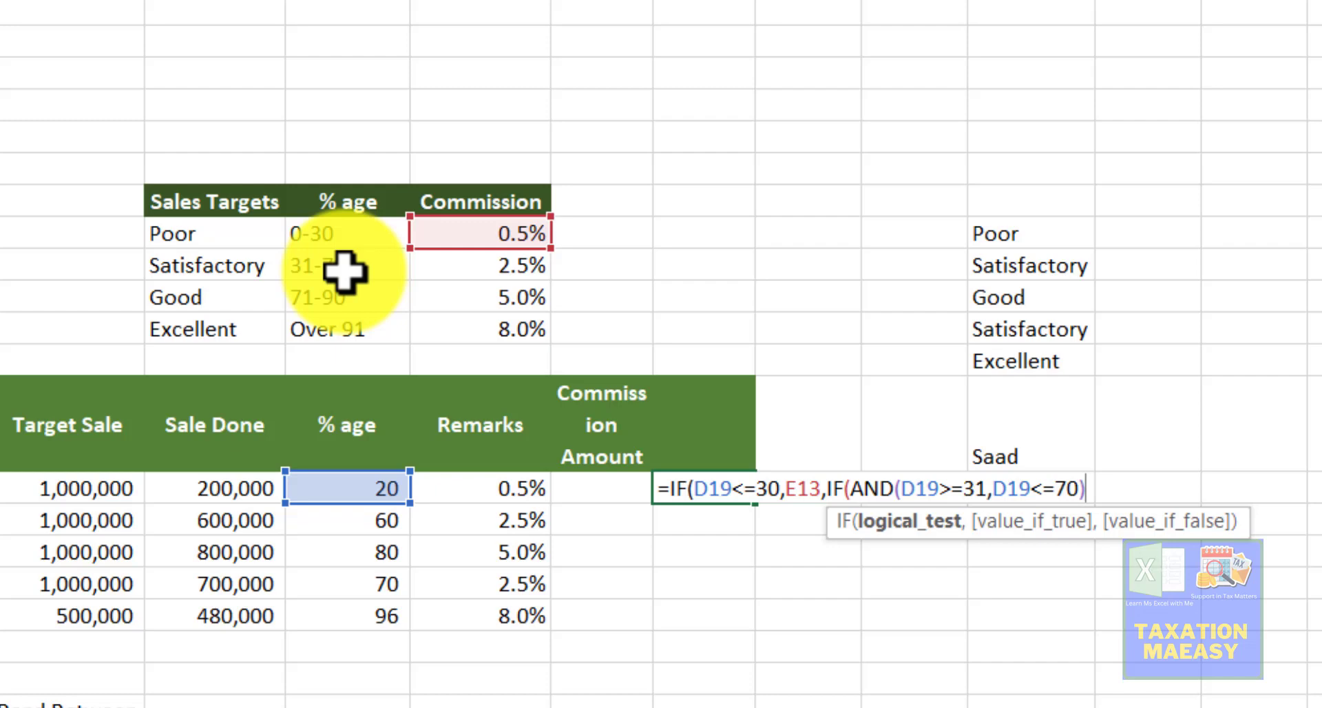
type(",")
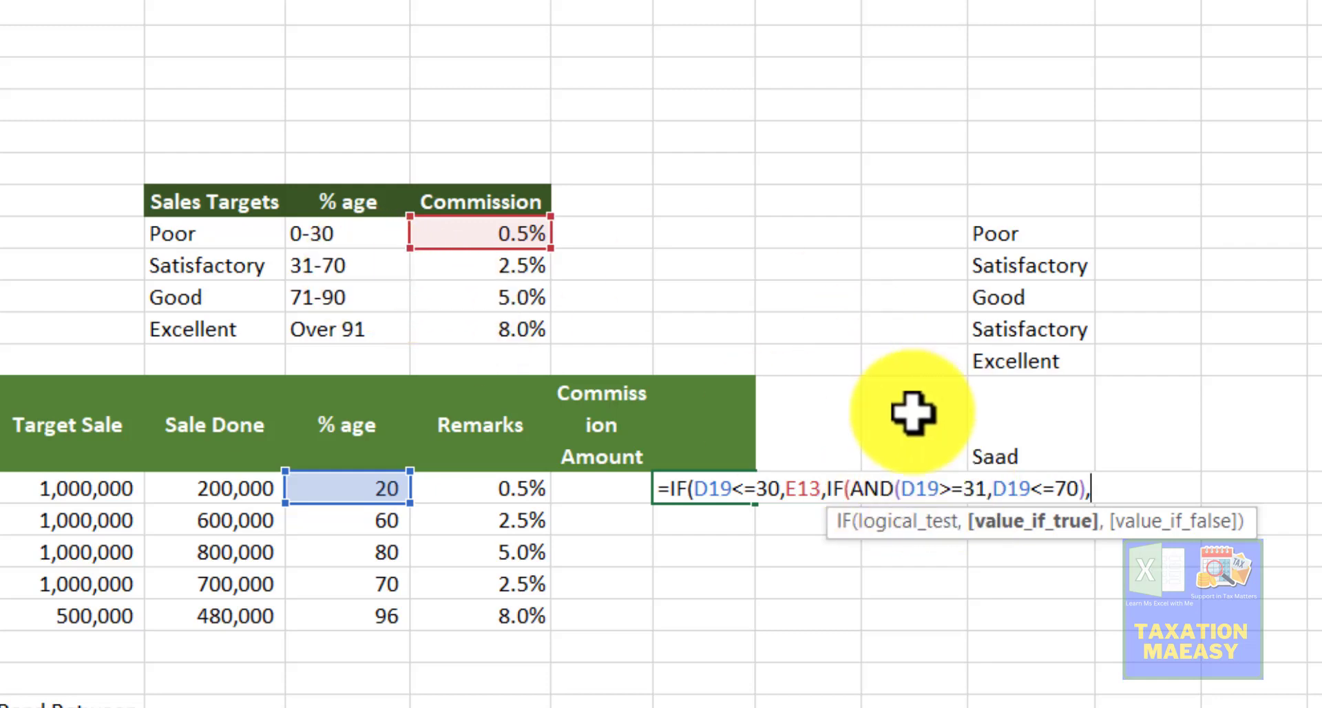
left_click(492, 275)
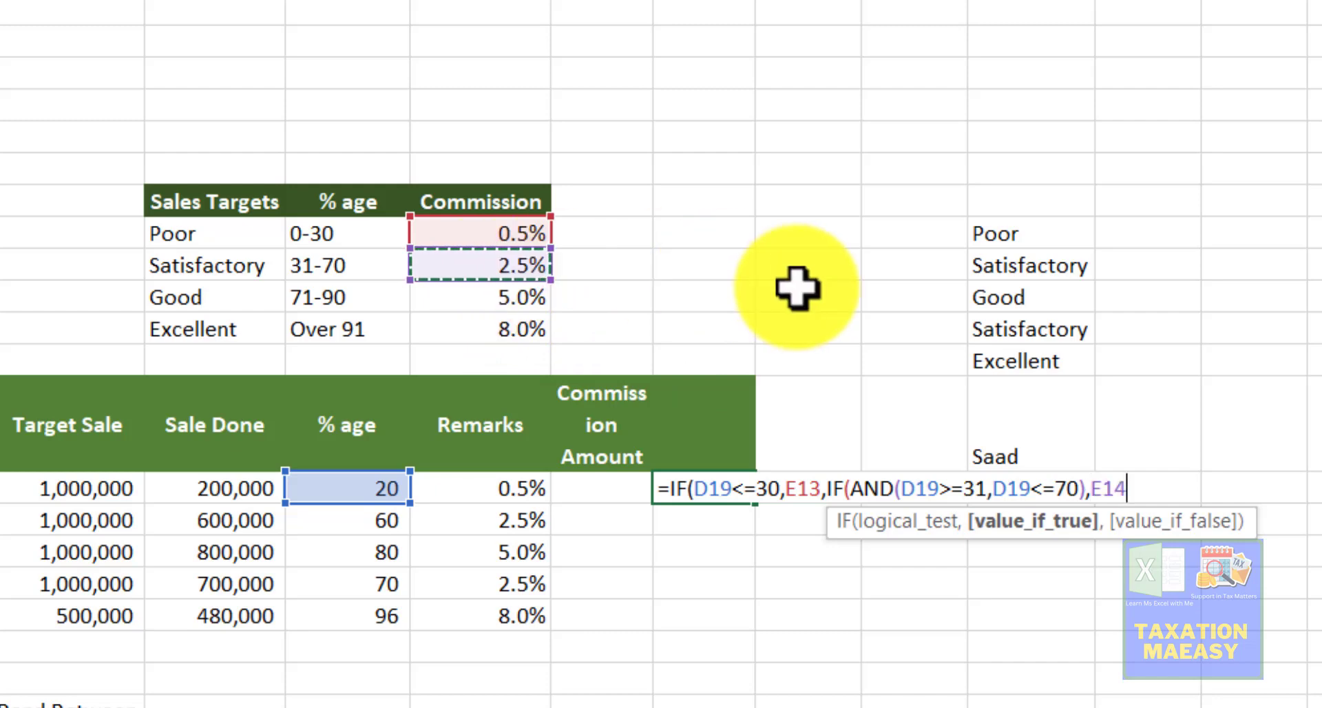
type(",")
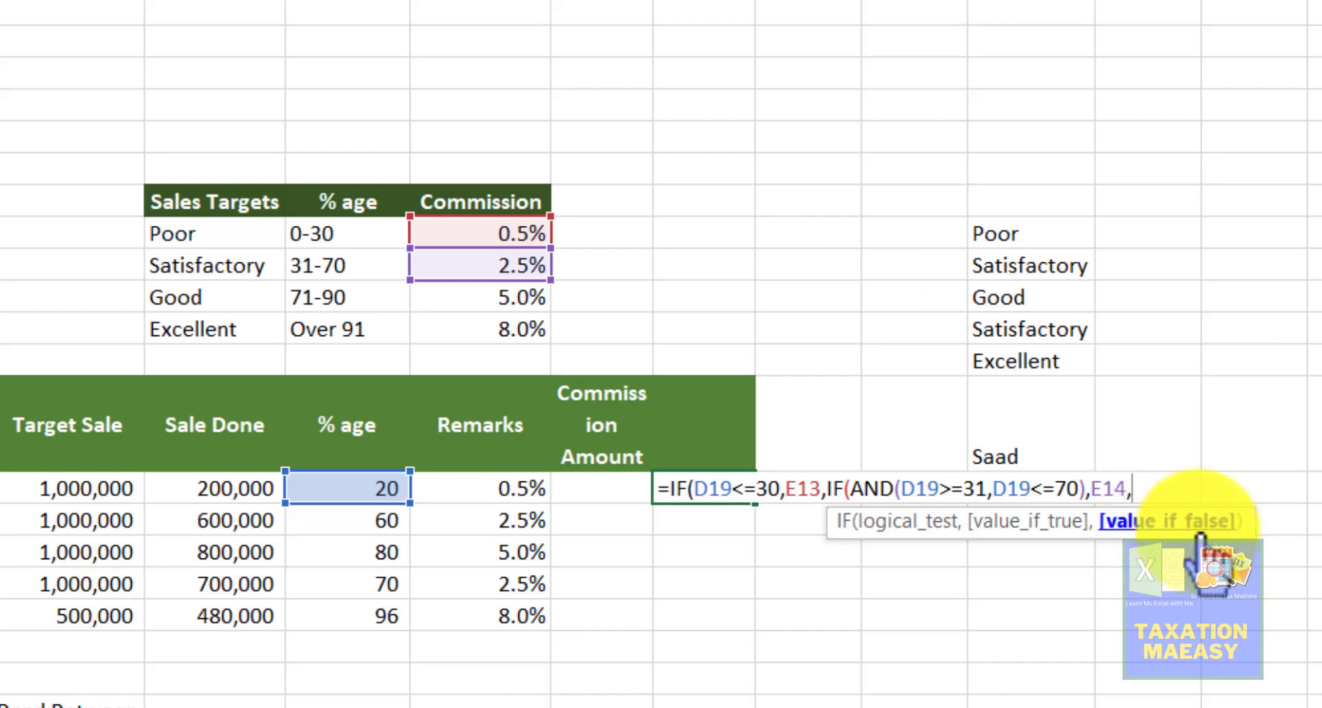
Step: Nest a third IF as the value if false, starting an AND test with the condition D19>=71
type("IF(")
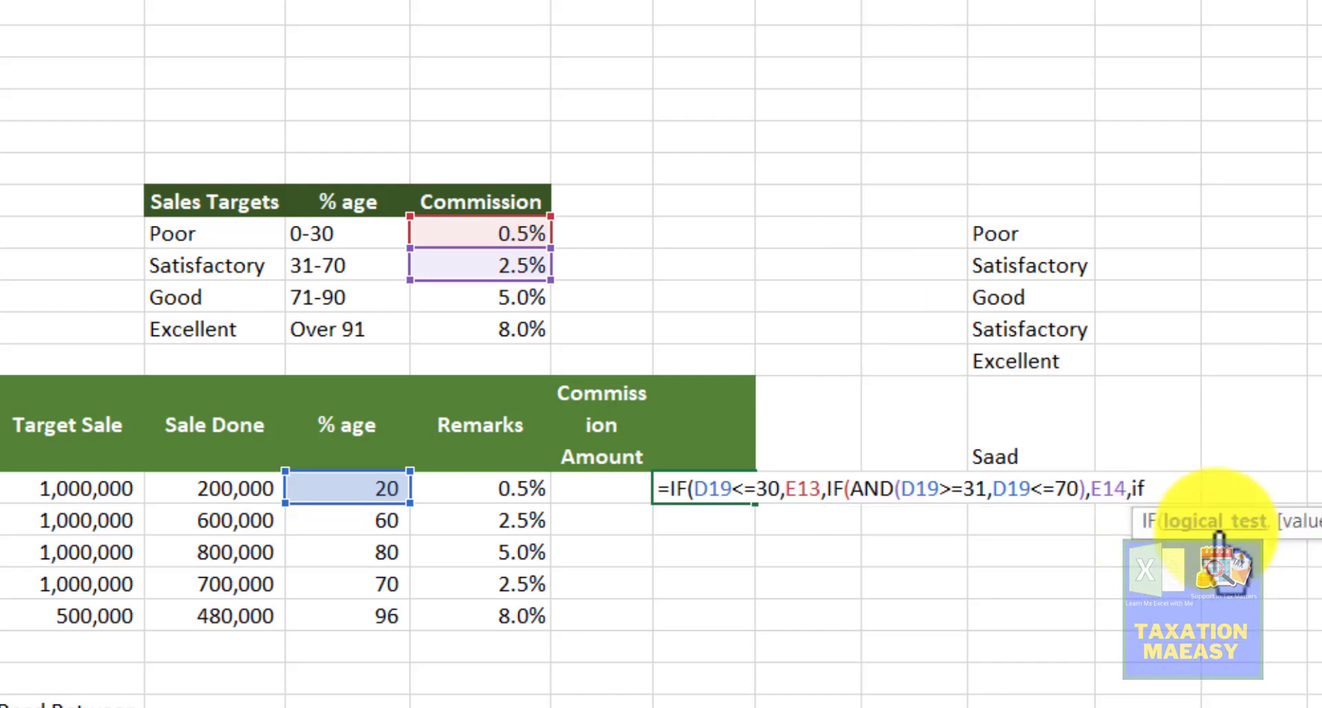
type("AND(")
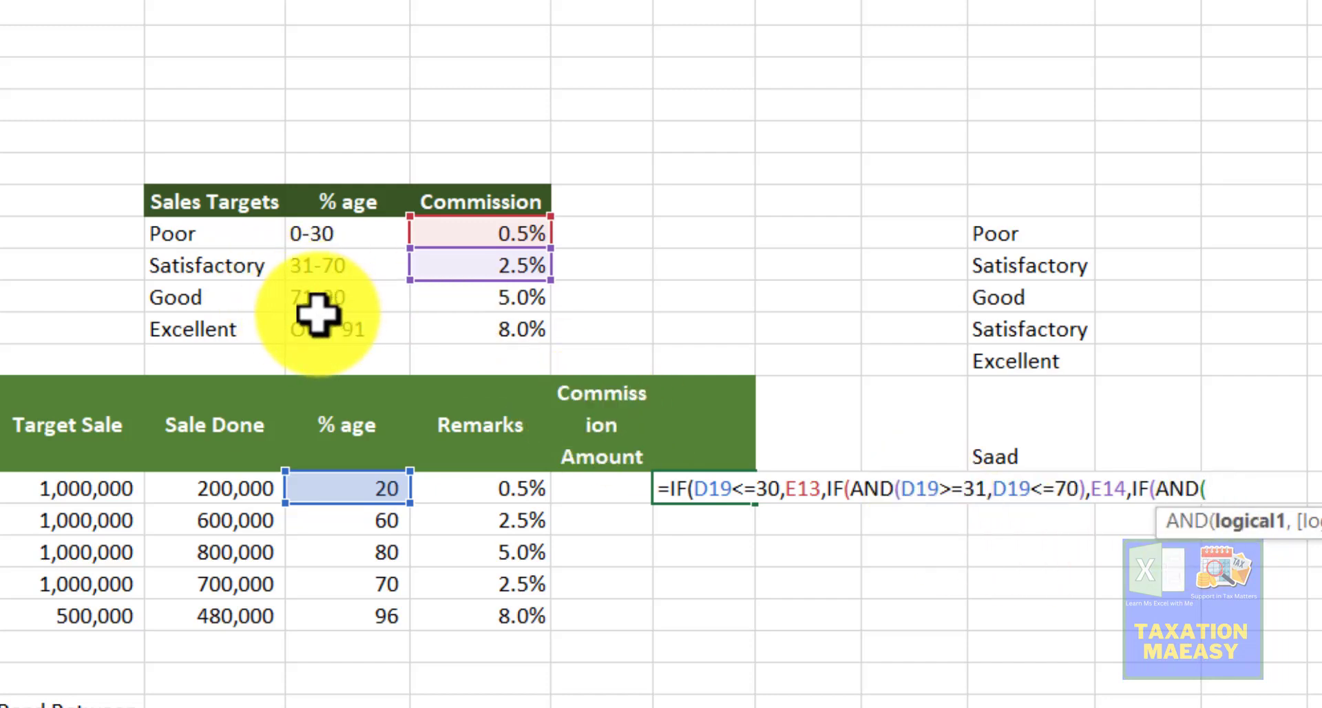
left_click(364, 485)
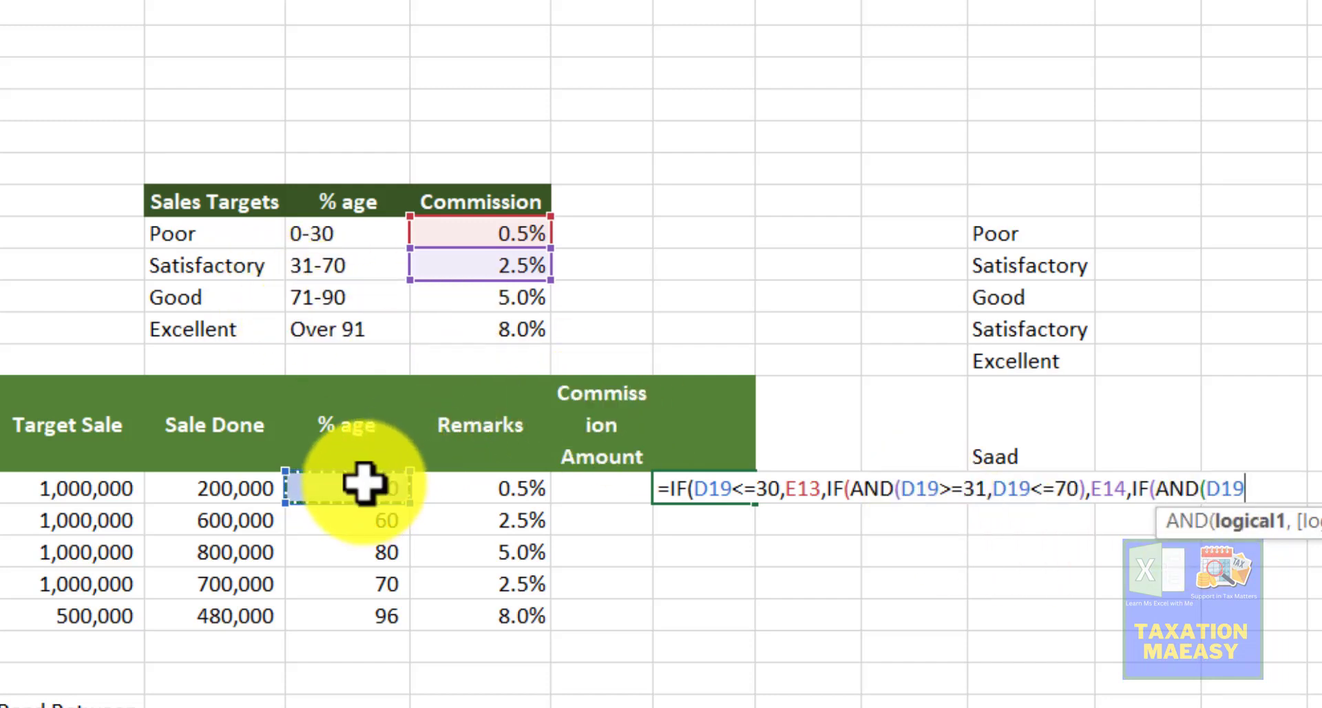
type(">=71,")
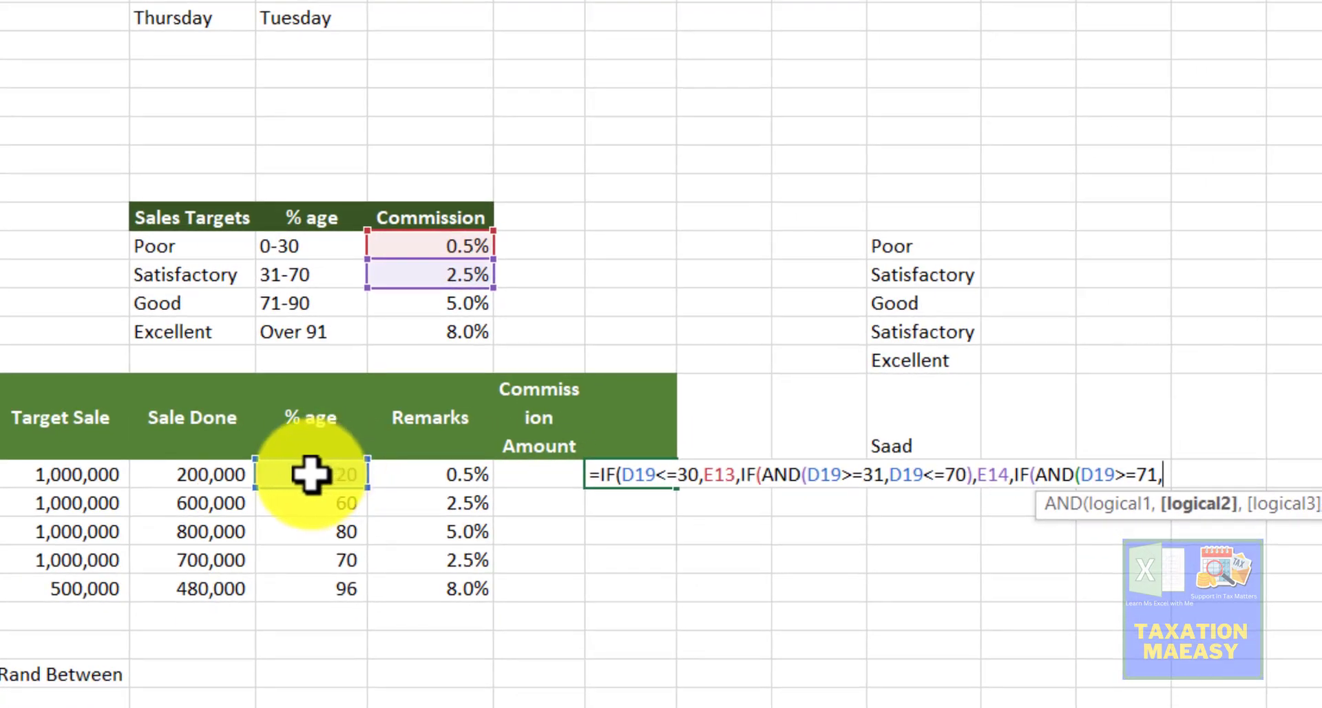
Step: Complete the third IF's AND test with the second condition D19<=90
left_click(310, 474)
type("<")
key("BackSpace")
type("<")
type("=")
type("*0")
key("BackSpace")
key("BackSpace")
type("90(")
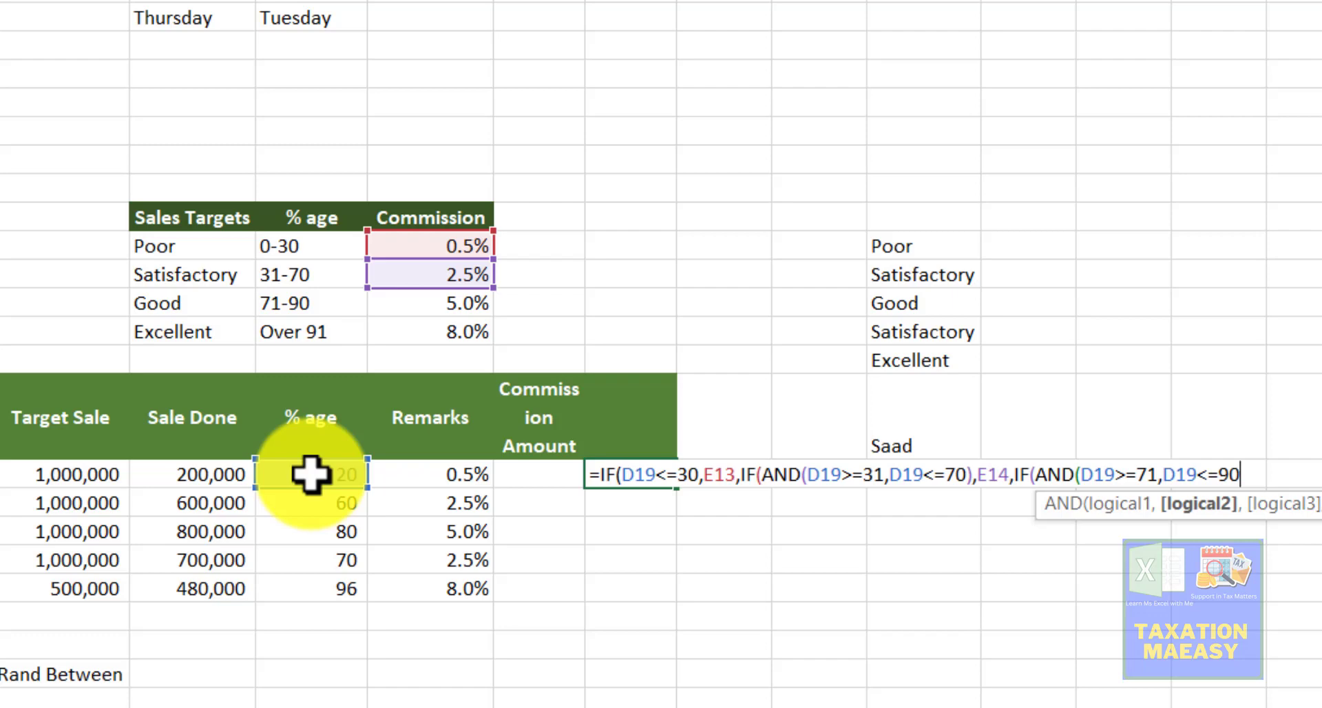
type("),")
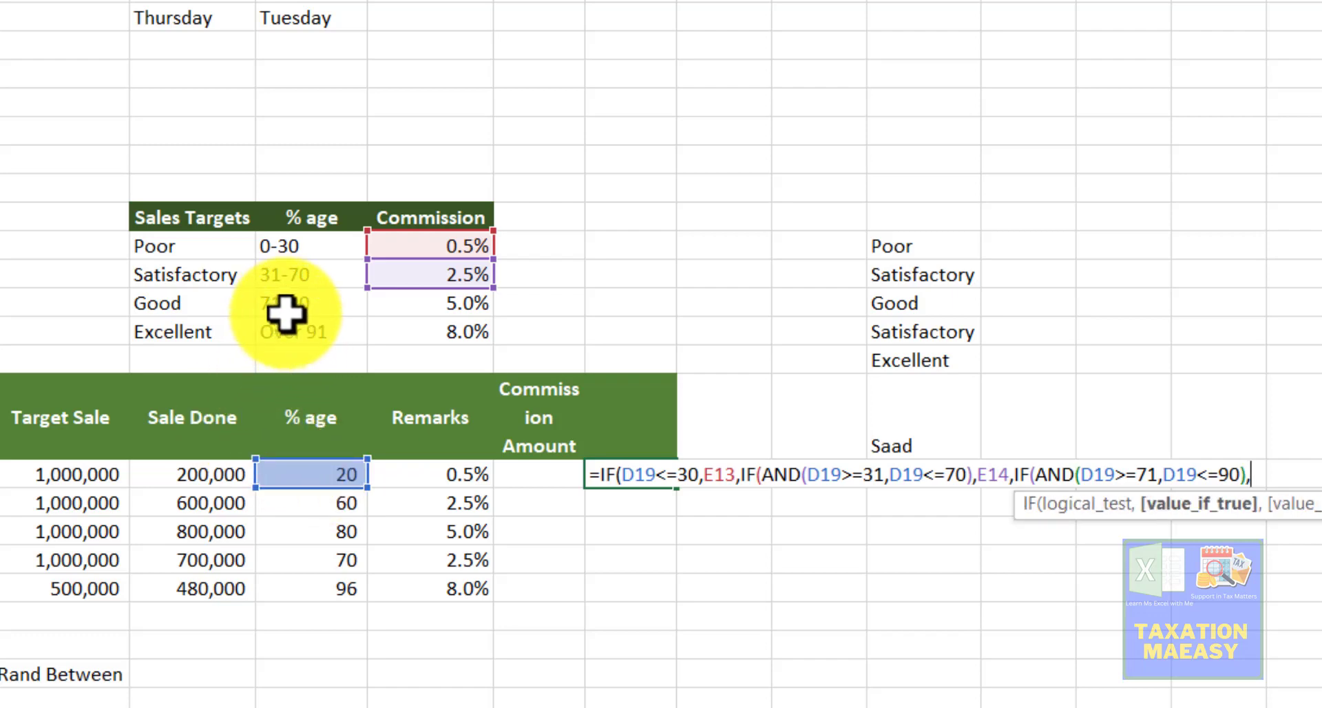
Step: Use E15 as the third IF's value if true and begin a fourth IF as its value if false
left_click(424, 308)
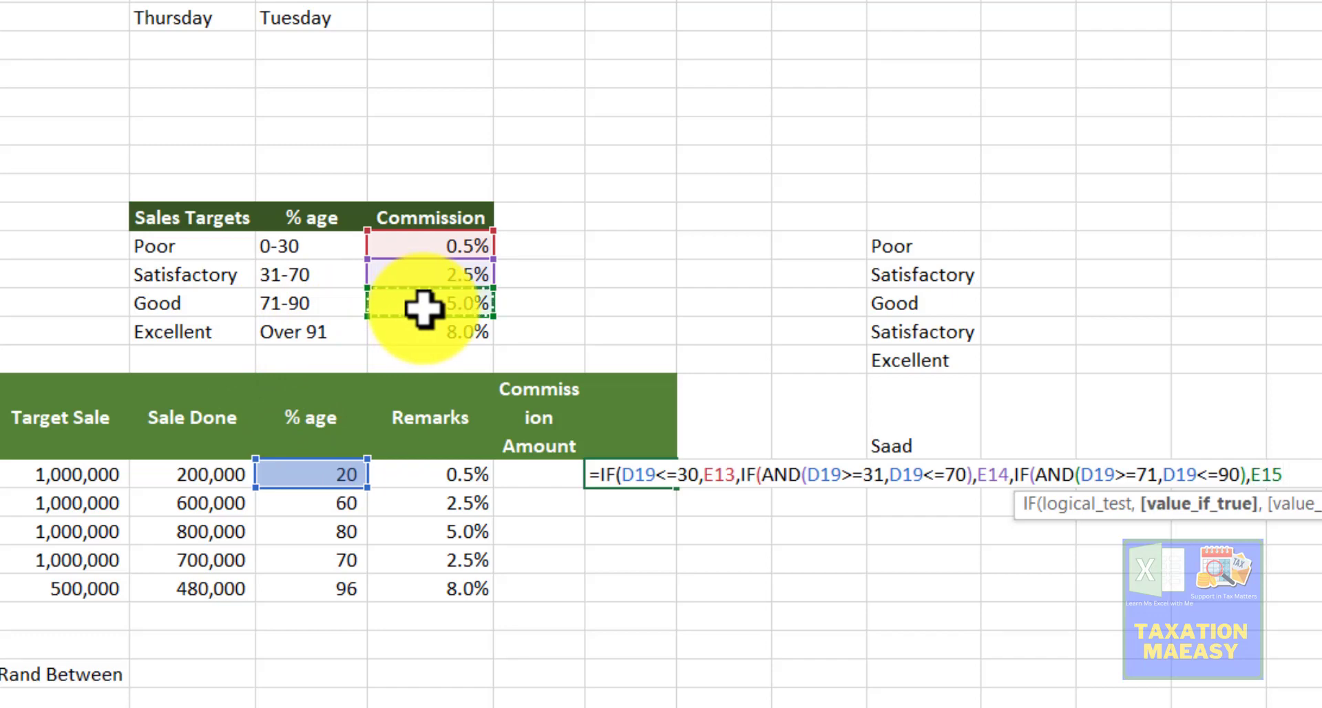
type(",")
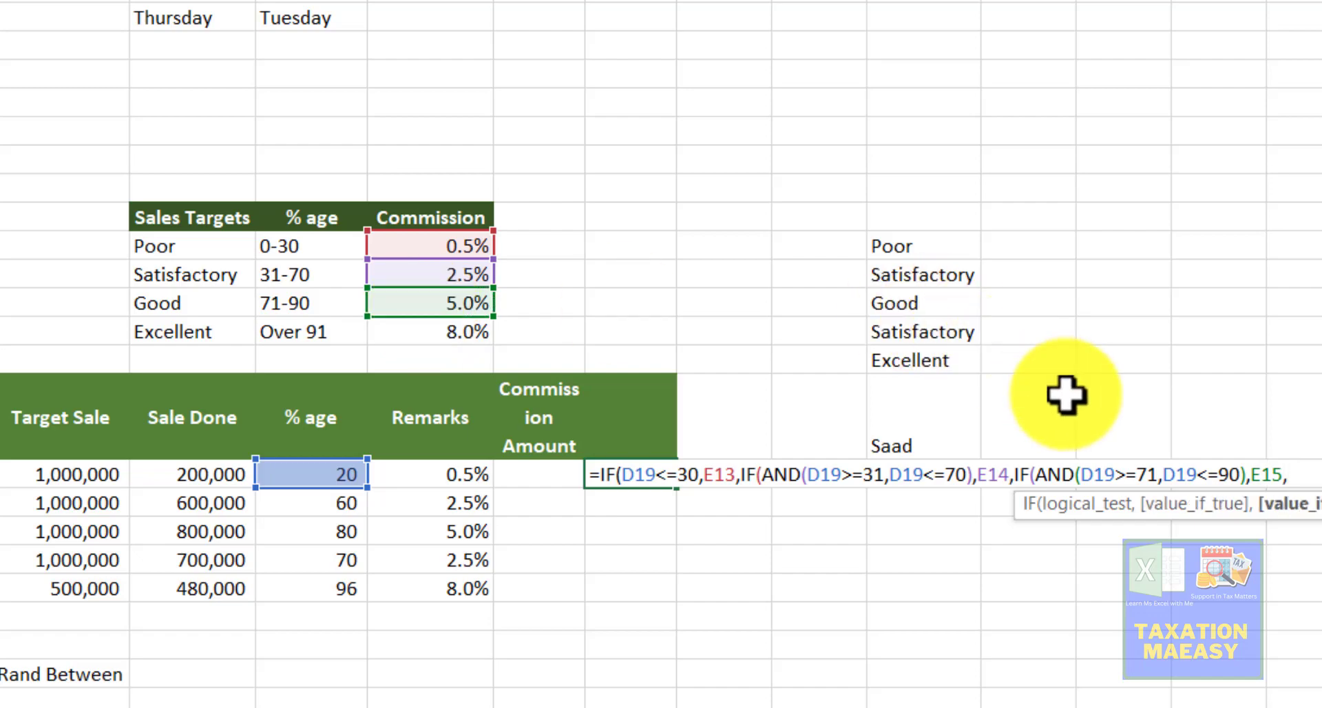
type("if")
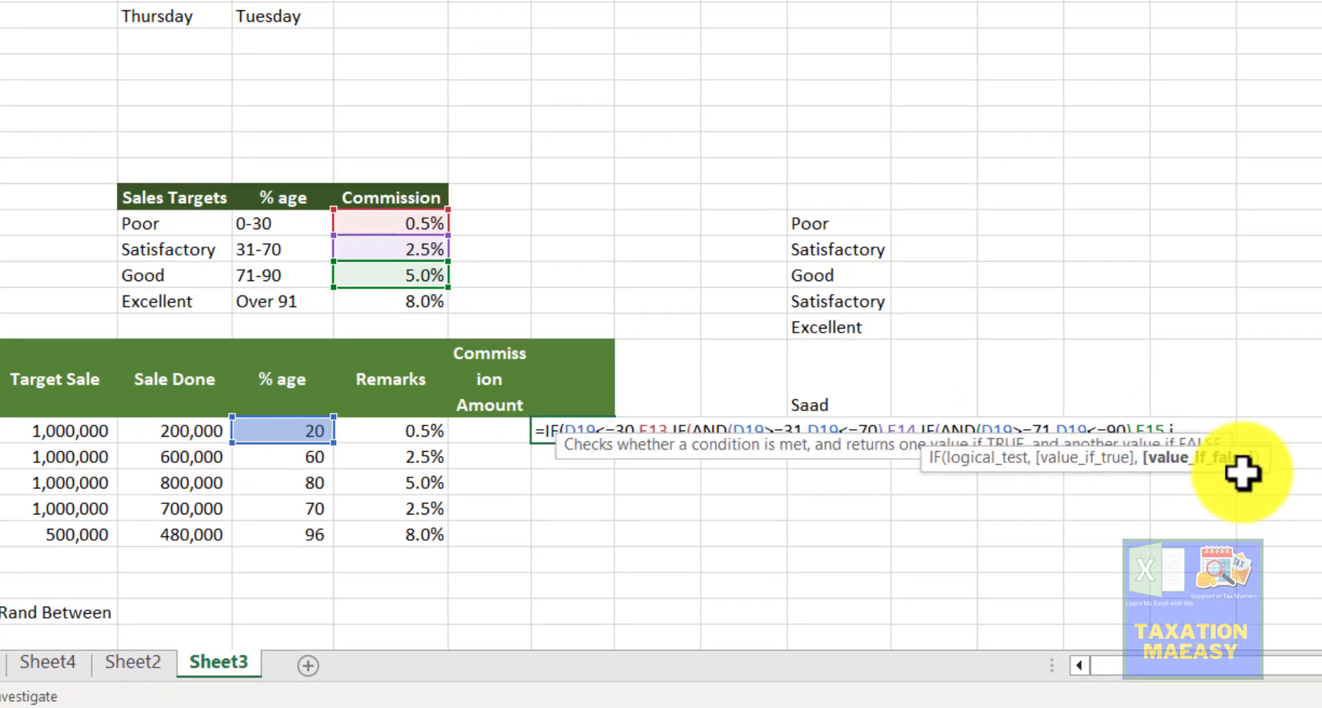
key("Return")
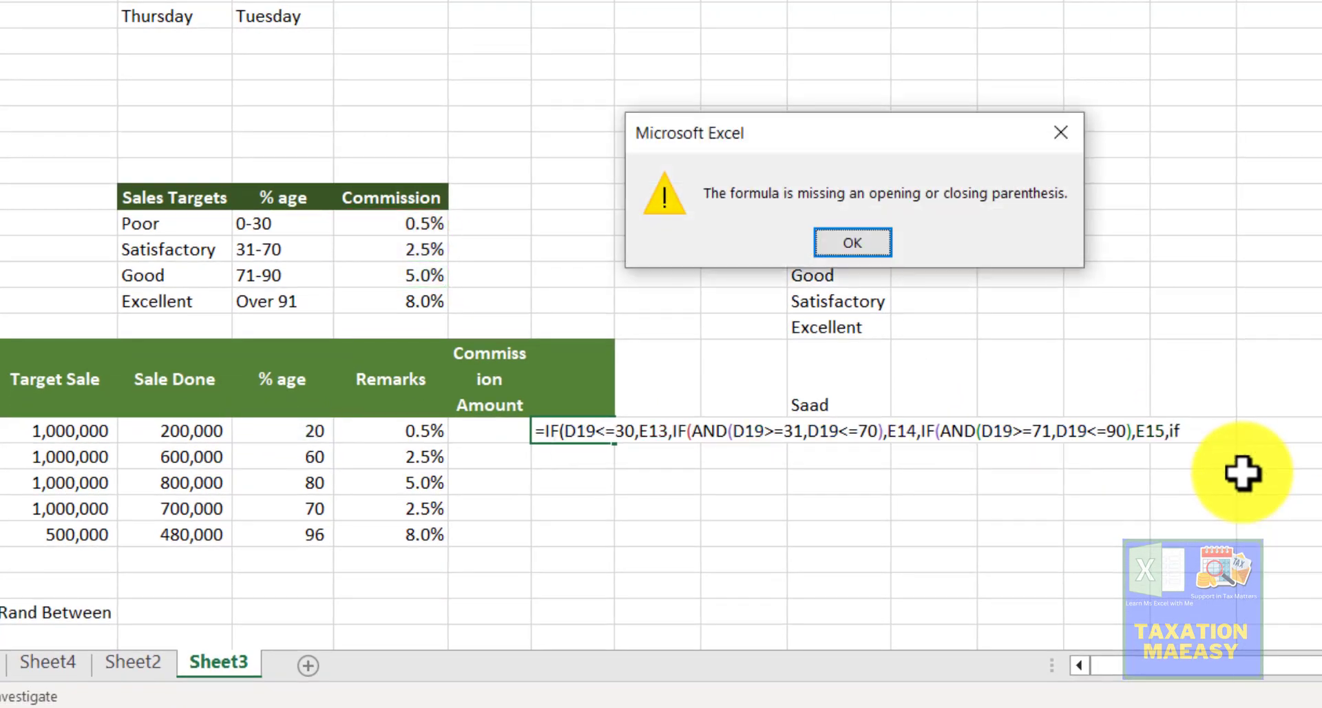
left_click(873, 245)
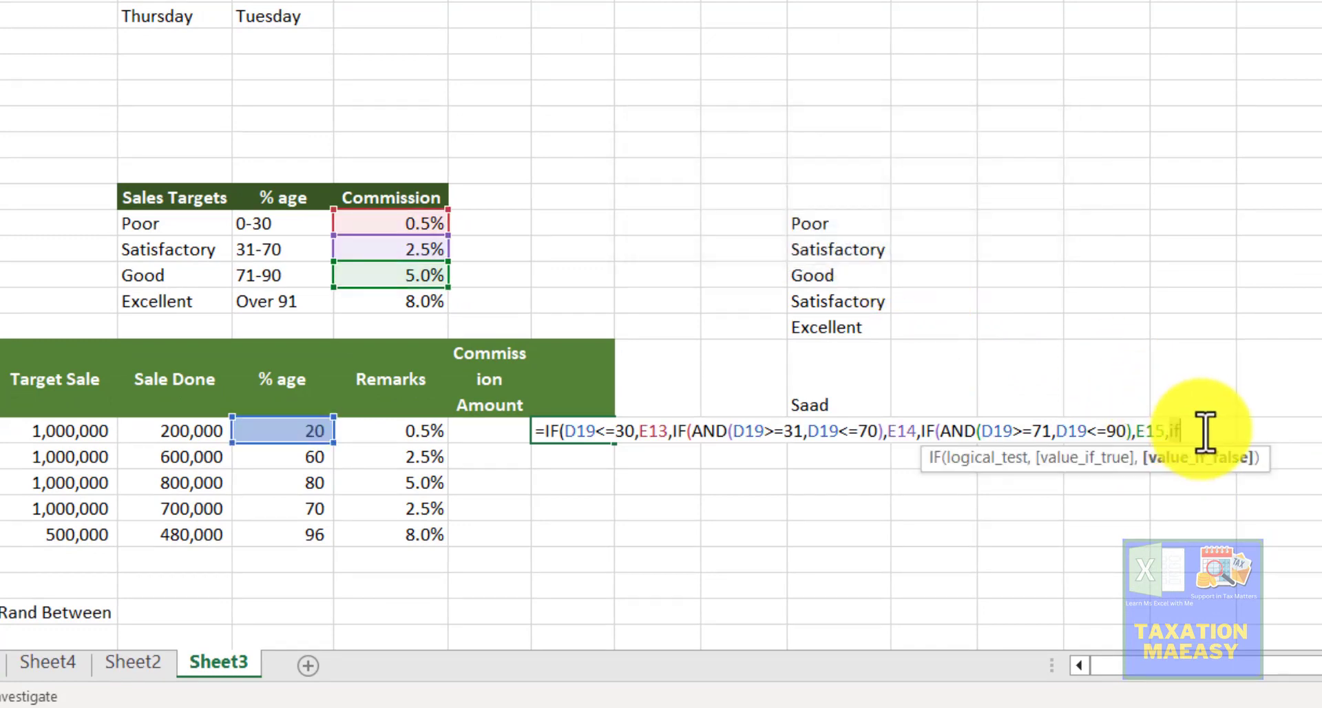
key("Return")
left_click(873, 241)
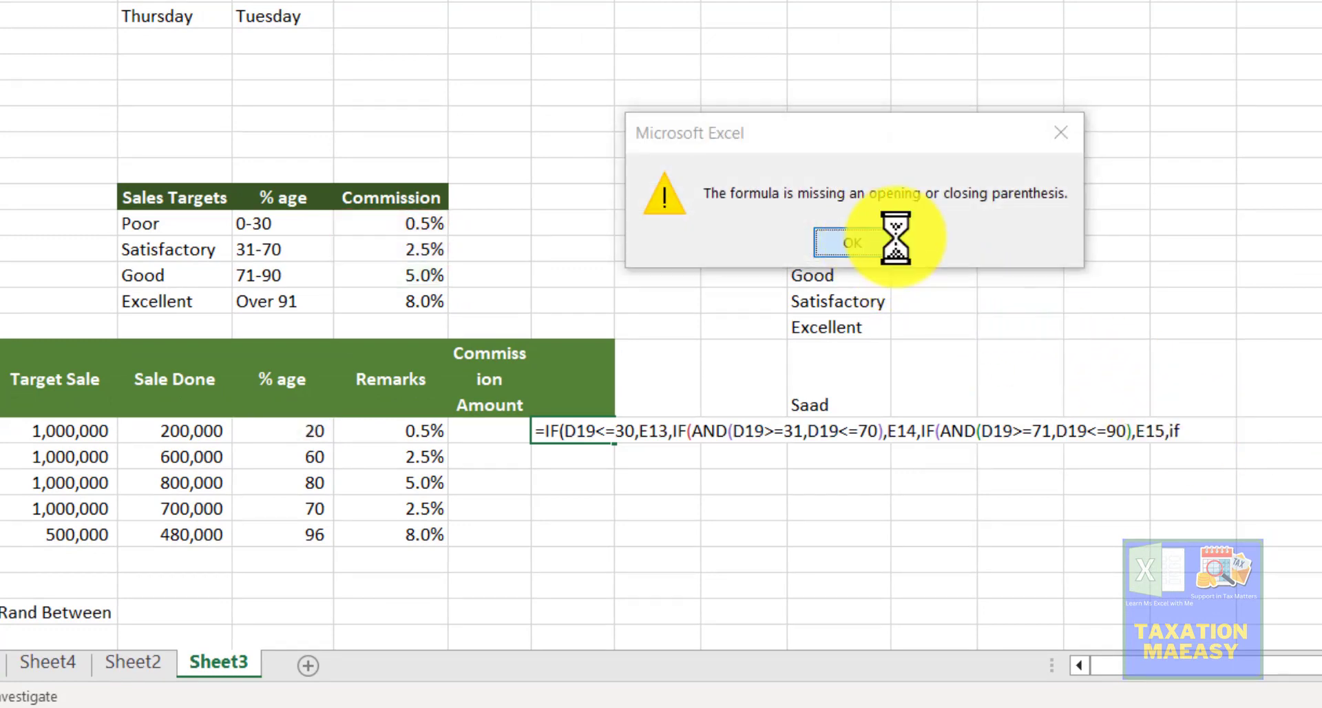
Step: Give the fourth IF the single logical test D19>=91, without an AND function
left_click(1193, 424)
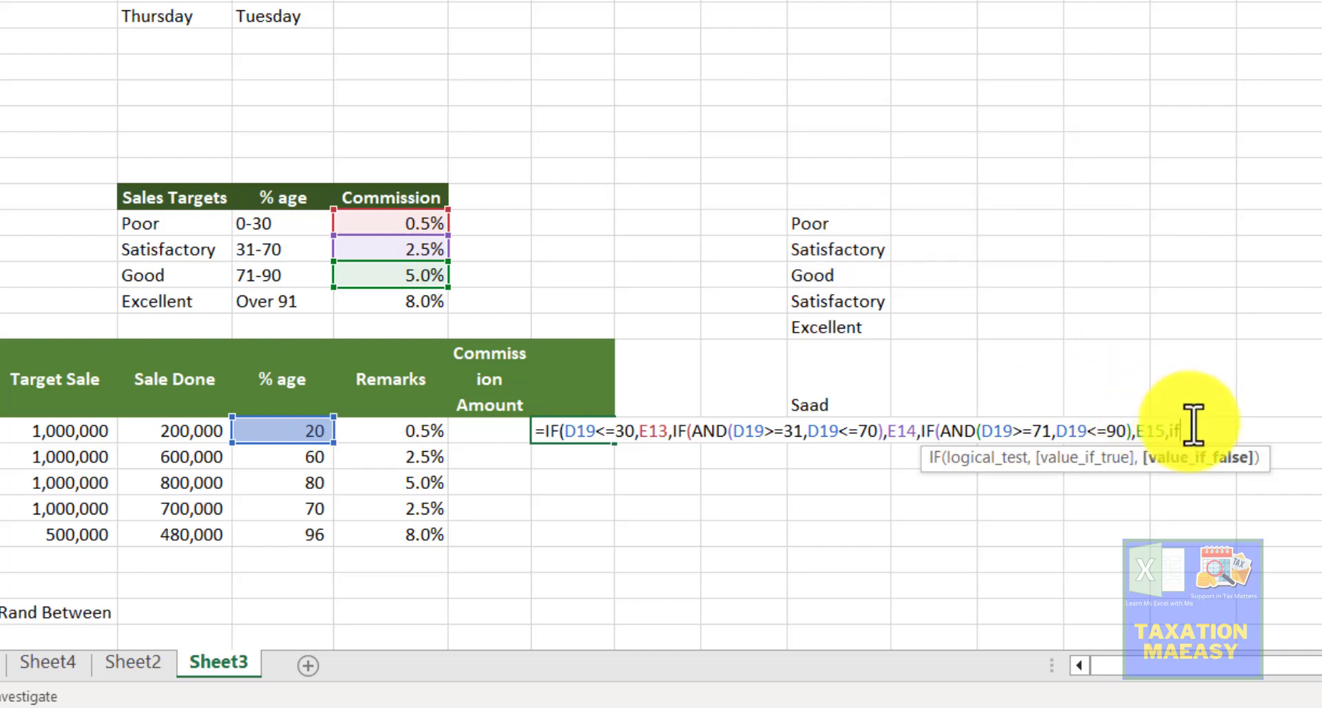
type("(and")
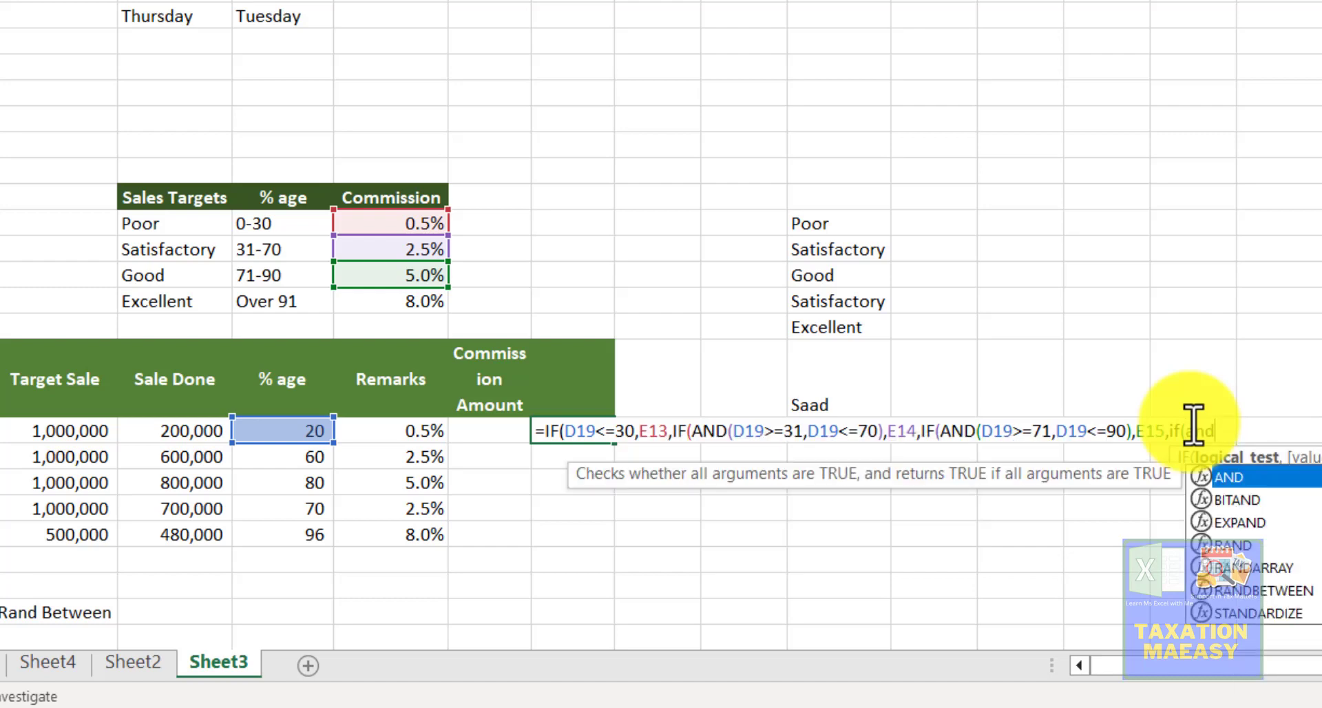
key("BackSpace")
key("BackSpace")
key("BackSpace")
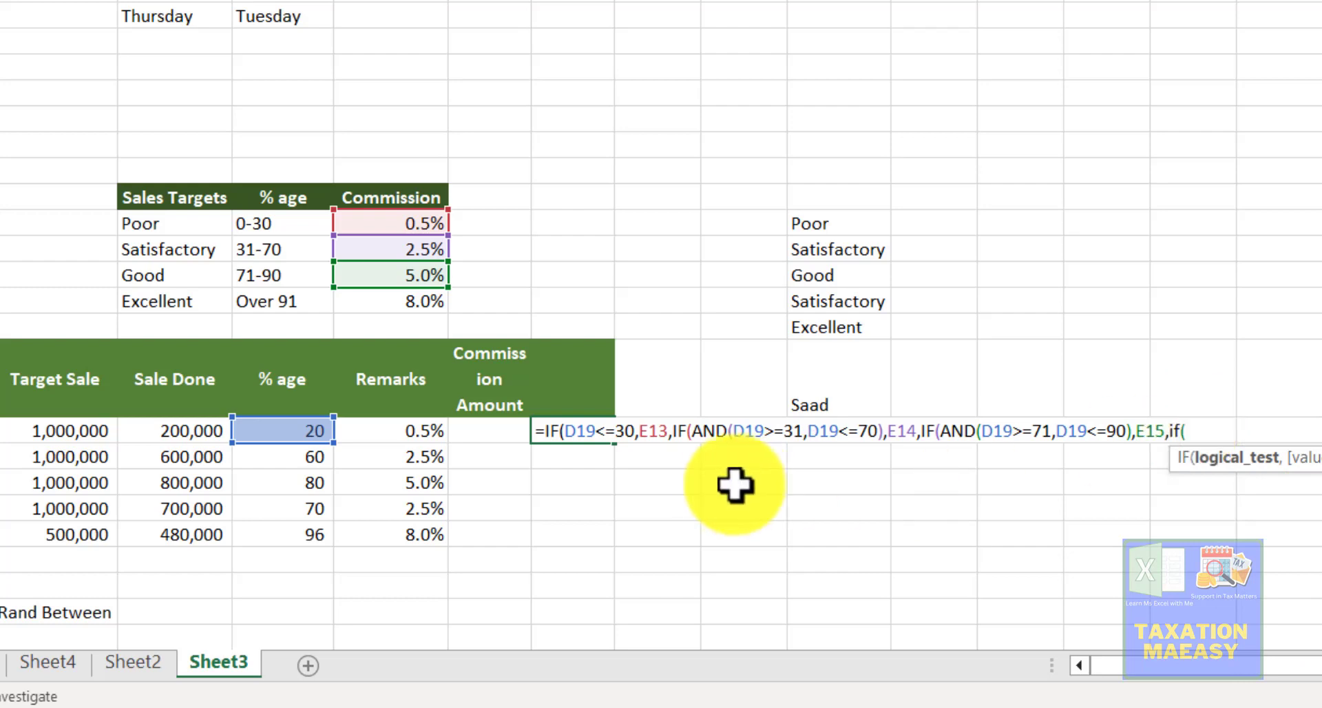
left_click(310, 430)
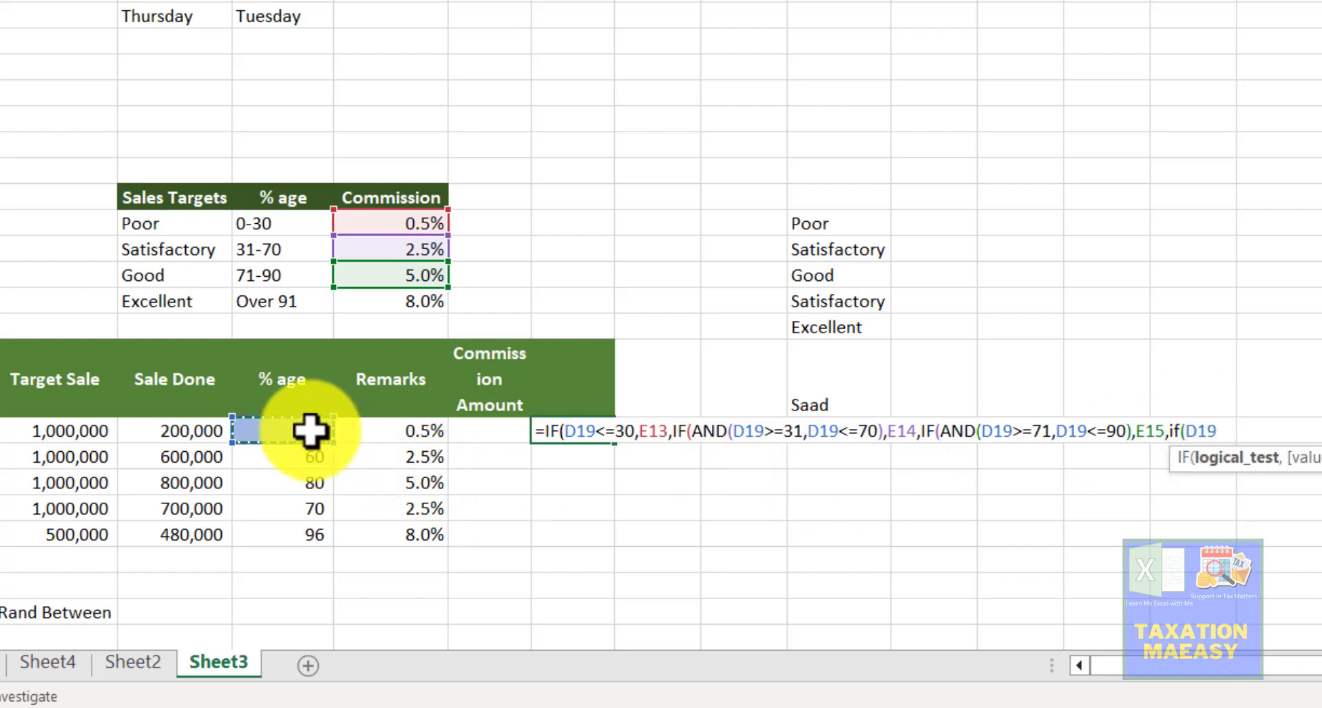
type(">=91")
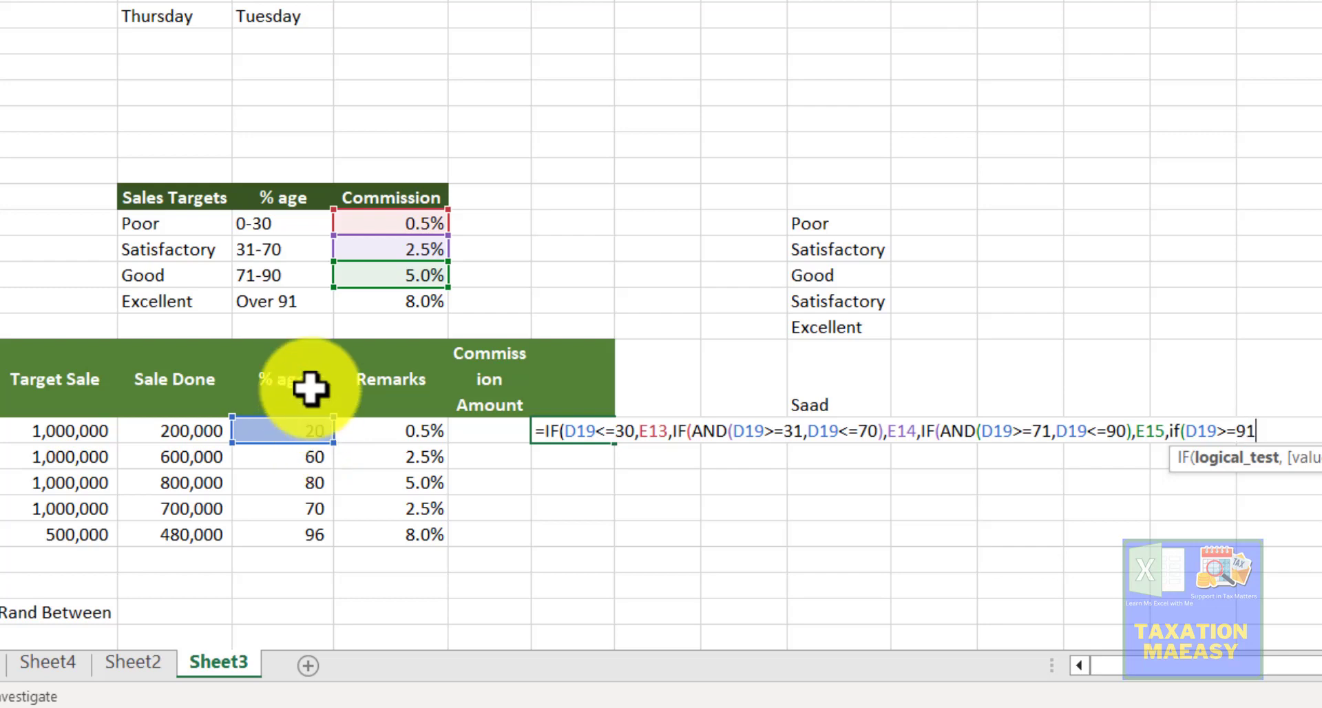
type(",")
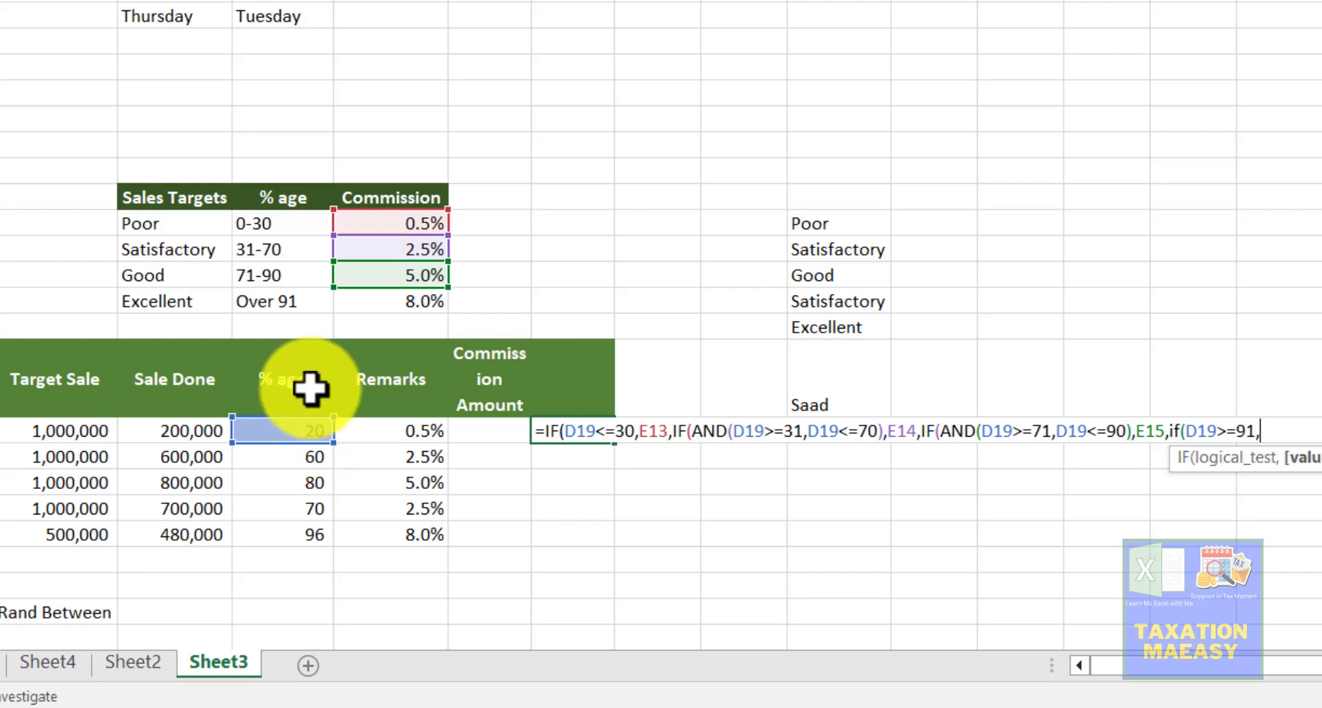
Step: Finish the fourth IF with E16 if true and 0 if false, and enter the formula, accepting the proposed parenthesis correction
left_click(400, 305)
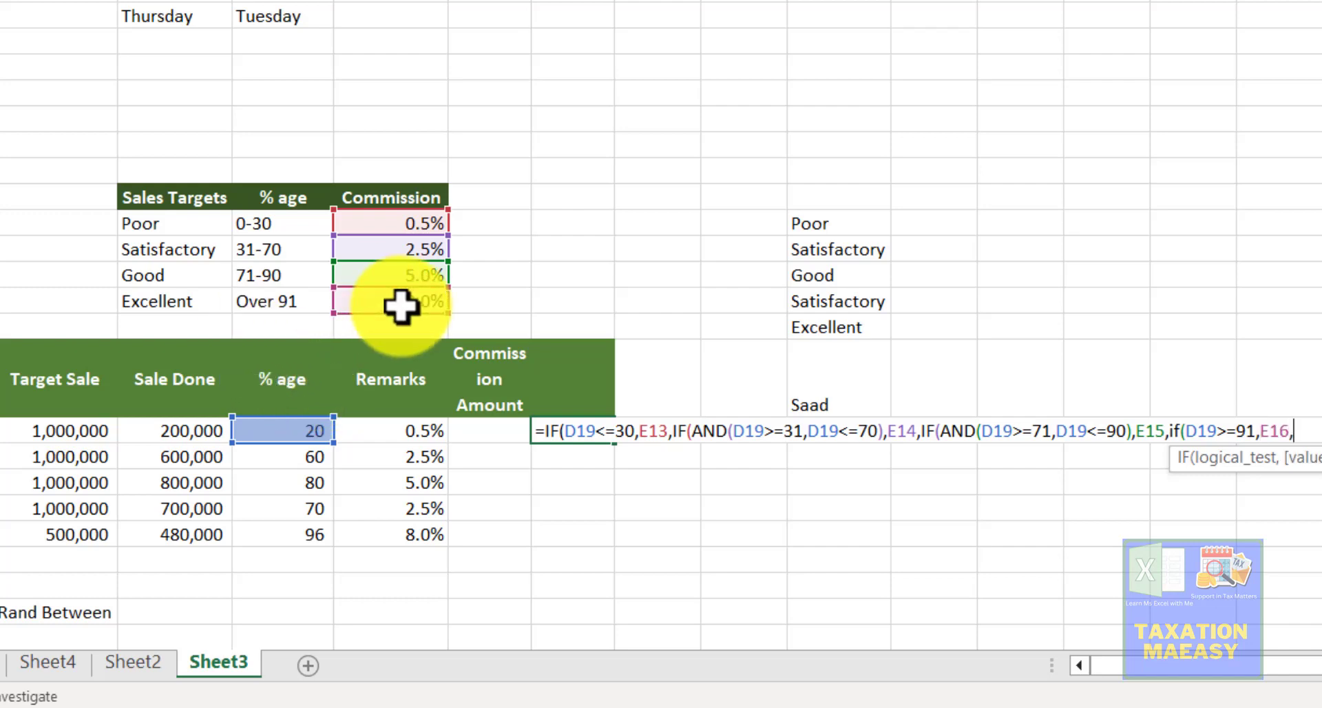
type("0((((")
key("BackSpace")
key("BackSpace")
type("))")
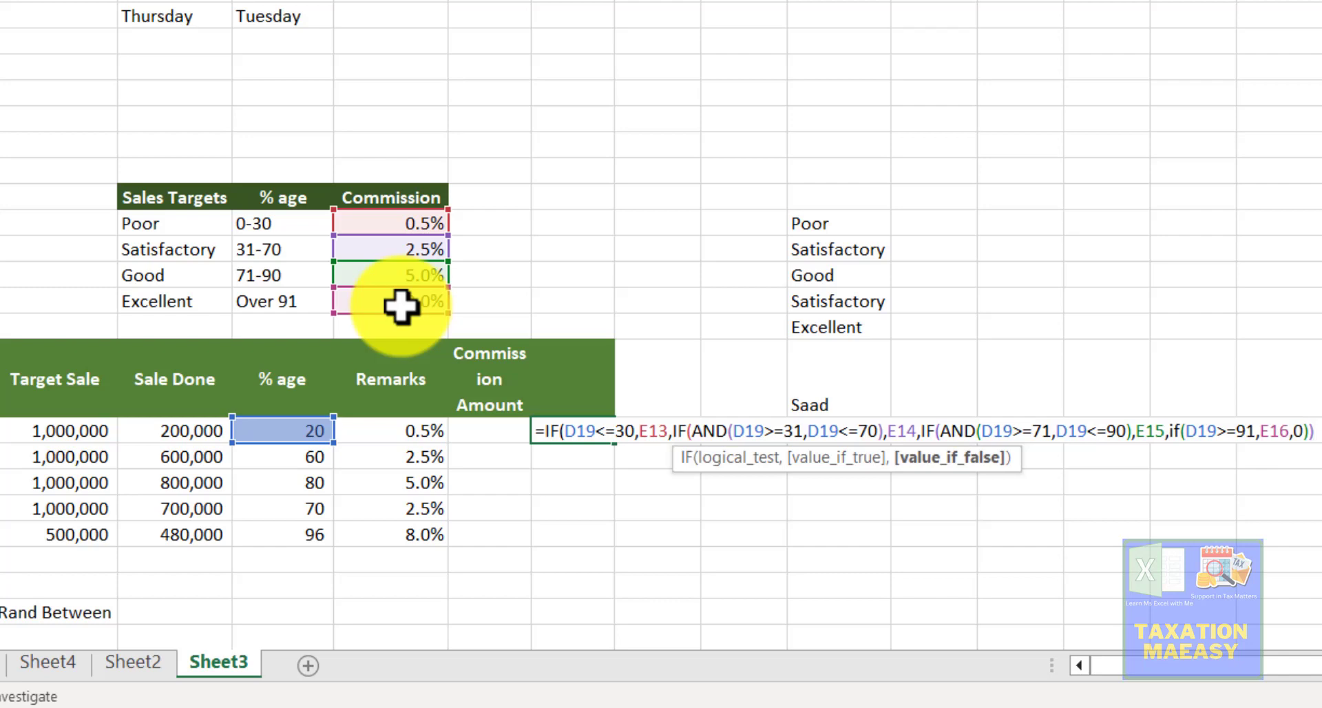
key("Return")
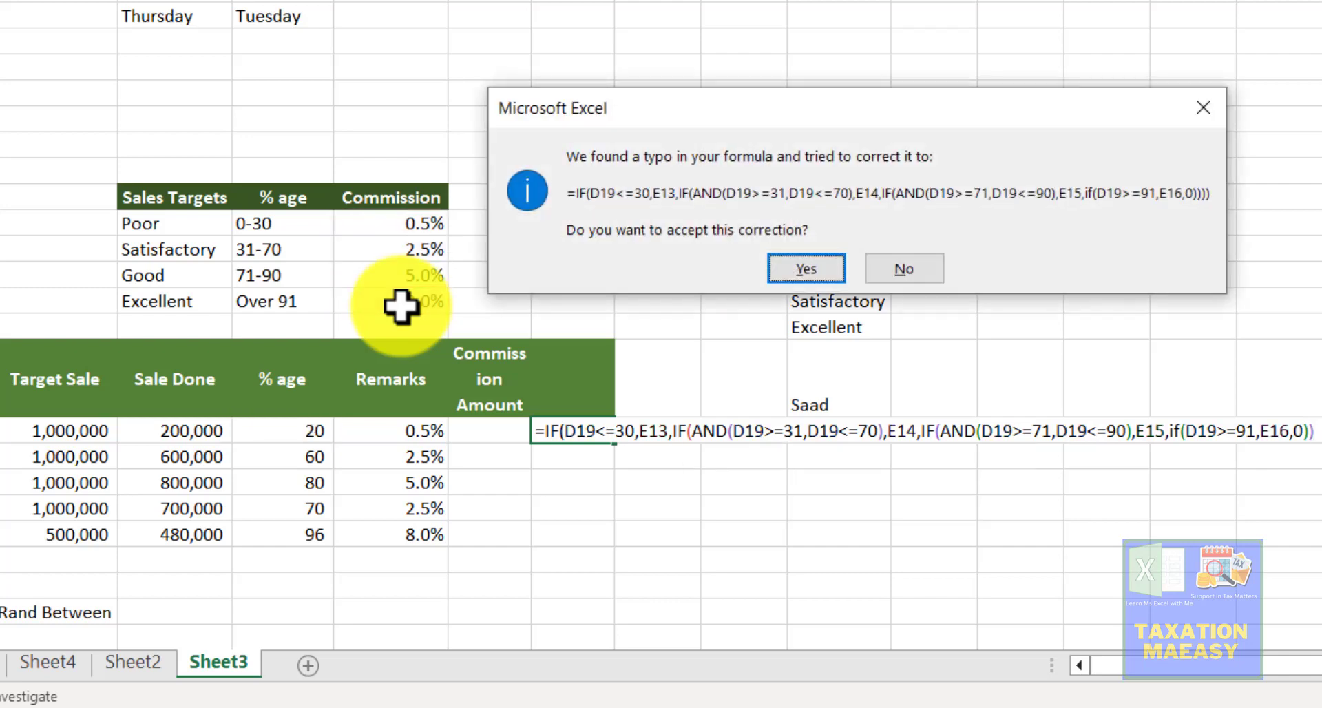
key("Return")
key("Up")
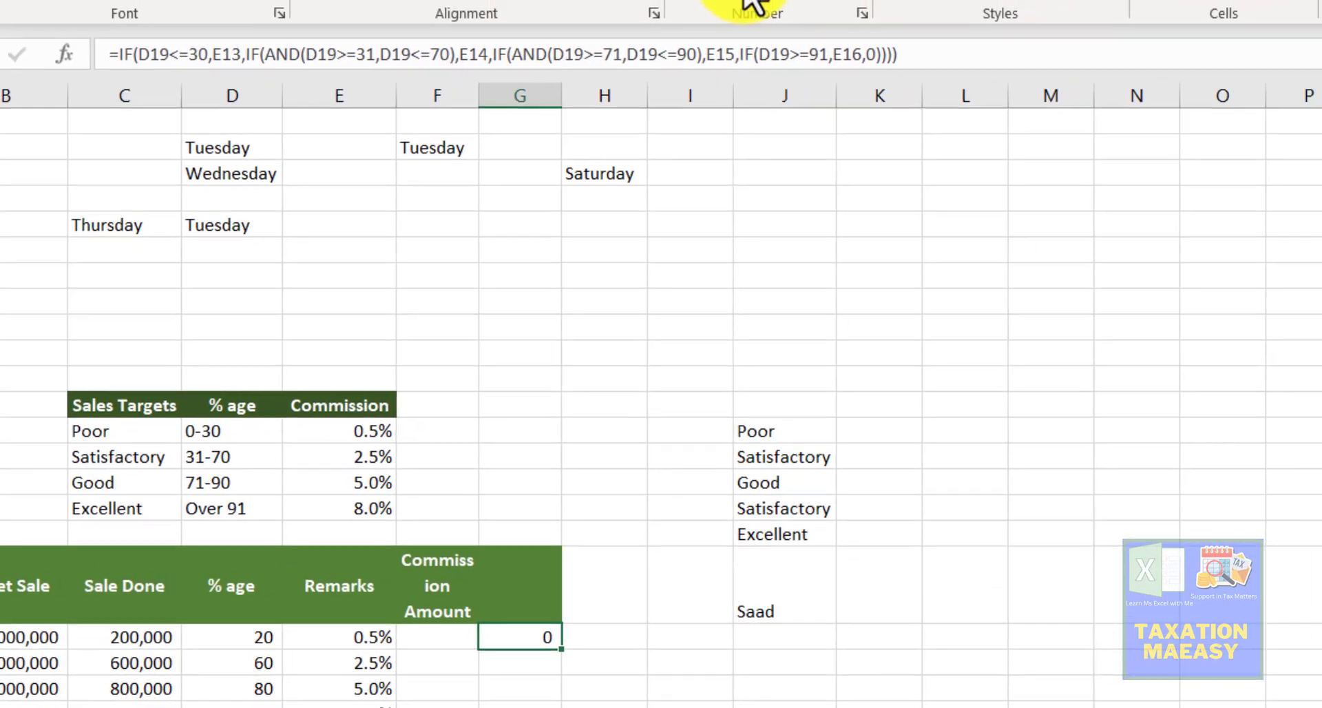
Step: Format G19 as a percentage with two decimal places
left_click(487, 14)
left_click(738, 38)
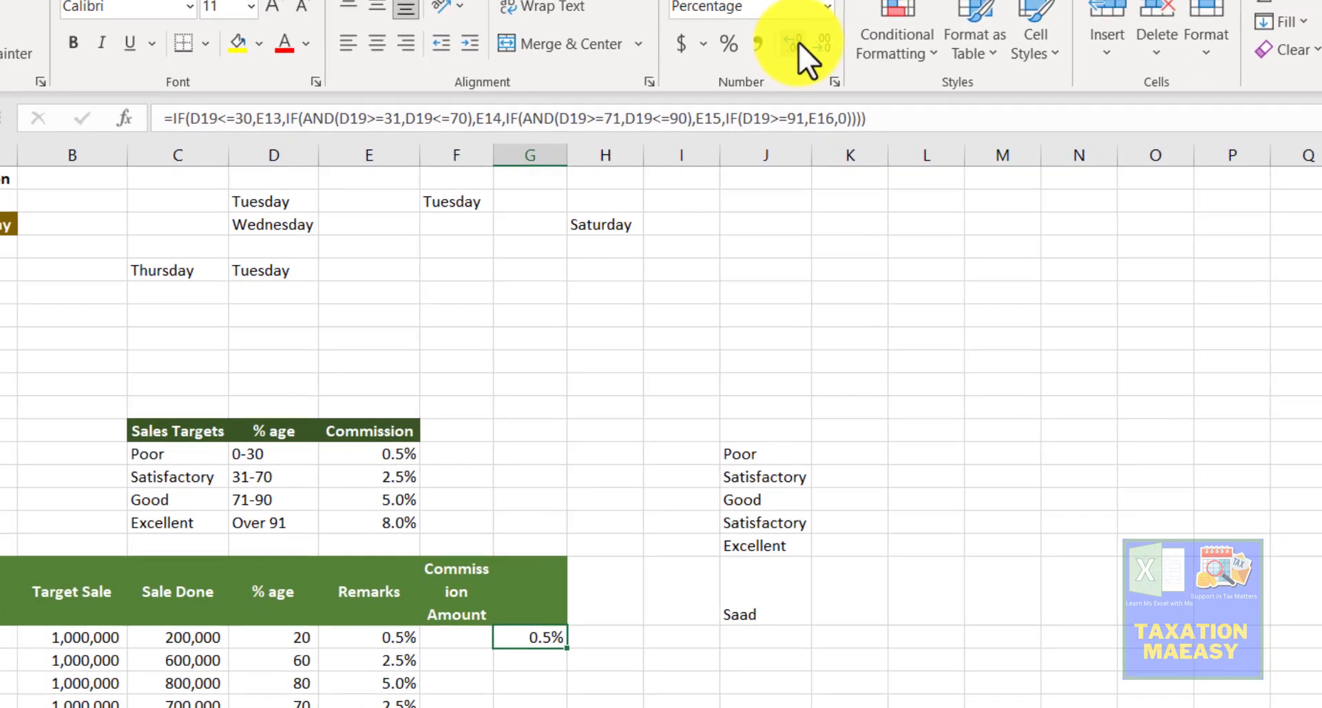
left_click(799, 43)
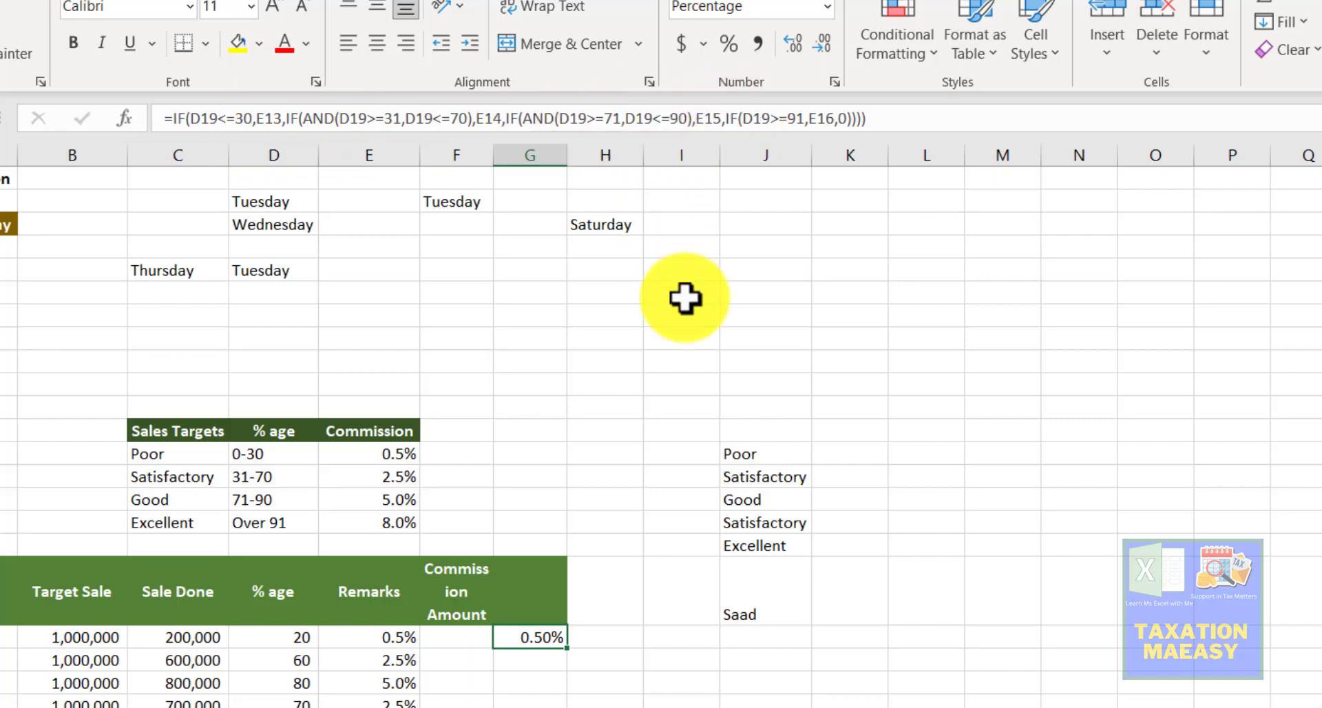
Step: Reopen the nested IF formula in G19 and make its E13 reference absolute as $E$13
key("F2")
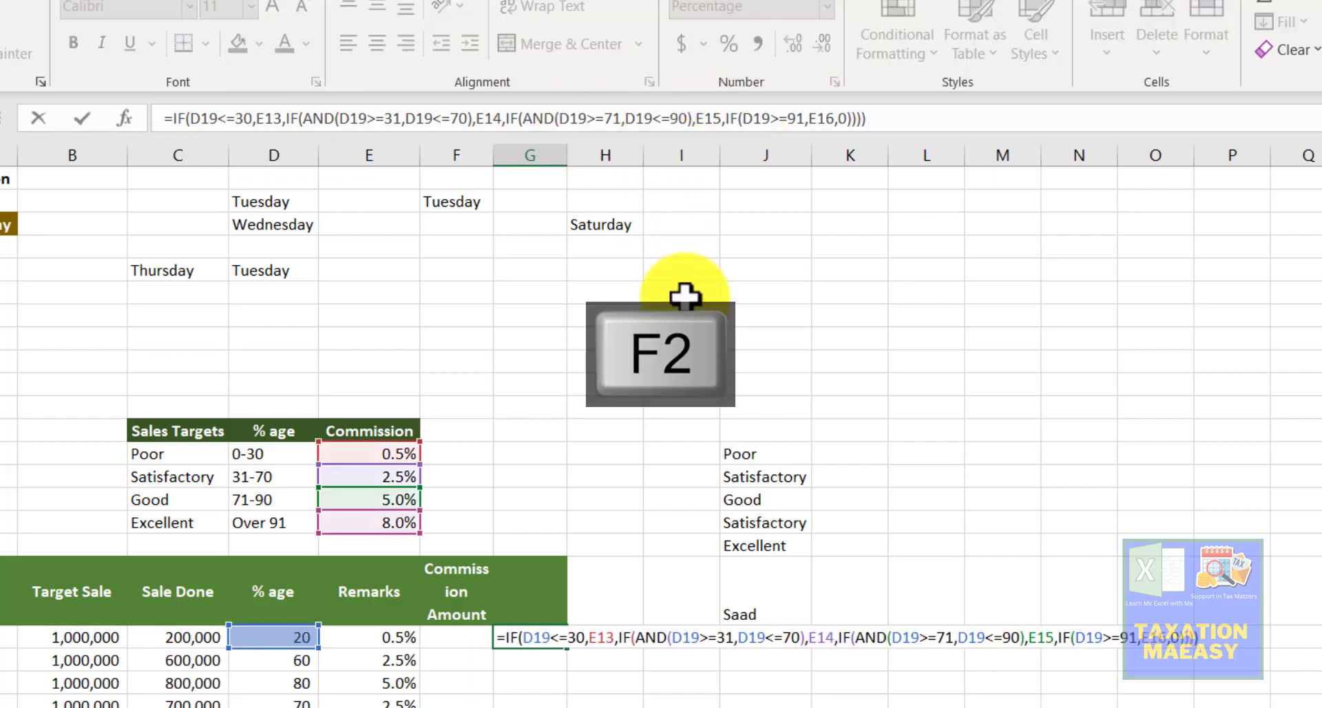
key("Left")
key("Left")
key("Left")
key("Left")
key("Left")
key("Left")
key("Left")
key("Left")
key("Left")
key("Left")
key("Left")
key("Left")
key("Left")
key("Left")
key("Left")
key("Left")
key("Left")
key("Left")
key("Left")
key("Left")
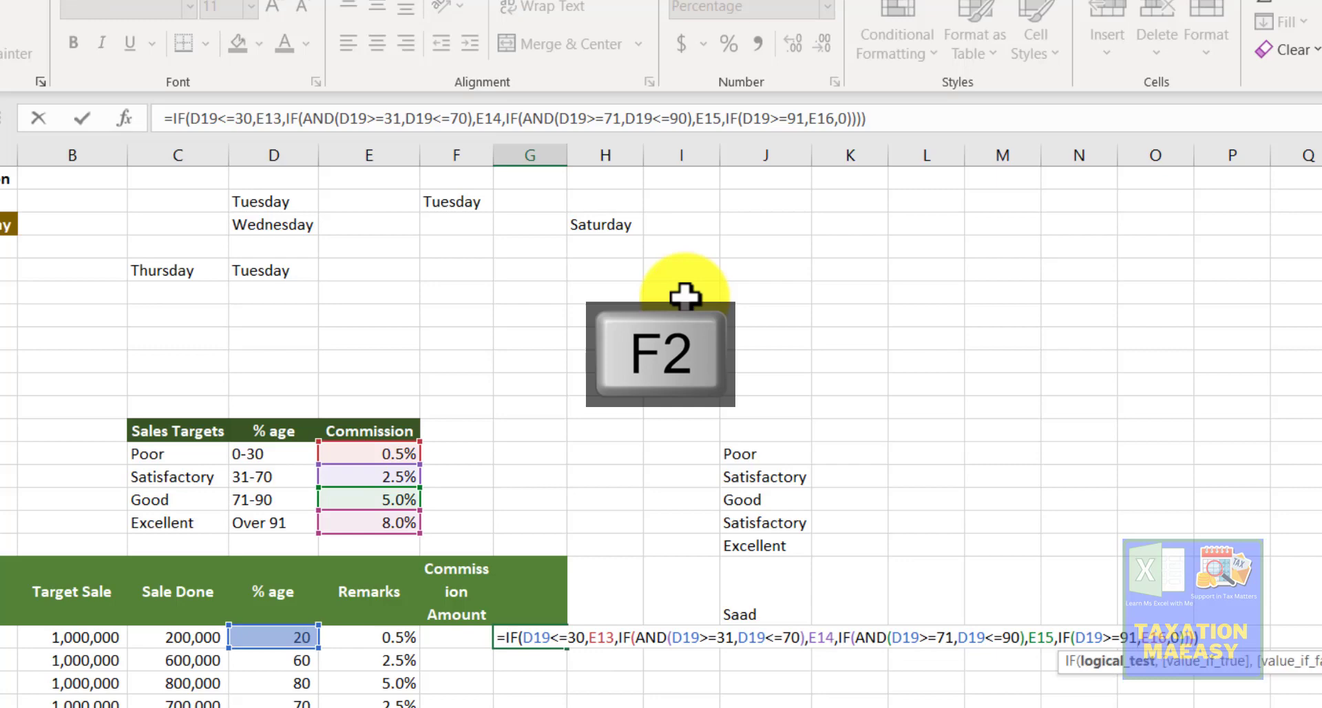
key("Left")
key("Left")
key("Left")
key("Left")
key("Left")
key("Left")
key("Left")
key("Left")
key("Left")
key("Left")
key("Left")
key("Left")
key("Left")
key("Left")
key("Left")
key("Left")
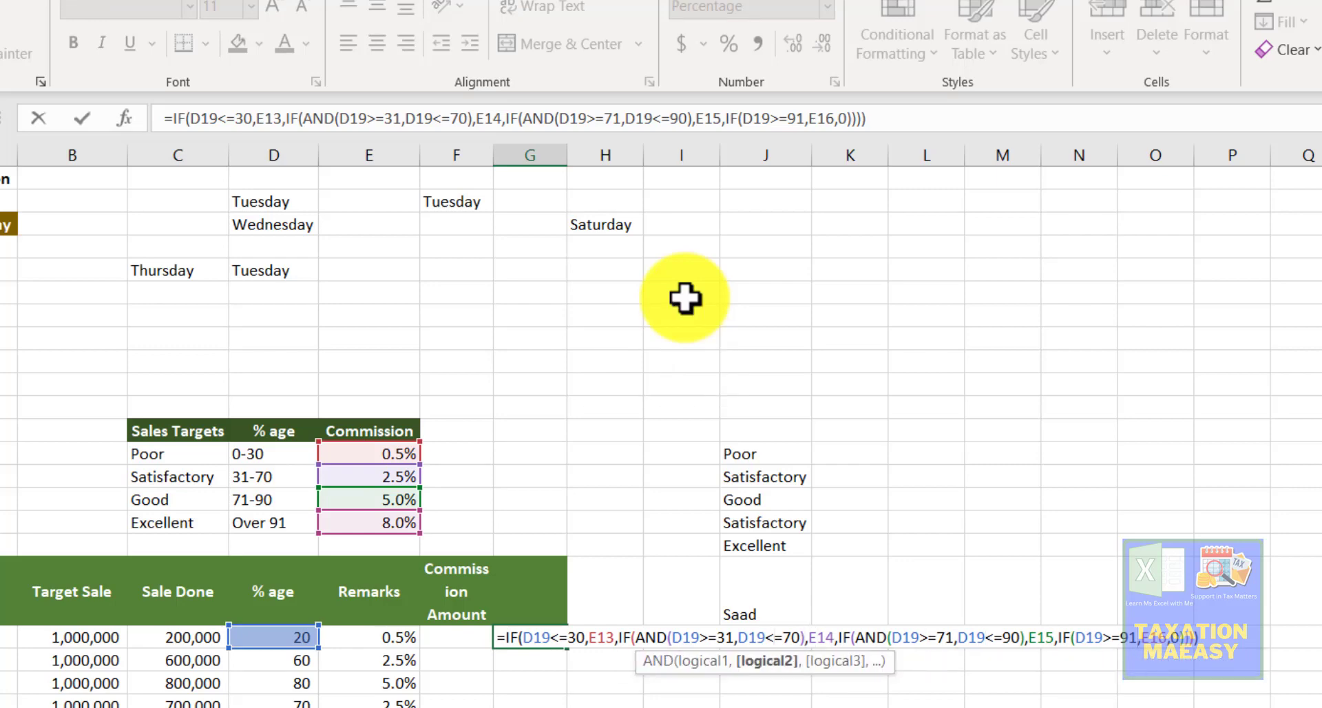
key("Left")
key("Left")
key("Left")
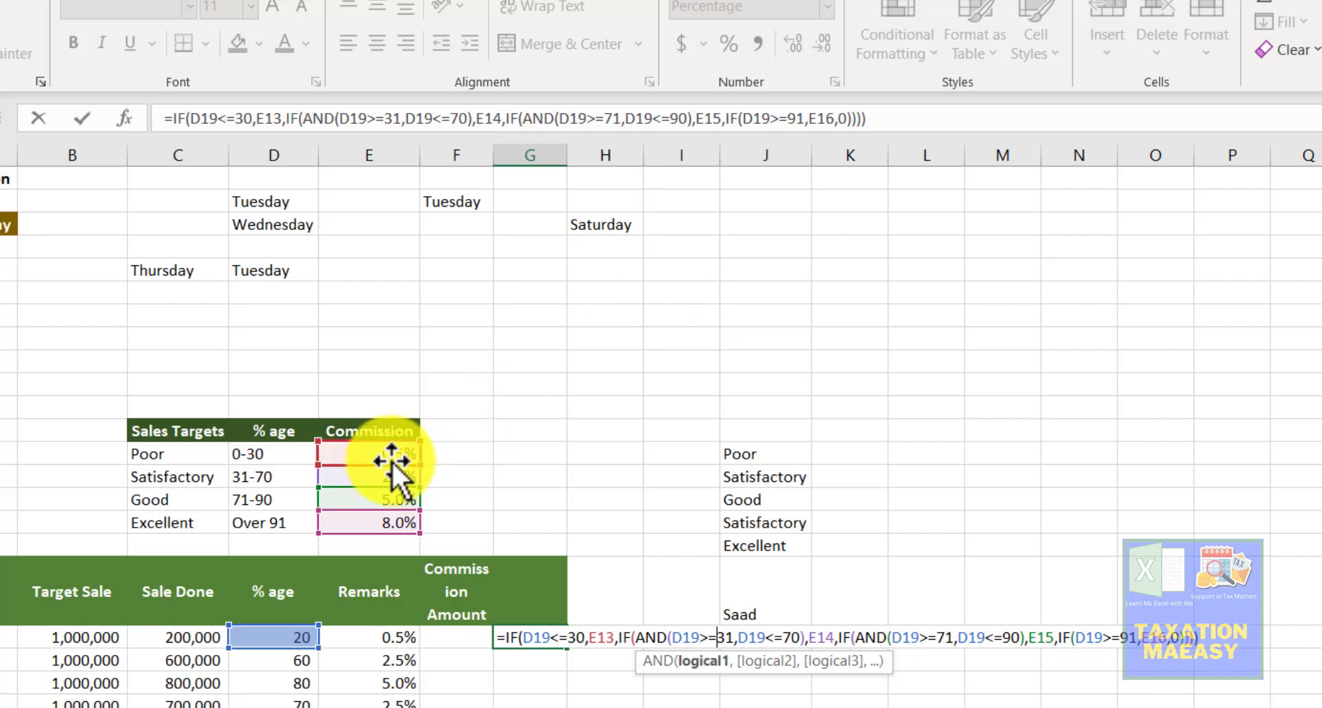
key("Left")
key("Left")
key("Left")
key("Left")
key("Left")
key("Left")
key("Left")
key("Left")
key("Left")
key("Left")
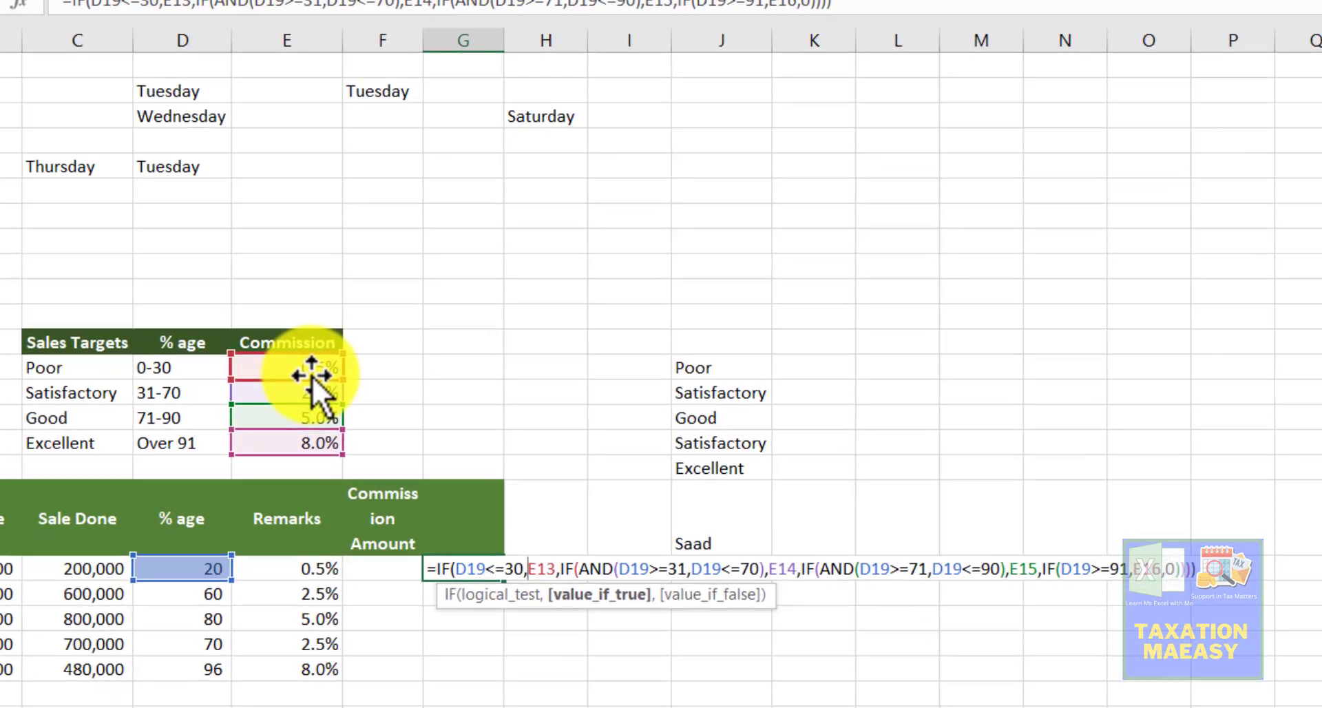
key("F4")
Step: Make the E14 reference in the second IF absolute as $E$14
key("Right")
key("Right")
key("Right")
key("Right")
key("Right")
key("Right")
key("Right")
key("Right")
key("Right")
key("Right")
key("Right")
key("Right")
key("Right")
key("Right")
key("Right")
key("Right")
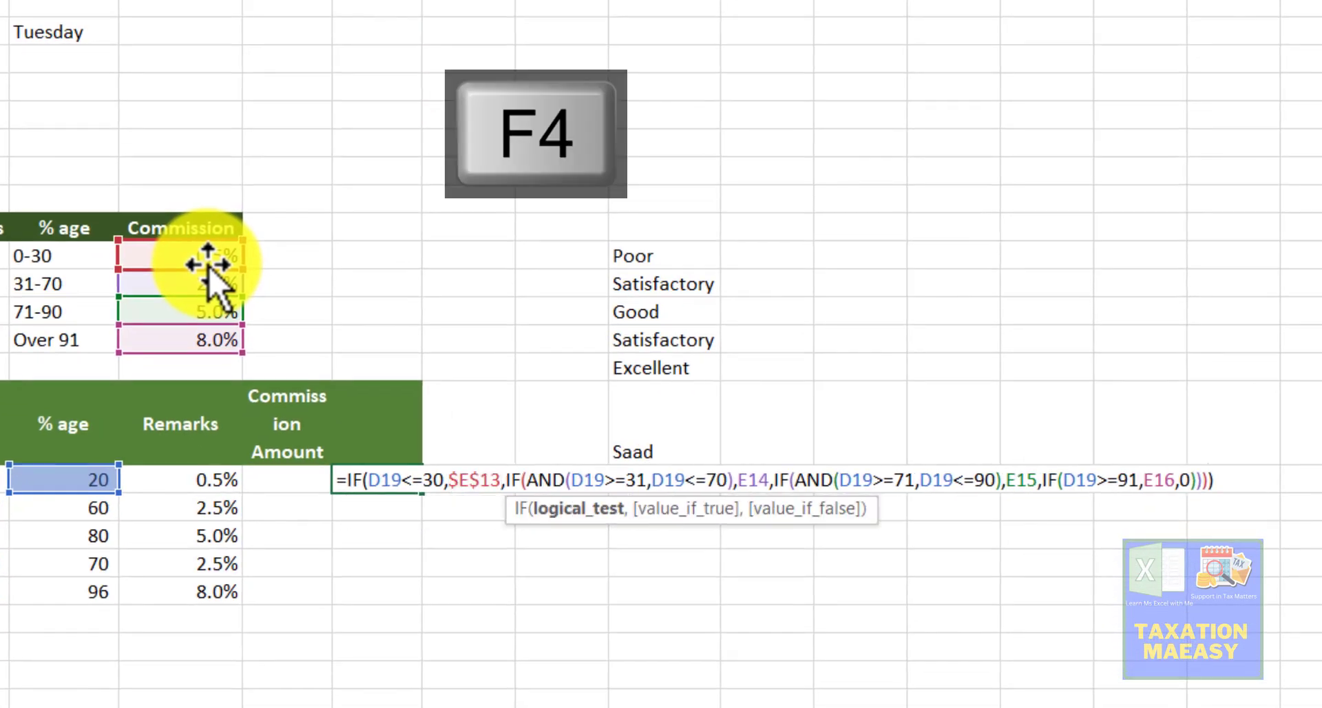
key("Right")
key("Right")
key("Right")
key("Right")
key("Right")
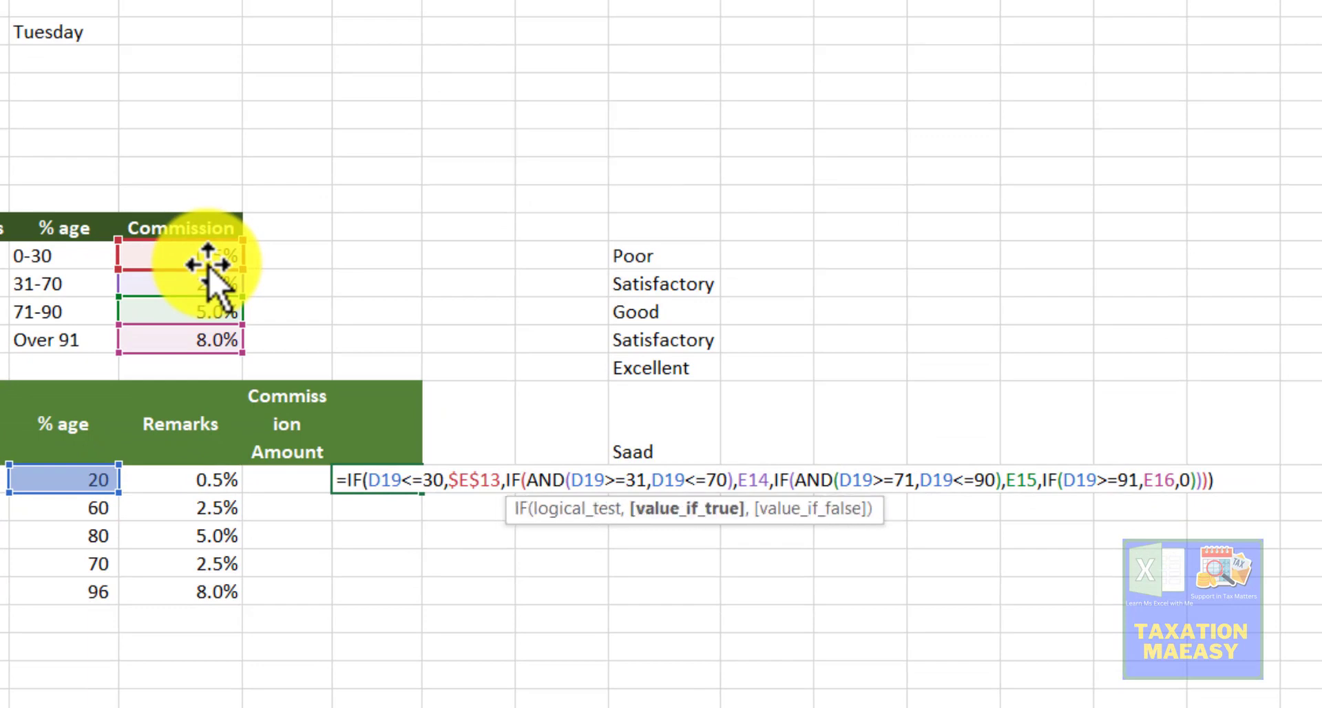
key("F4")
Step: Make the E15 reference in the third IF absolute as $E$15
key("Right")
key("Right")
key("Right")
key("Right")
key("Right")
key("Right")
key("Right")
key("Right")
key("Right")
key("Right")
key("Right")
key("Right")
key("Right")
key("Right")
key("Right")
key("Right")
key("Right")
key("Right")
key("Right")
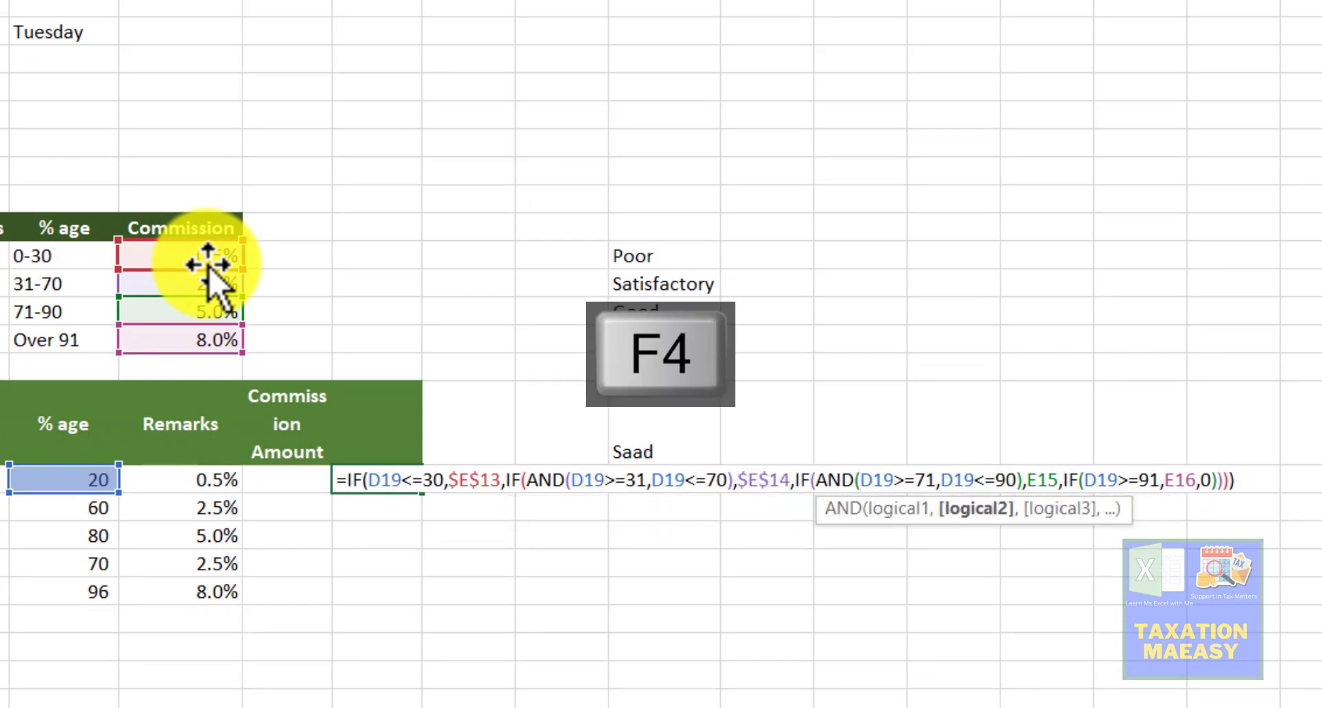
key("Right")
key("Right")
key("Right")
key("Right")
key("Right")
key("Right")
key("Right")
key("Right")
key("Right")
key("F4")
Step: Make the E16 reference in the fourth IF absolute as $E$16 and enter the formula in G19
key("Right")
key("Right")
key("Right")
key("Right")
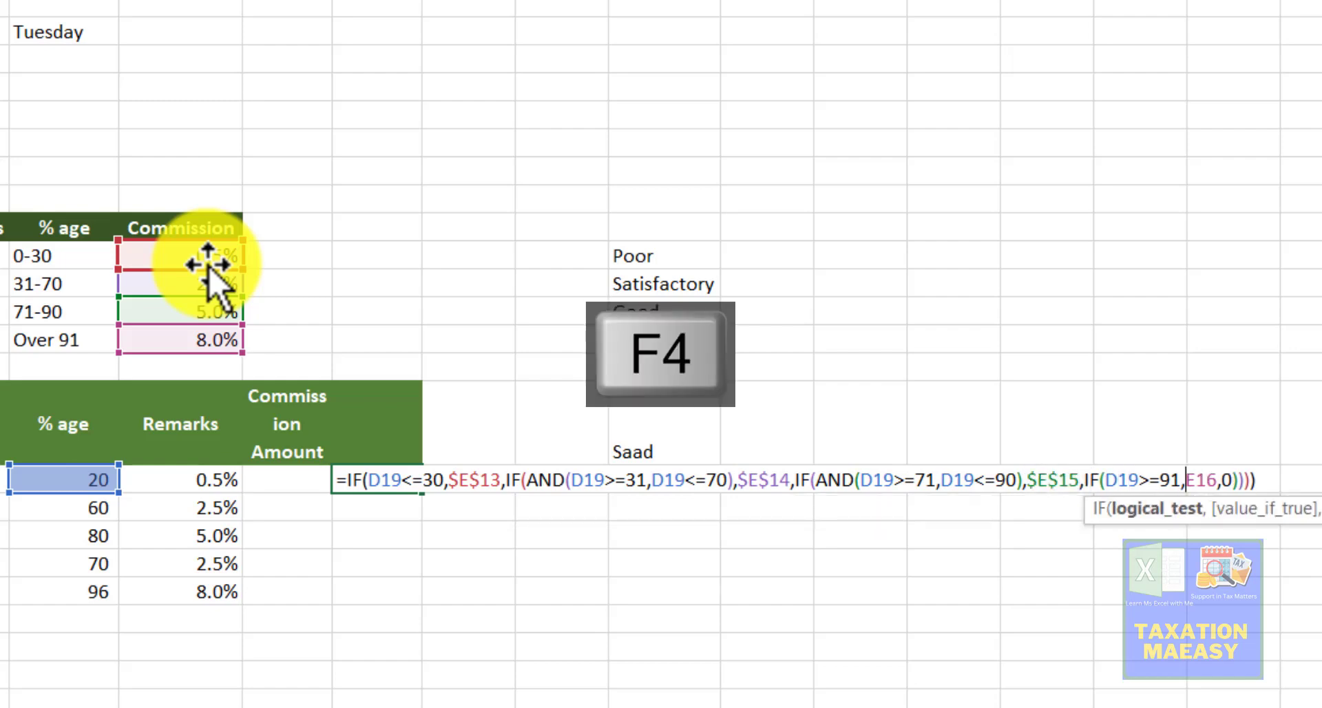
key("Right")
key("F4")
key("Return")
key("Up")
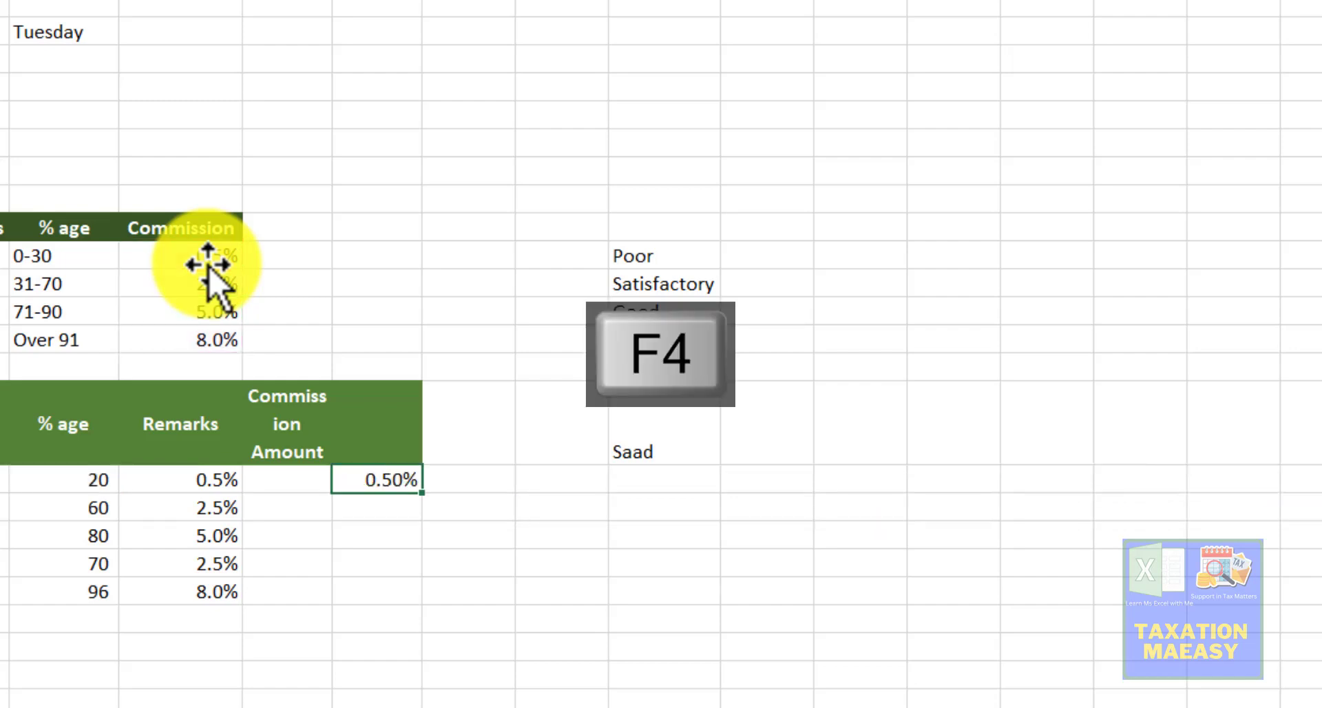
Step: Copy the nested IF formula from G19 to G20:G23 for the remaining sales agents
key("ctrl+c")
key("Down")
key("shift+Down")
key("shift+Down")
key("shift+Down")
key("Return")
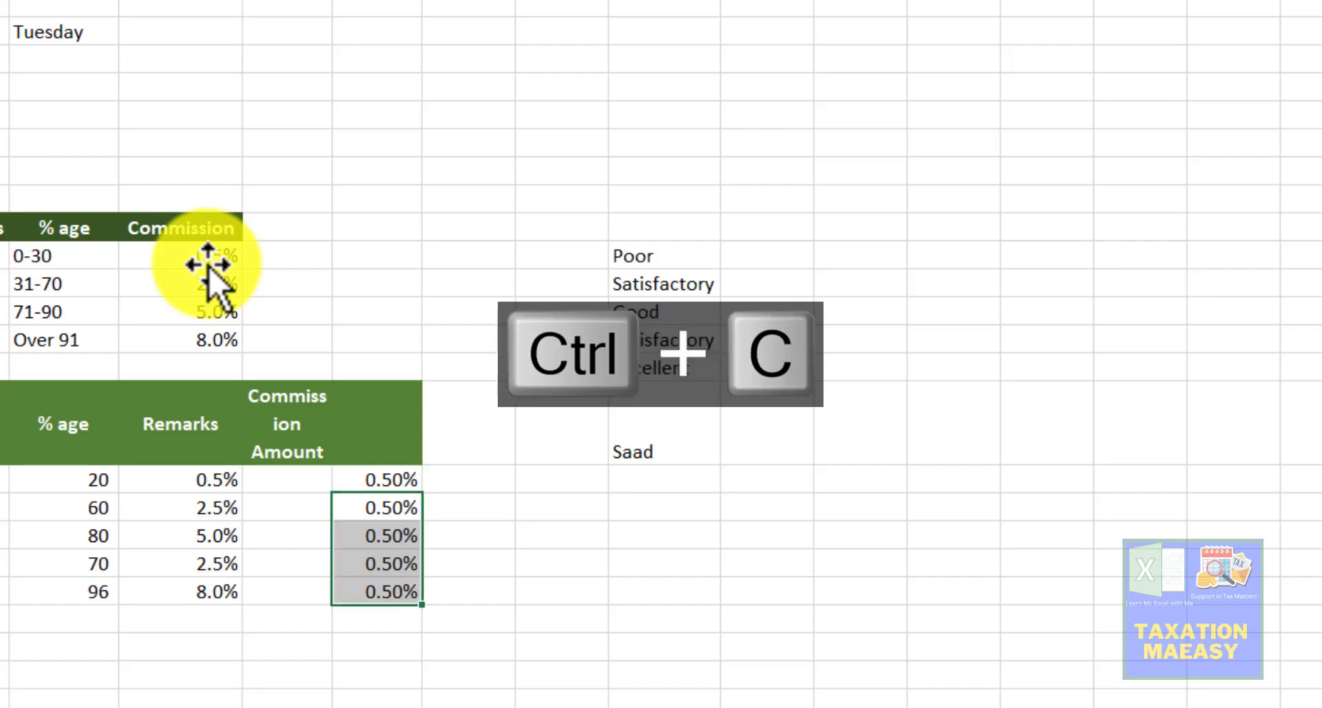
Step: Compare the nested IF results in column G with the CHOOSE results in the Remarks column
key("Up")
key("Down")
key("Down")
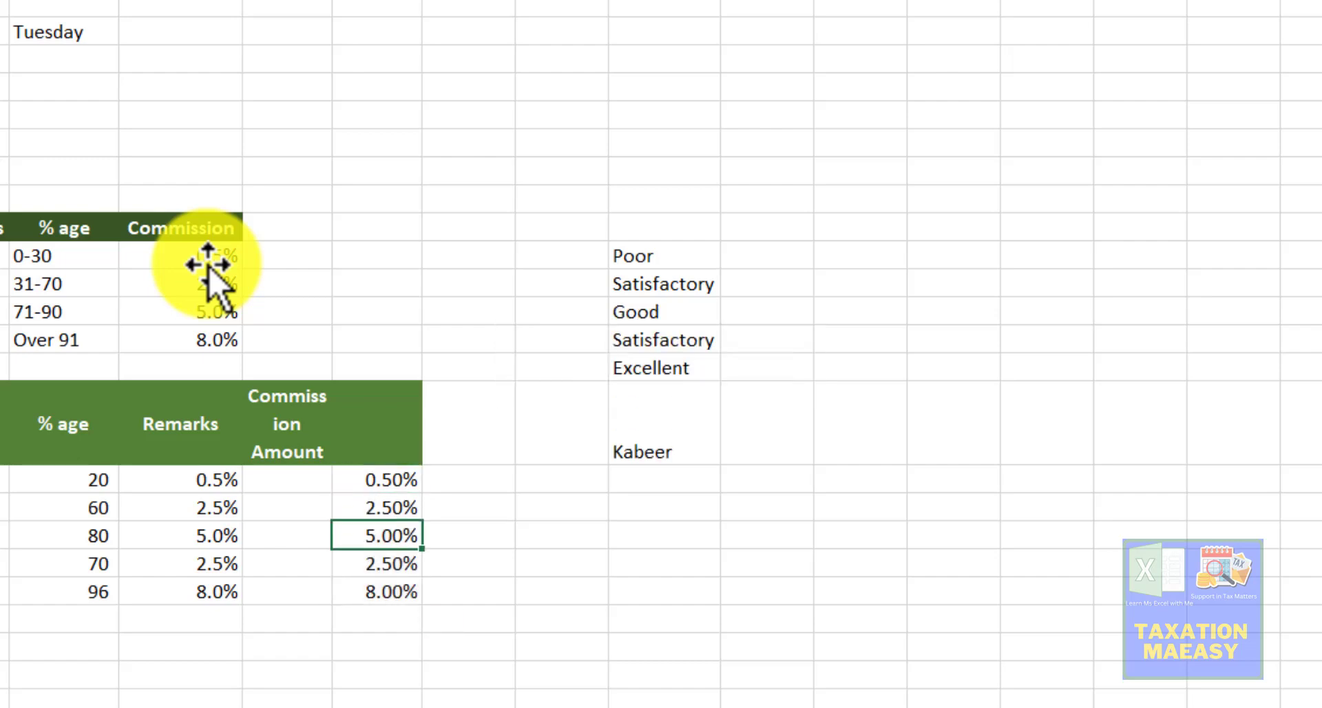
key("Down")
key("Down")
key("Left")
key("Left")
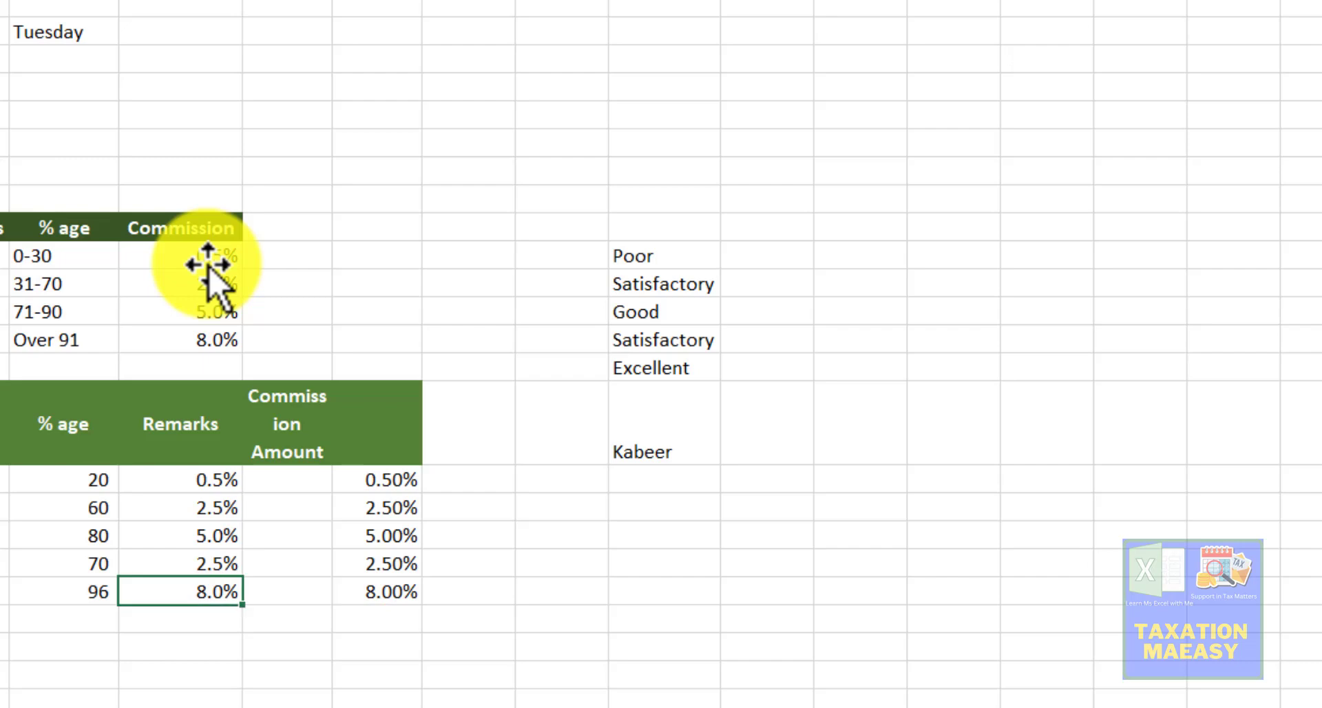
key("Up")
key("Up")
key("Up")
key("Up")
key("Right")
key("Left")
key("Right")
Step: Clear the nested IF formulas from G19:G23
key("Right")
key("shift+Down")
key("shift+Down")
key("shift+Down")
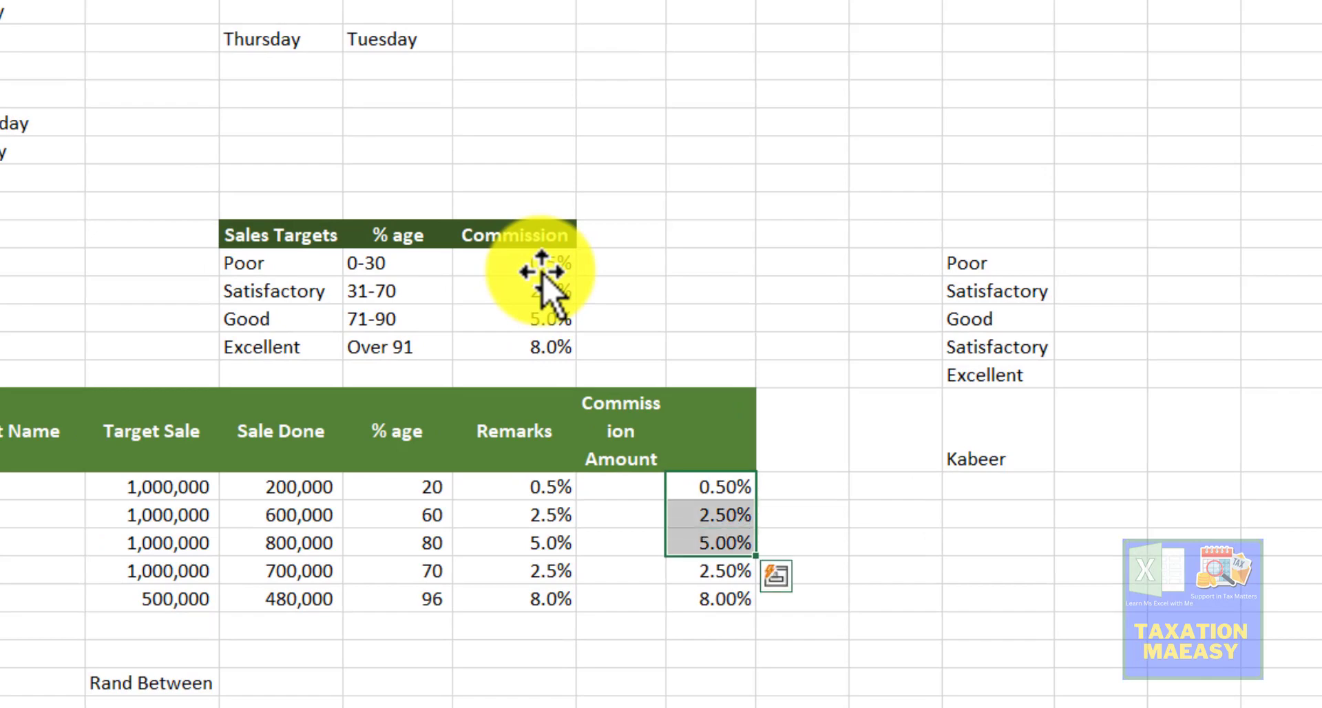
key("shift+Down")
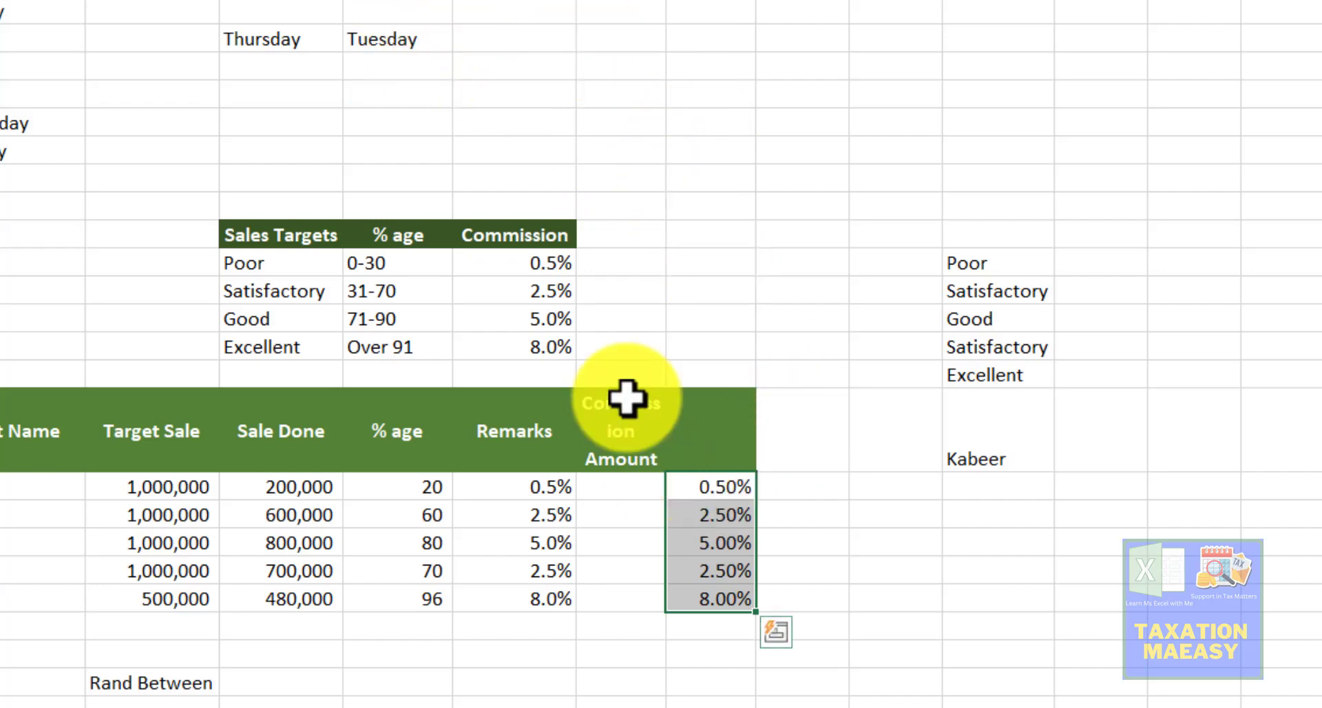
key("Delete")
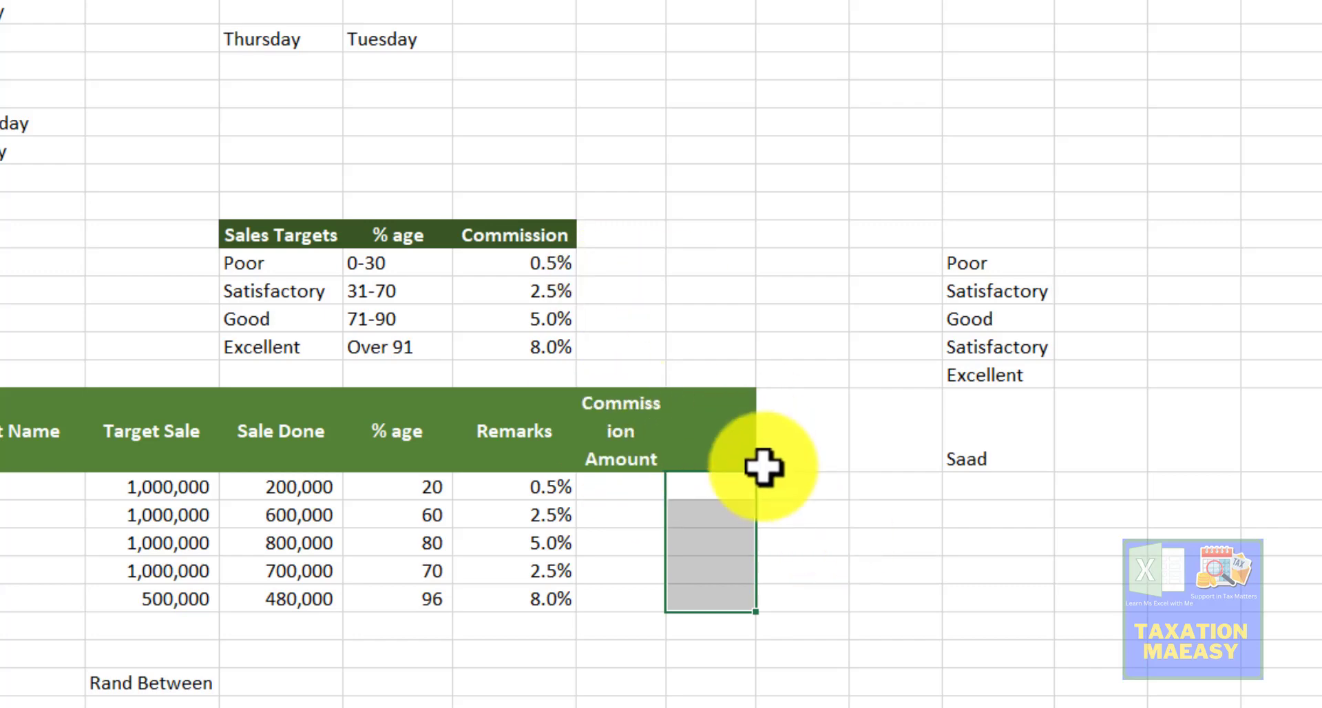
Step: Review each sales target category in the commission table against its percentage range
left_click(629, 490)
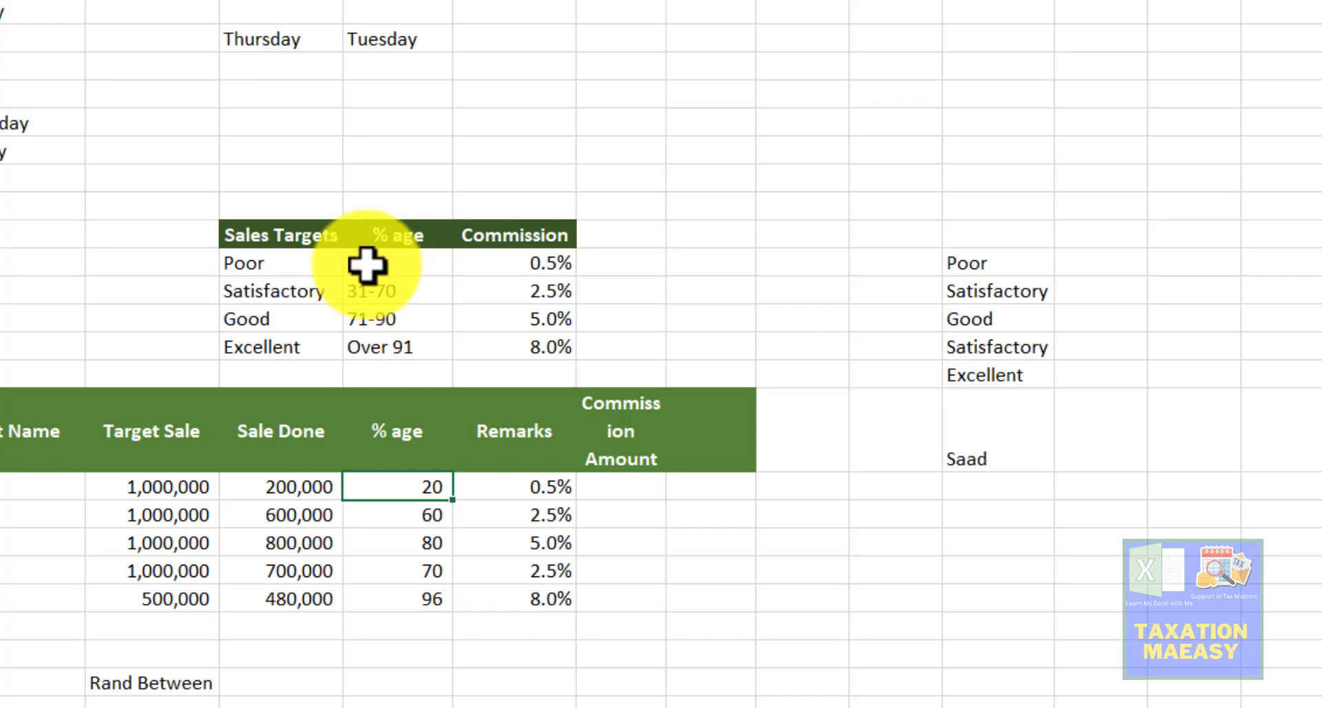
left_click(620, 489)
left_click(307, 295)
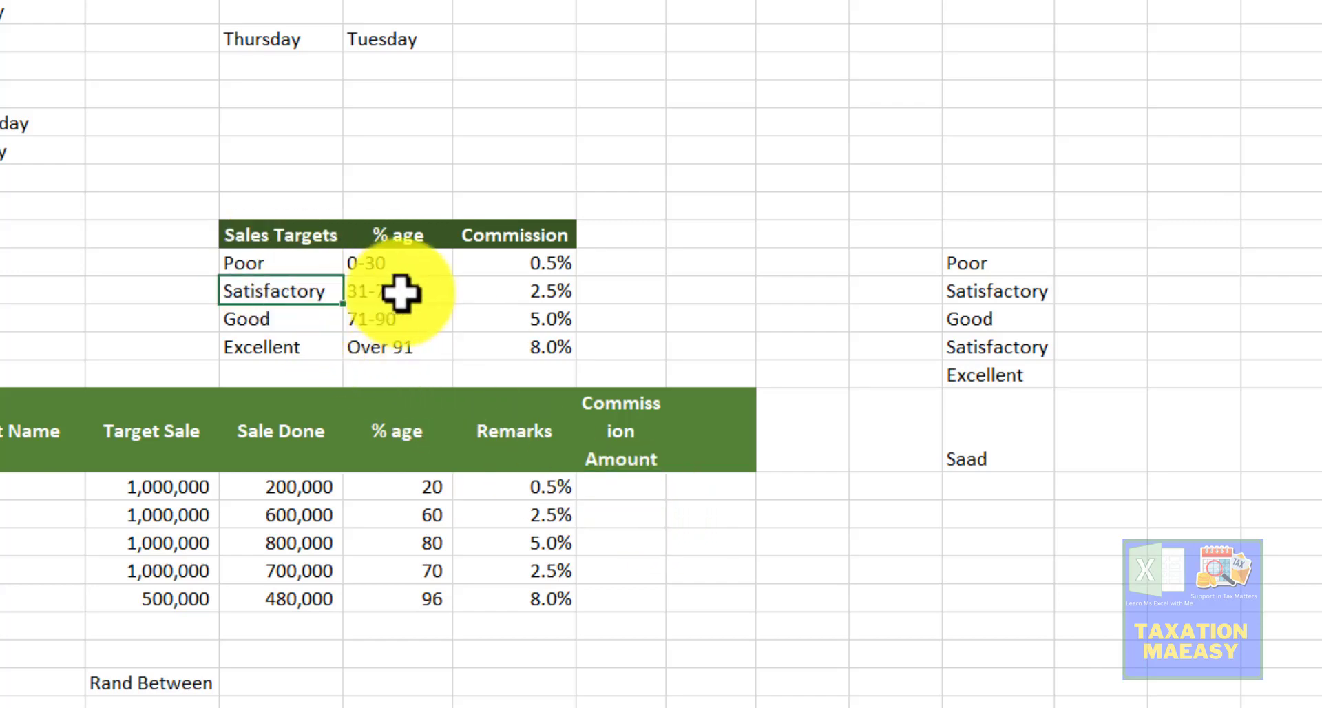
left_click(398, 291)
left_click(260, 295)
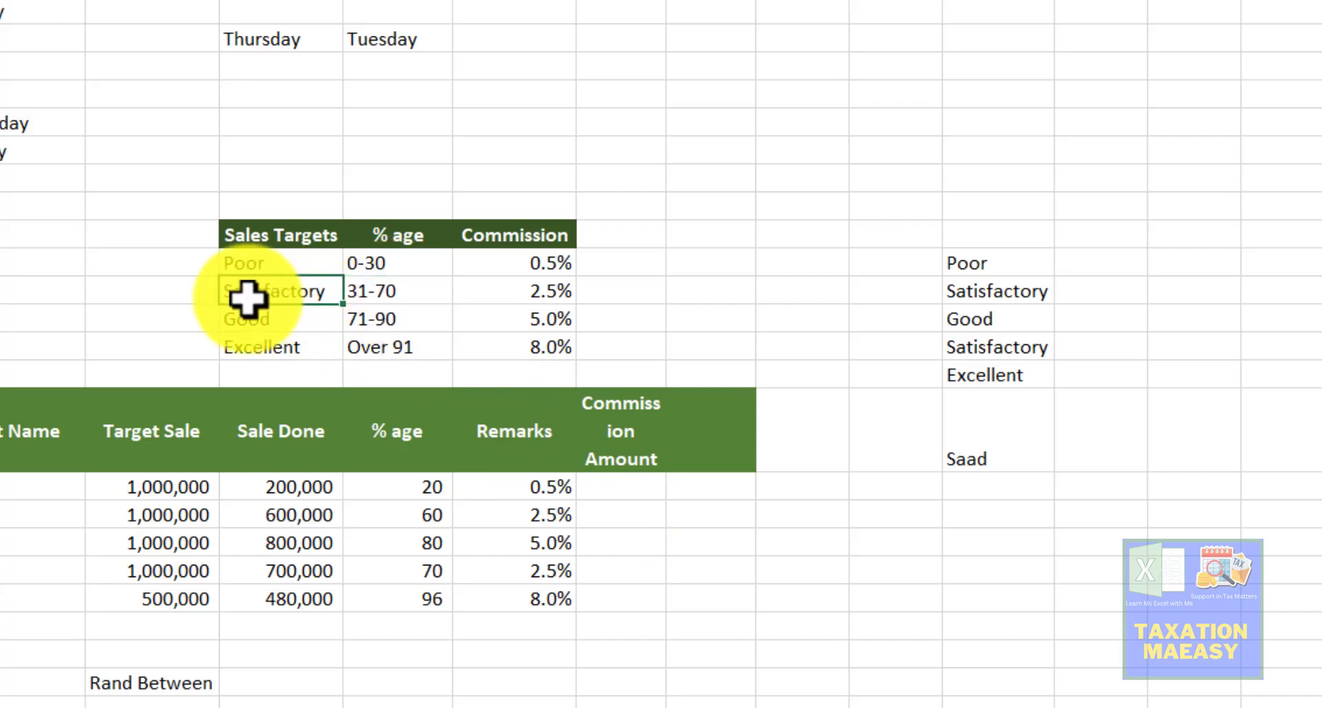
left_click(384, 322)
left_click(282, 318)
left_click(410, 348)
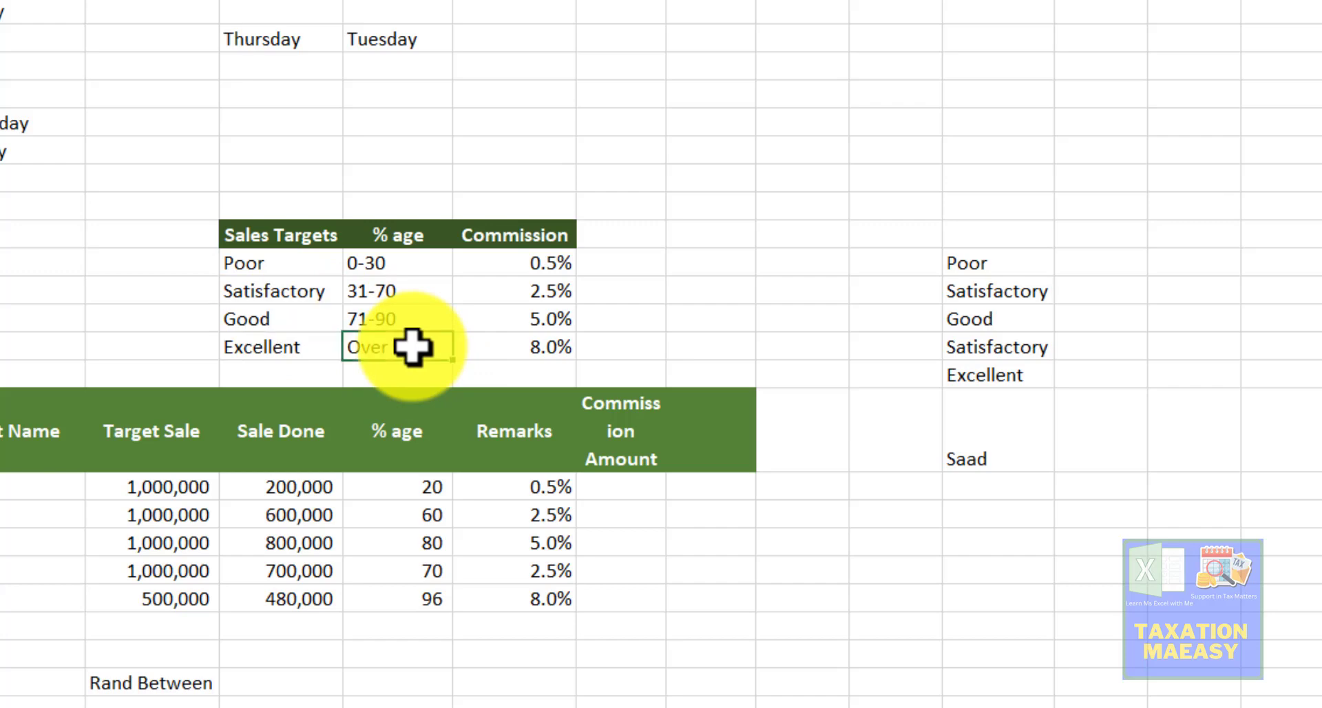
left_click(260, 351)
left_click(605, 506)
Step: Examine the CHOOSE formula in E19, including its index conditions and absolute commission references
left_click(548, 493)
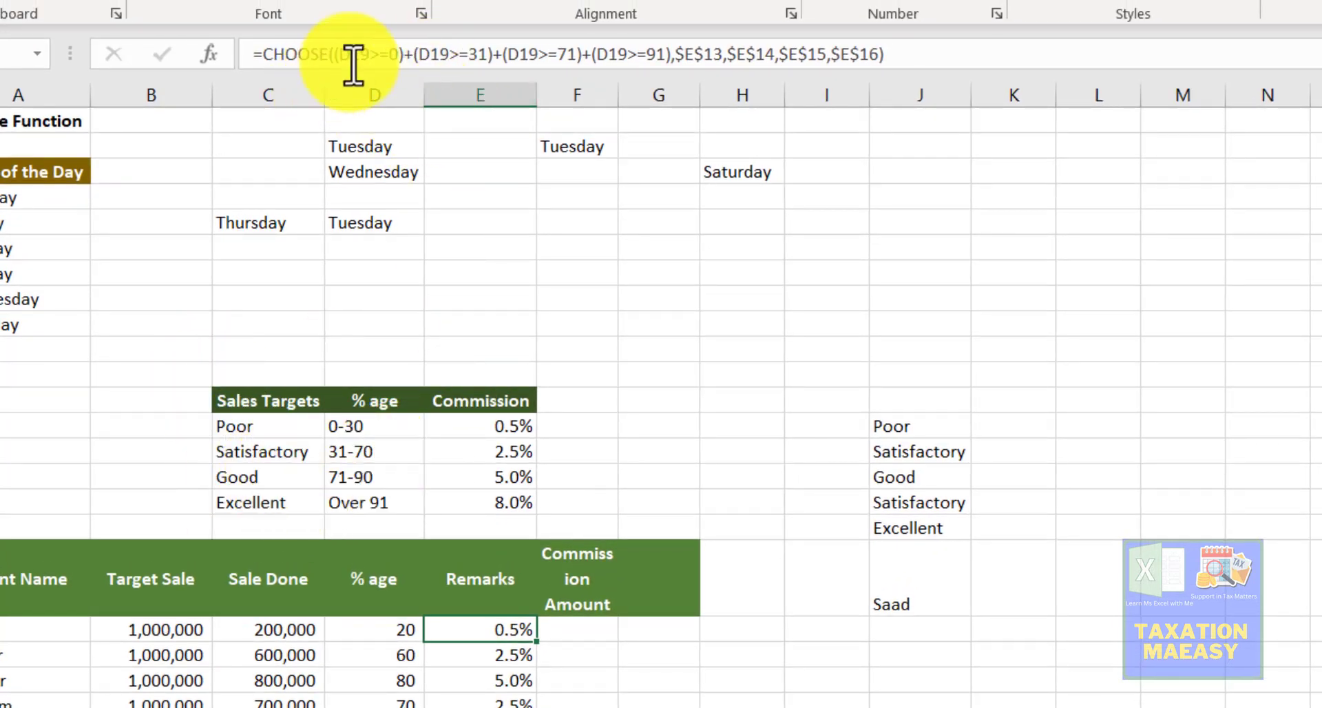
left_click_drag(340, 55, 850, 39)
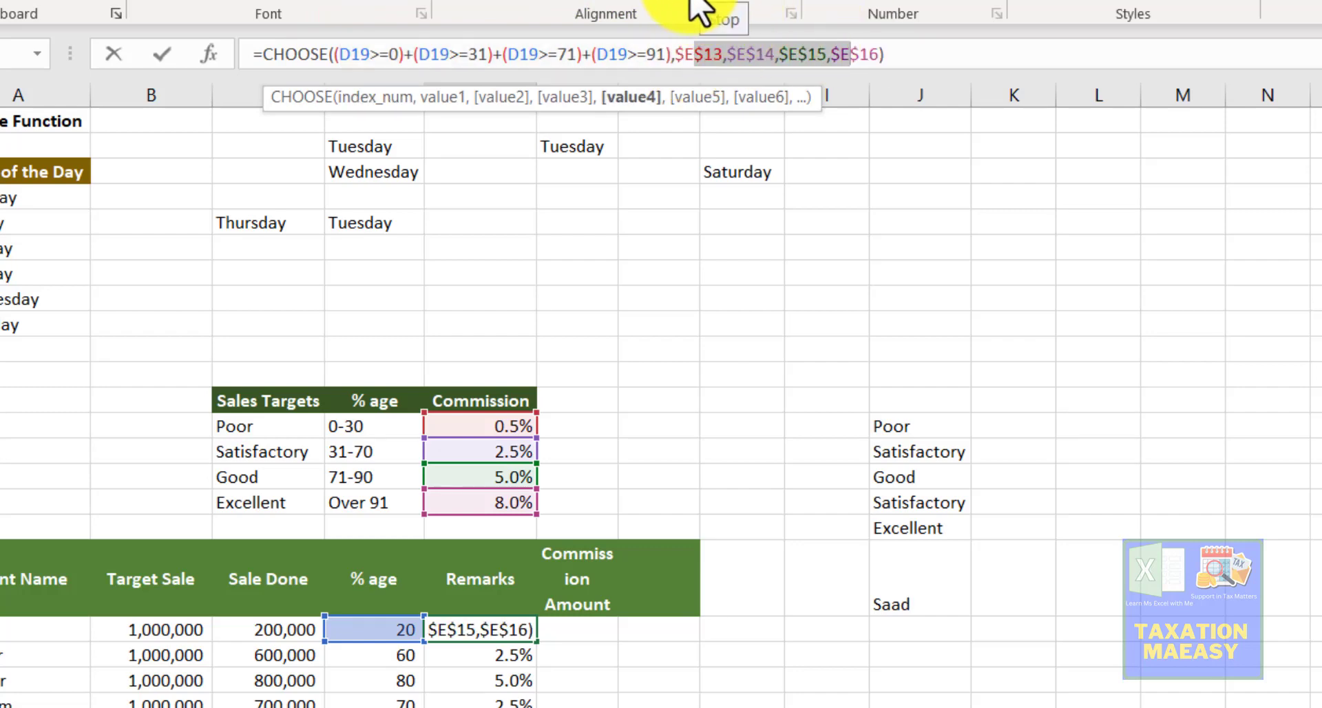
key("Return")
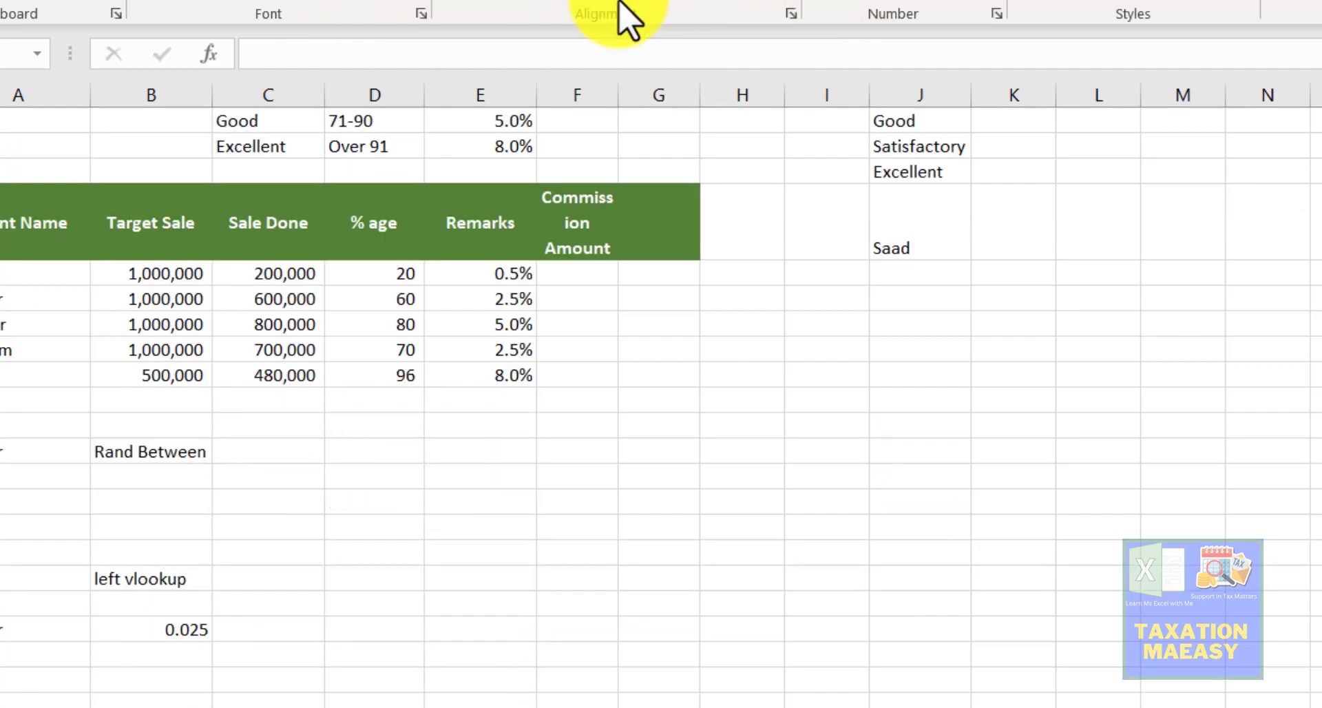